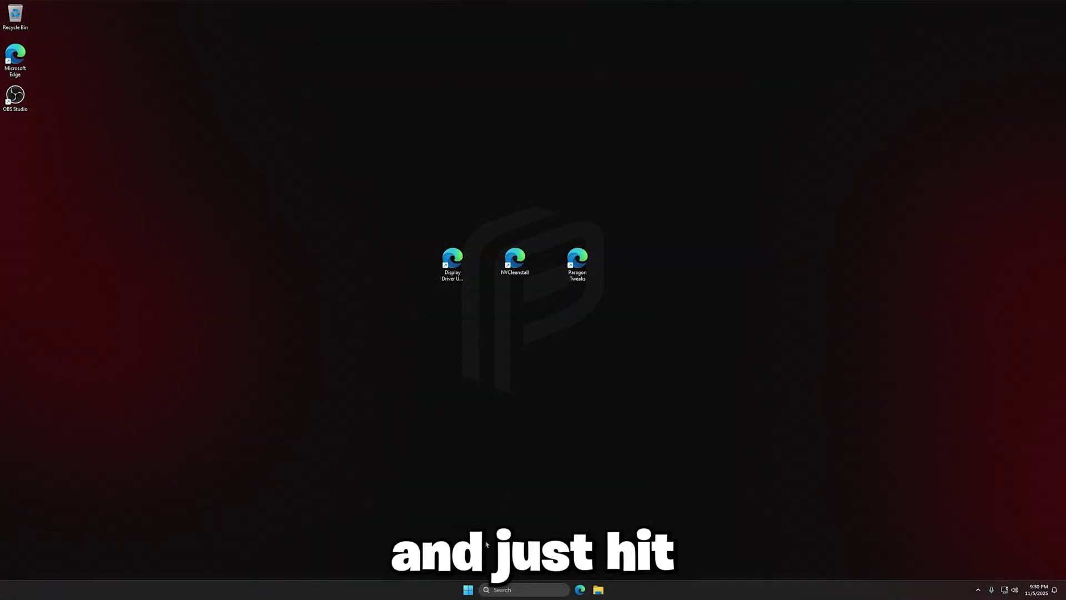
- Confirm the Game Bar controller toggle is off in Settings > Gaming
{"action": "left_click", "coordinate": [468, 590]}
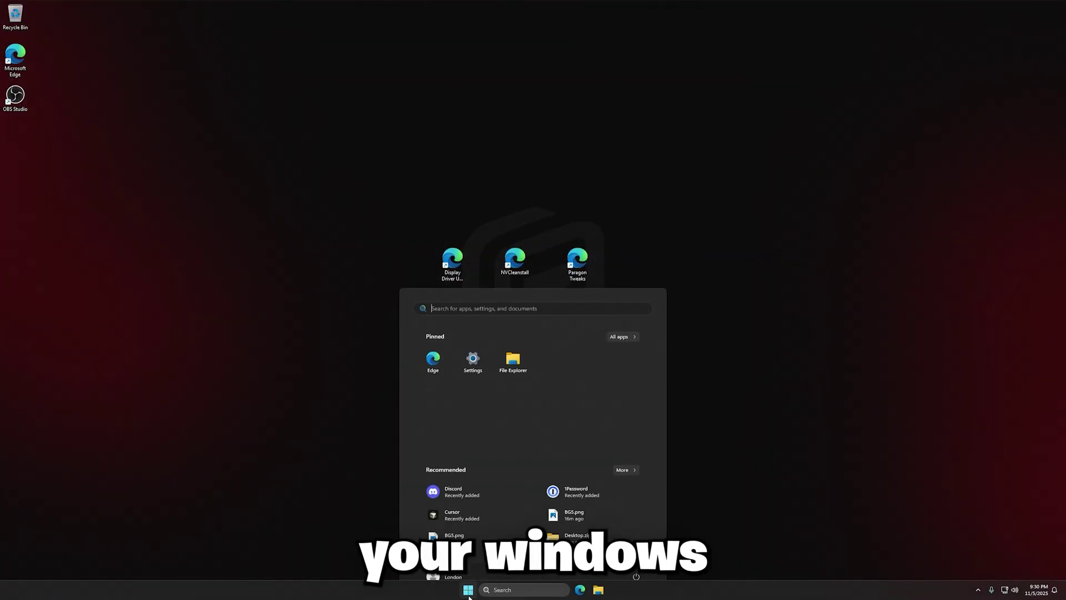
{"action": "left_click", "coordinate": [474, 357]}
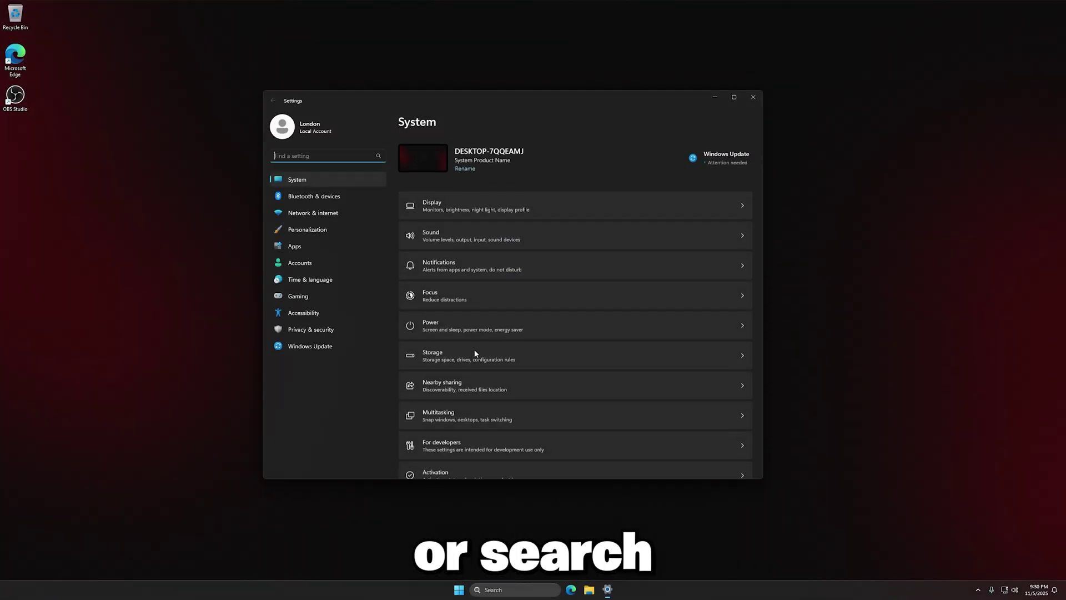
{"action": "double_click", "coordinate": [469, 104]}
{"action": "left_click_drag", "start_coordinate": [333, 10], "coordinate": [405, 68]}
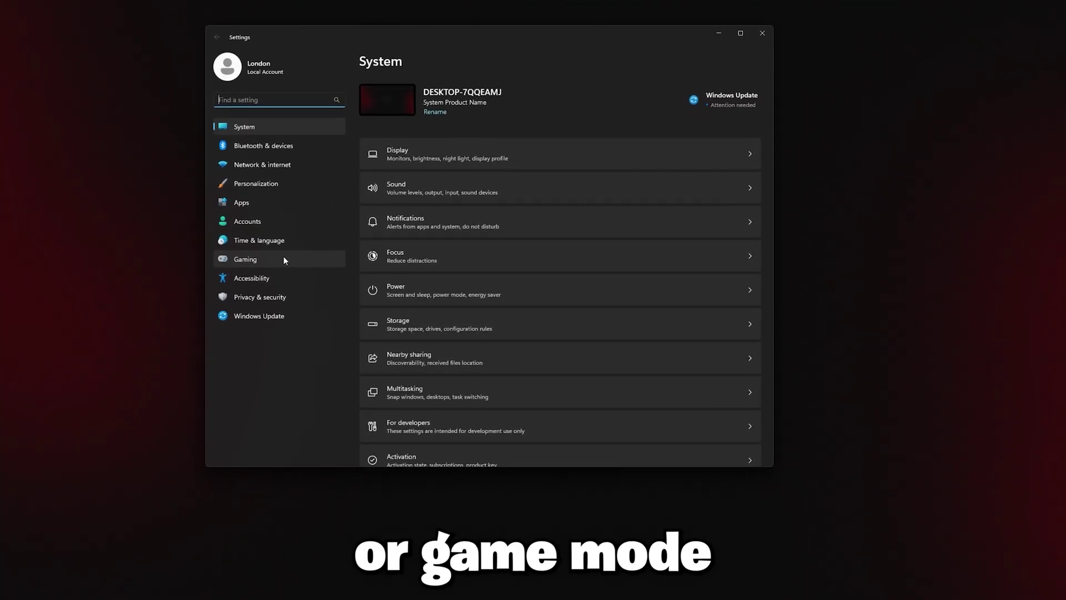
{"action": "left_click", "coordinate": [277, 259]}
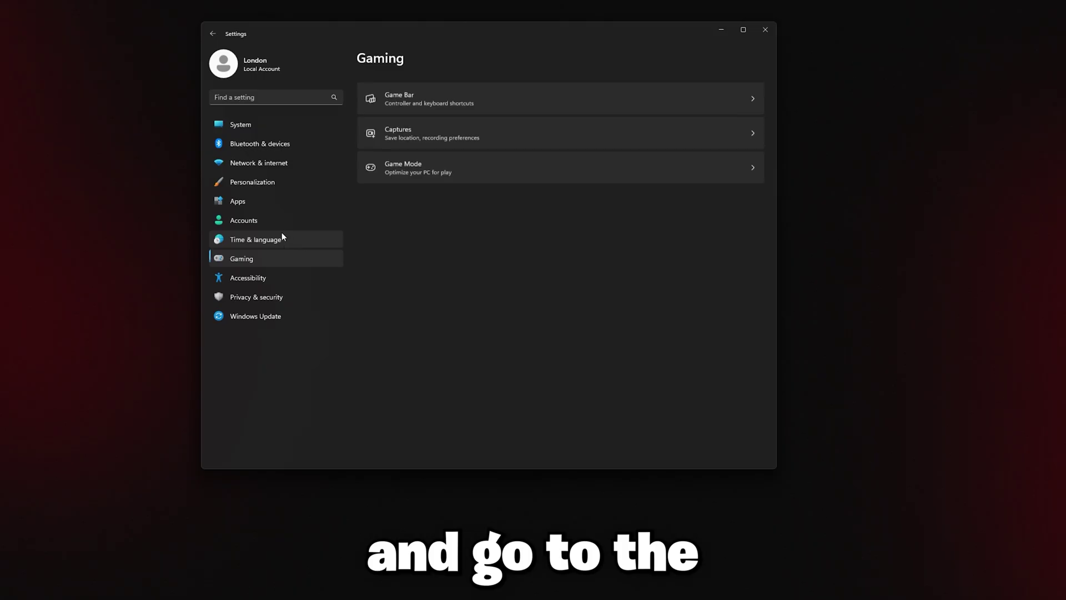
{"action": "left_click", "coordinate": [464, 88]}
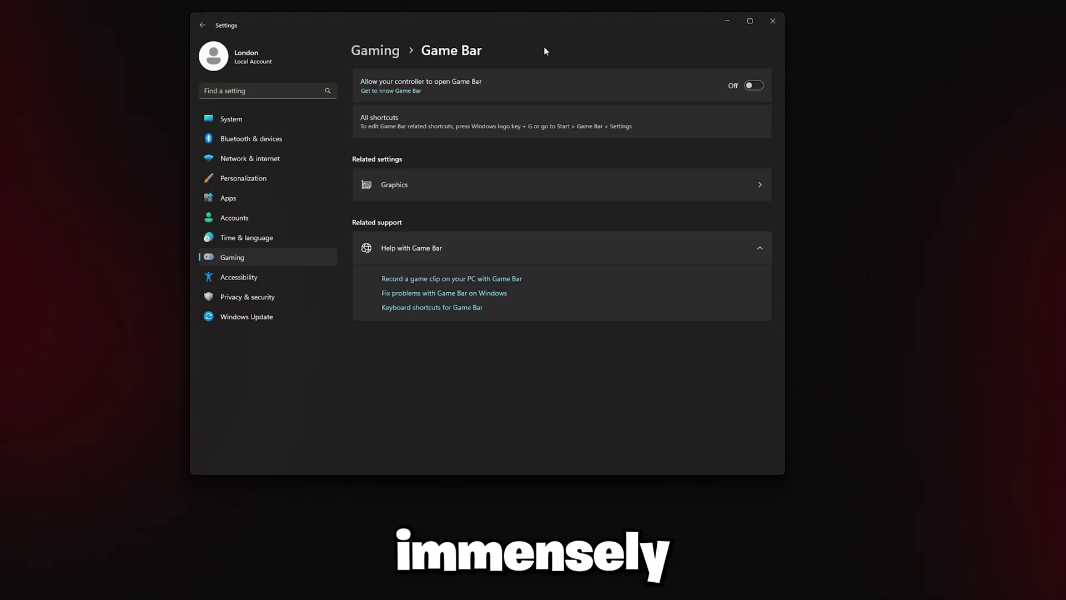
- Verify Game Mode, windowed-game optimizations and hardware GPU scheduling are off, then close Settings
{"action": "left_click", "coordinate": [382, 52]}
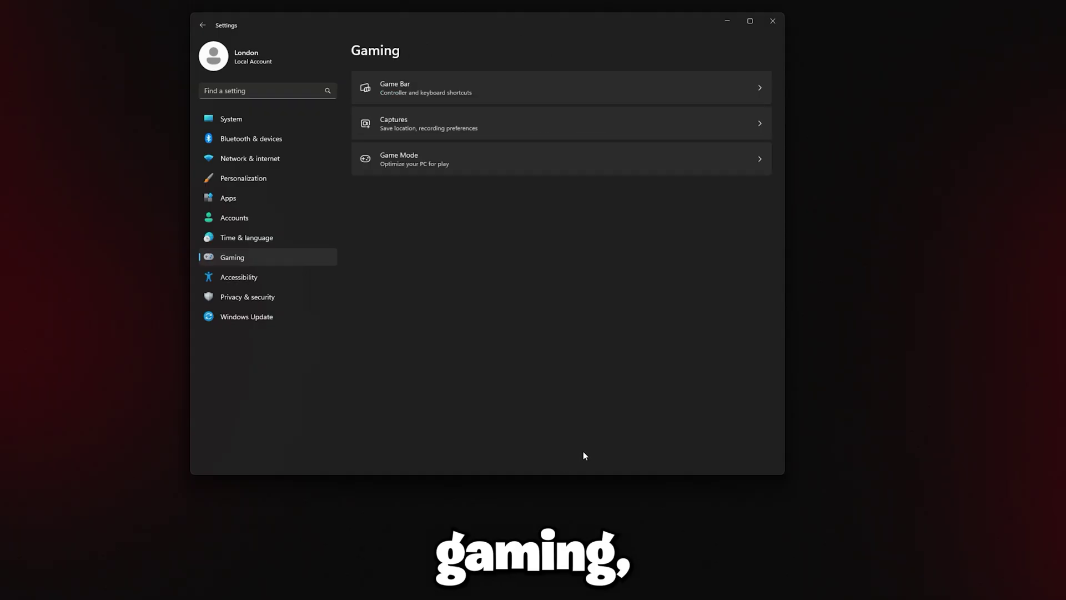
{"action": "left_click", "coordinate": [412, 166]}
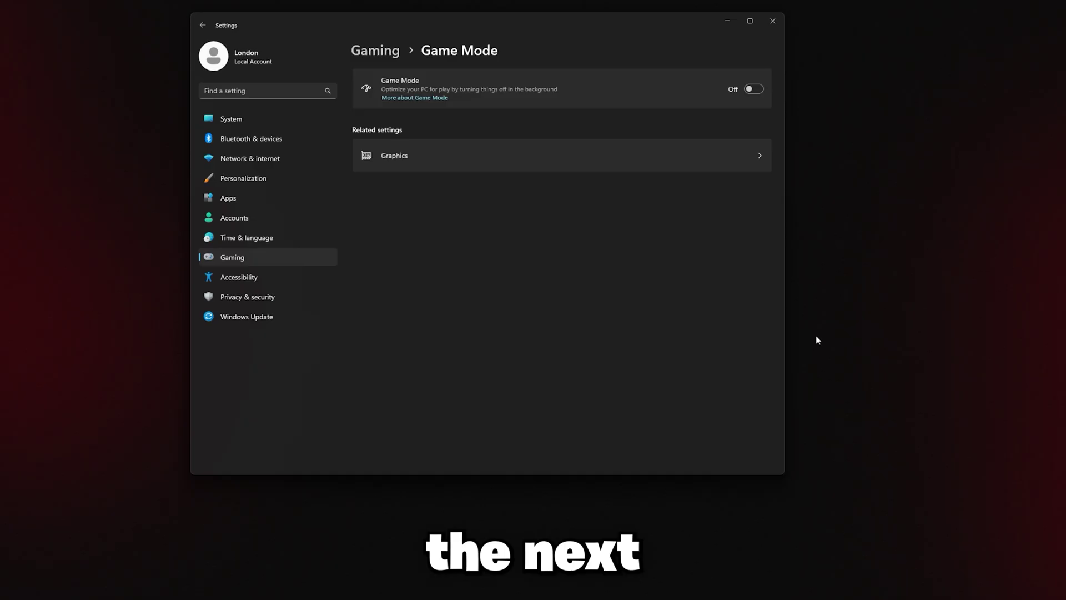
{"action": "left_click", "coordinate": [445, 166]}
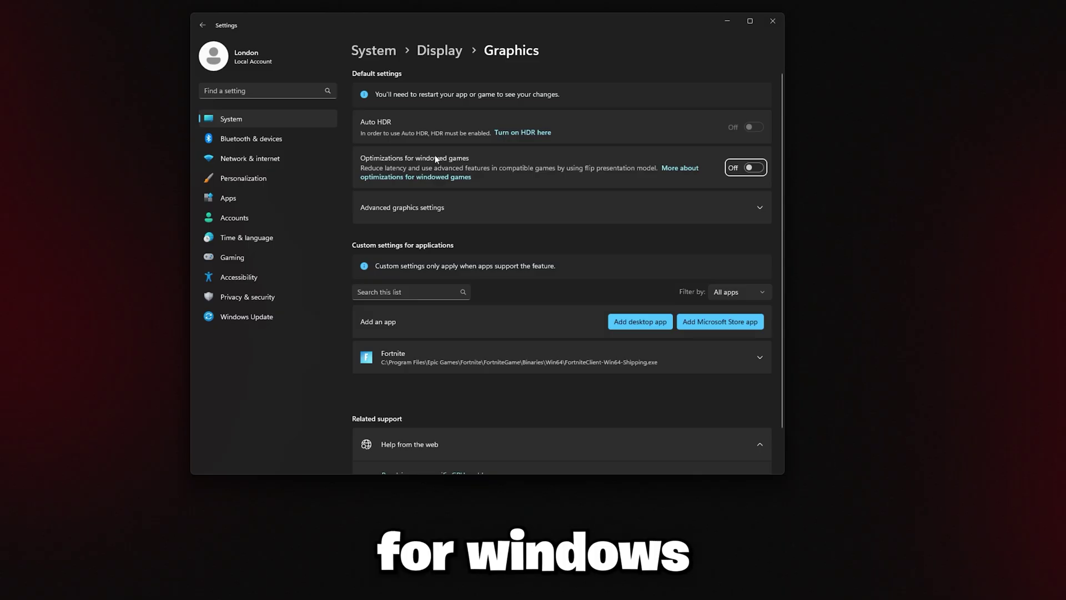
{"action": "left_click", "coordinate": [513, 210]}
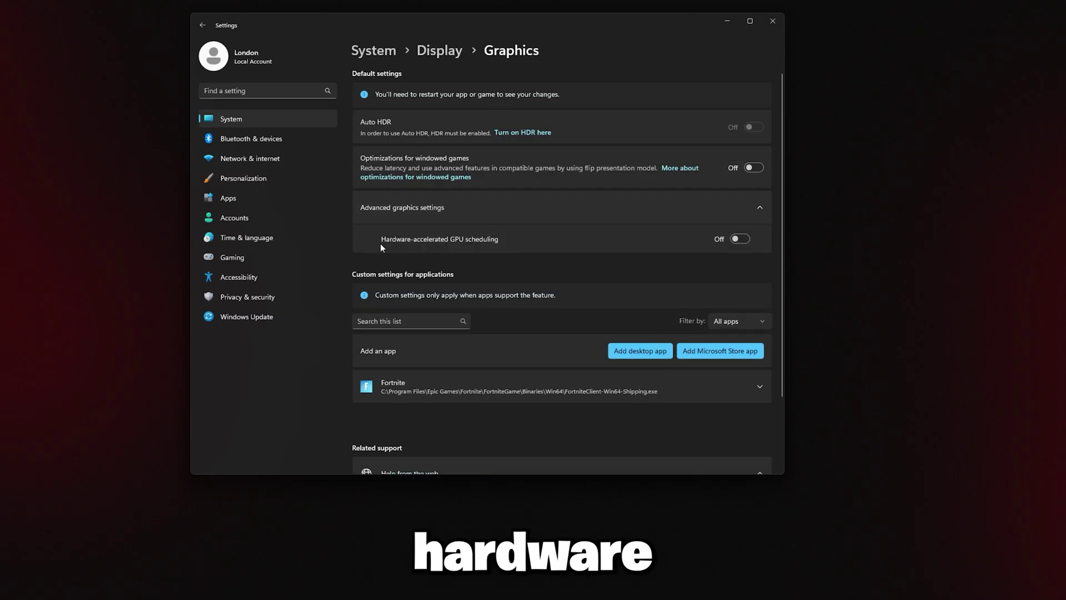
{"action": "left_click", "coordinate": [772, 21]}
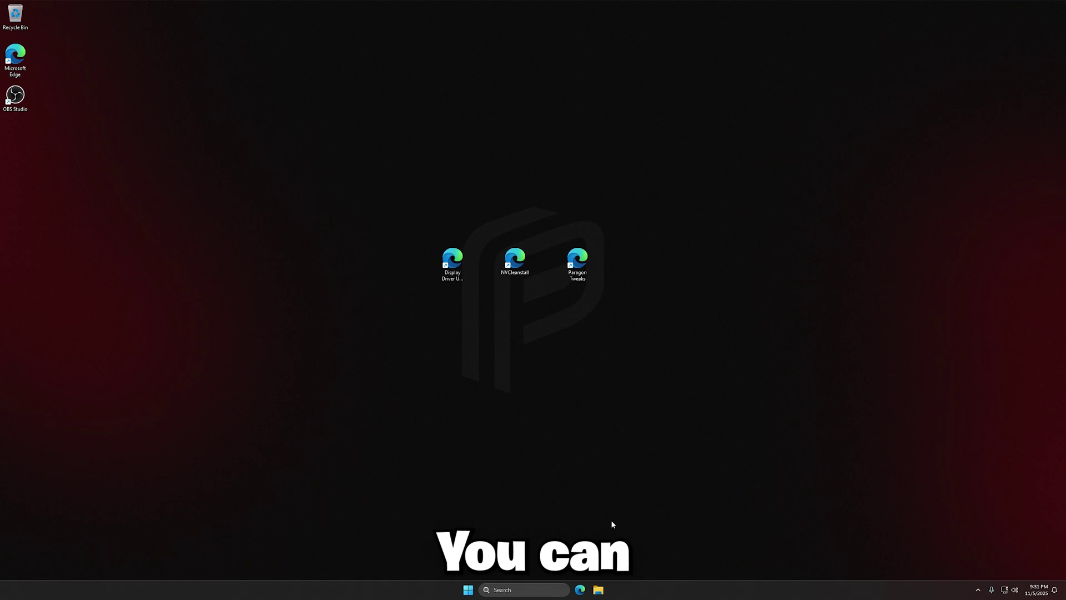
{"action": "key", "text": "ctrl+shift+Escape"}
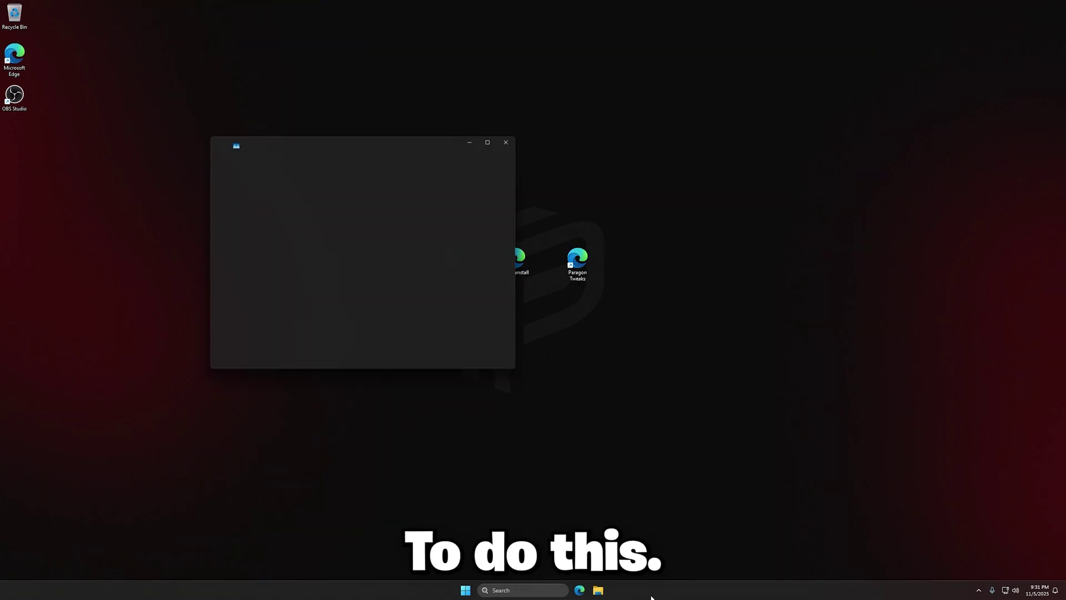
{"action": "left_click_drag", "start_coordinate": [535, 376], "coordinate": [557, 477]}
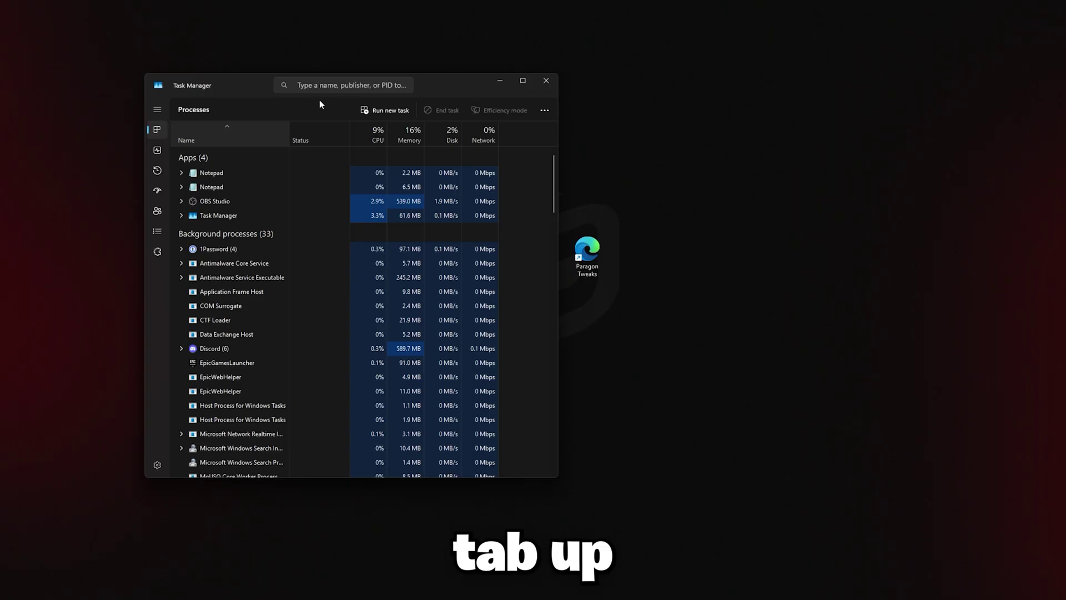
{"action": "left_click", "coordinate": [159, 197]}
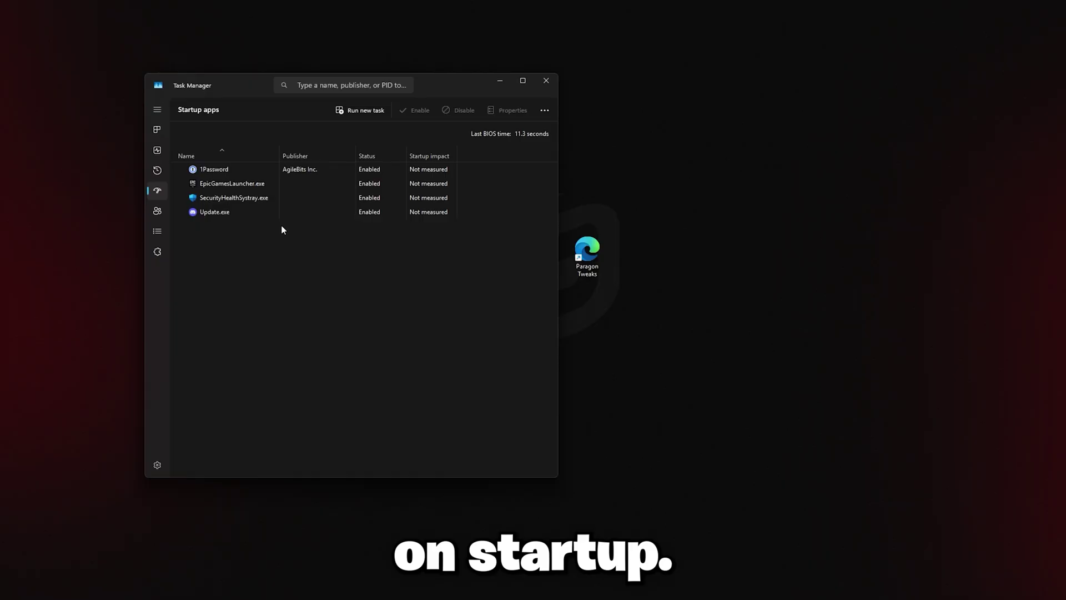
{"action": "right_click", "coordinate": [249, 213]}
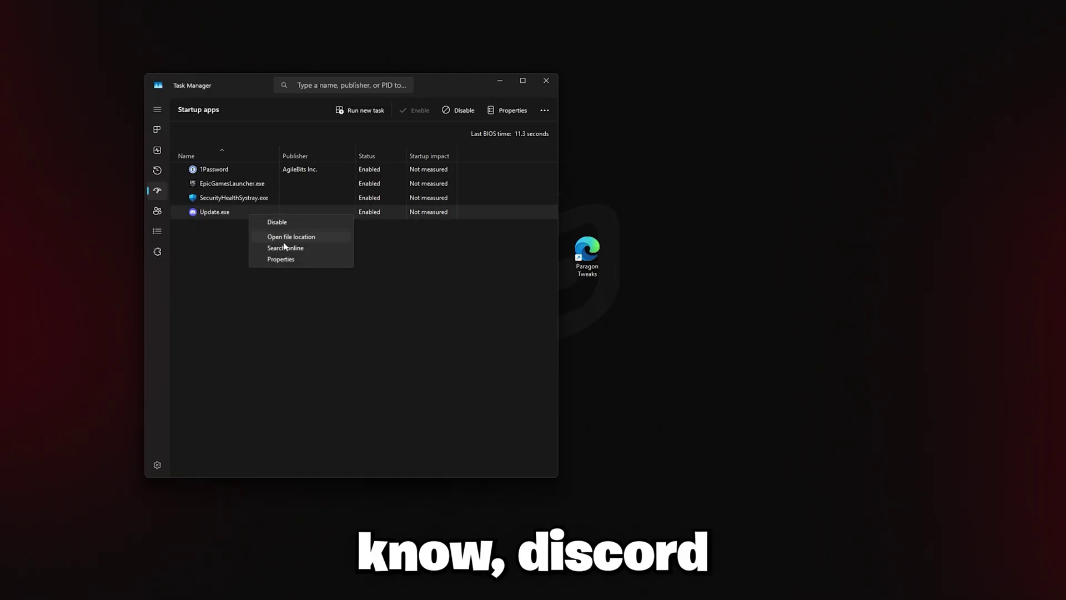
{"action": "left_click", "coordinate": [276, 222]}
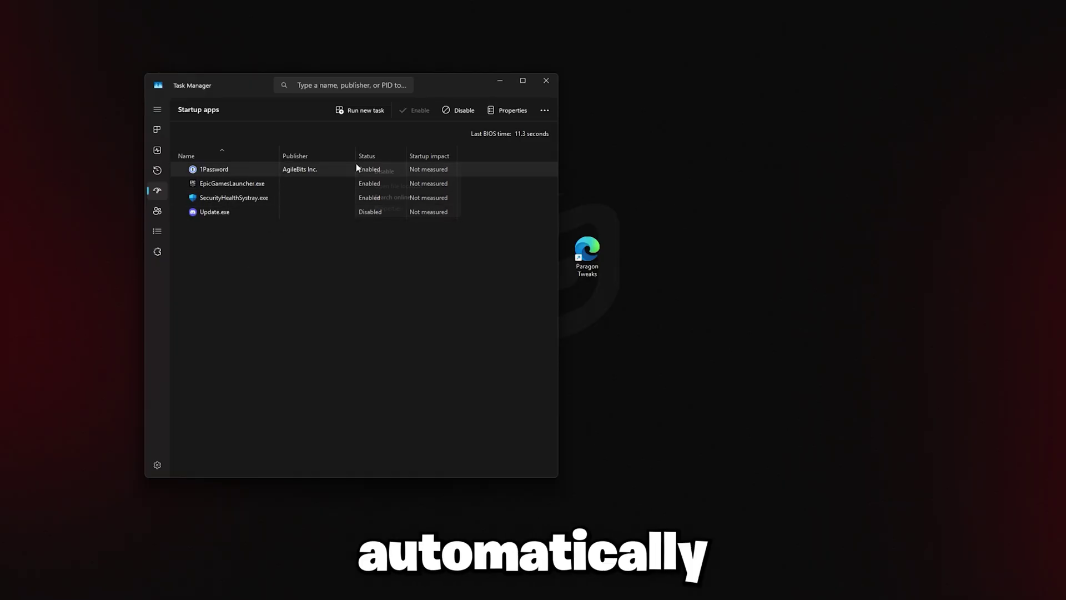
{"action": "left_click", "coordinate": [373, 174]}
{"action": "right_click", "coordinate": [344, 178]}
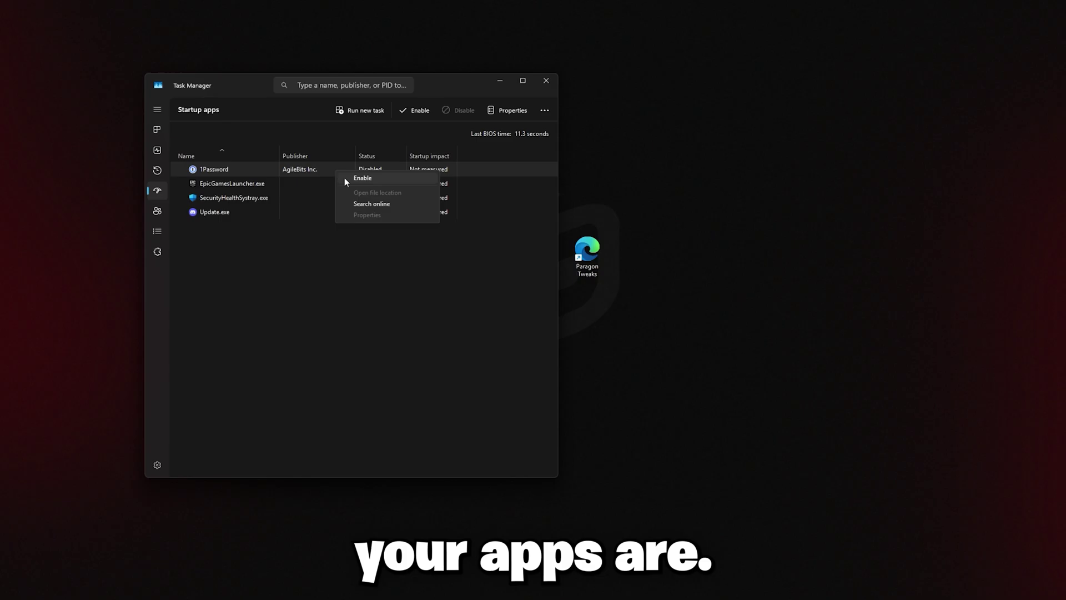
{"action": "left_click", "coordinate": [344, 177]}
{"action": "right_click", "coordinate": [346, 213]}
{"action": "left_click", "coordinate": [354, 221]}
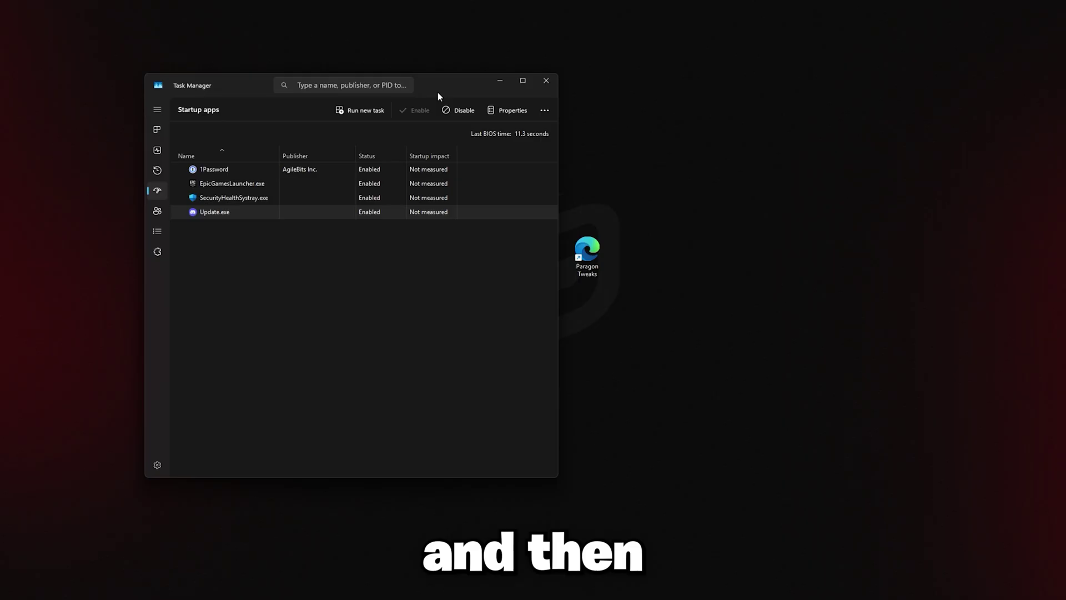
{"action": "left_click", "coordinate": [546, 81]}
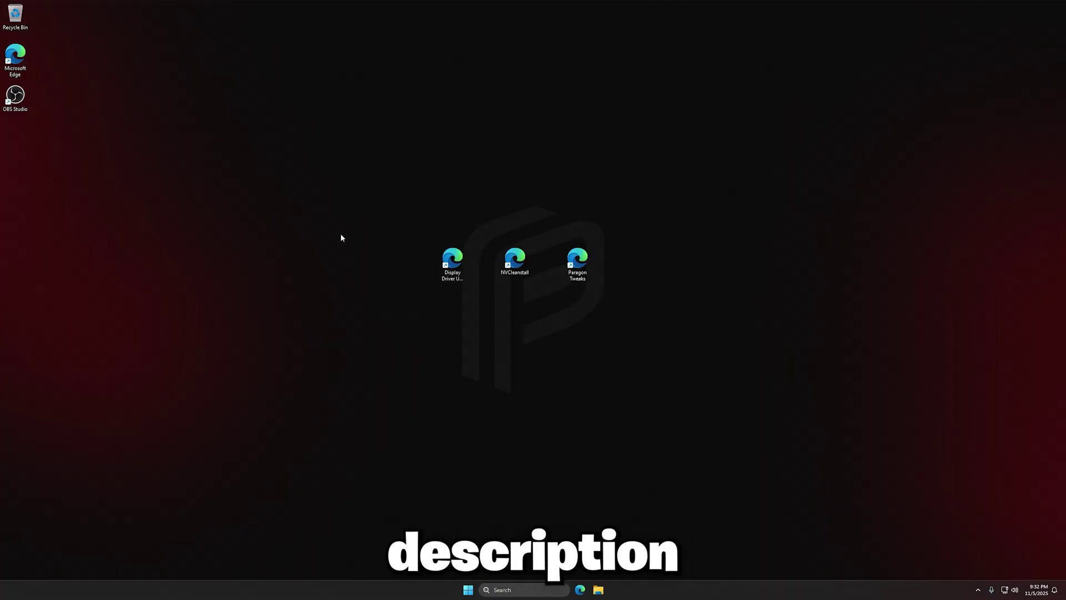
- Download the Guru3D Display Driver Uninstaller zip and show it in Downloads
{"action": "double_click", "coordinate": [452, 261]}
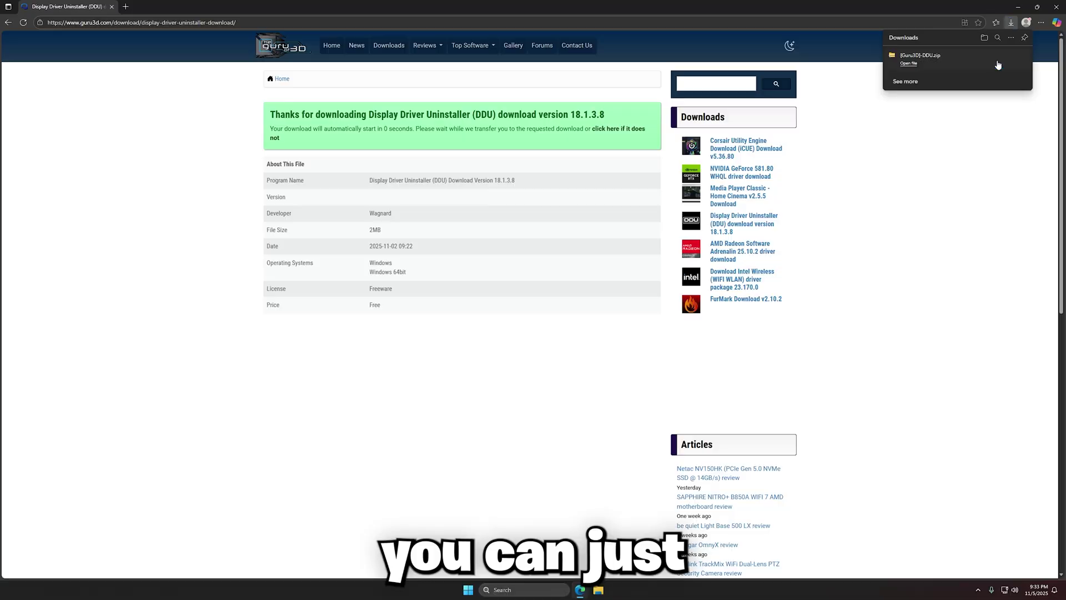
{"action": "left_click", "coordinate": [1010, 55]}
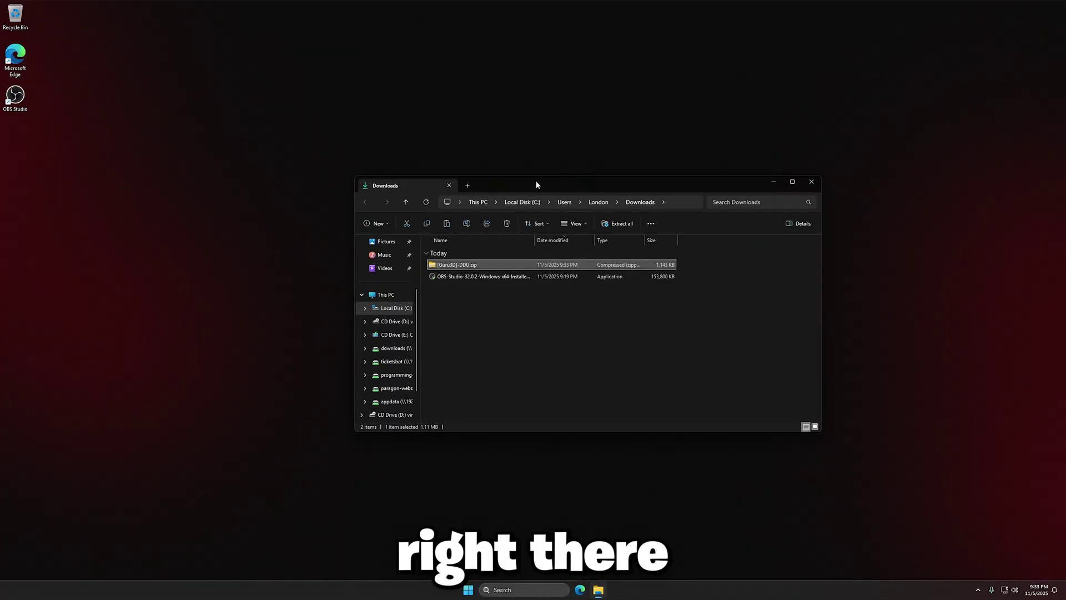
- Move the DDU zip to the desktop and extract all its contents
{"action": "left_click_drag", "start_coordinate": [452, 274], "coordinate": [264, 256]}
{"action": "right_click", "coordinate": [264, 257]}
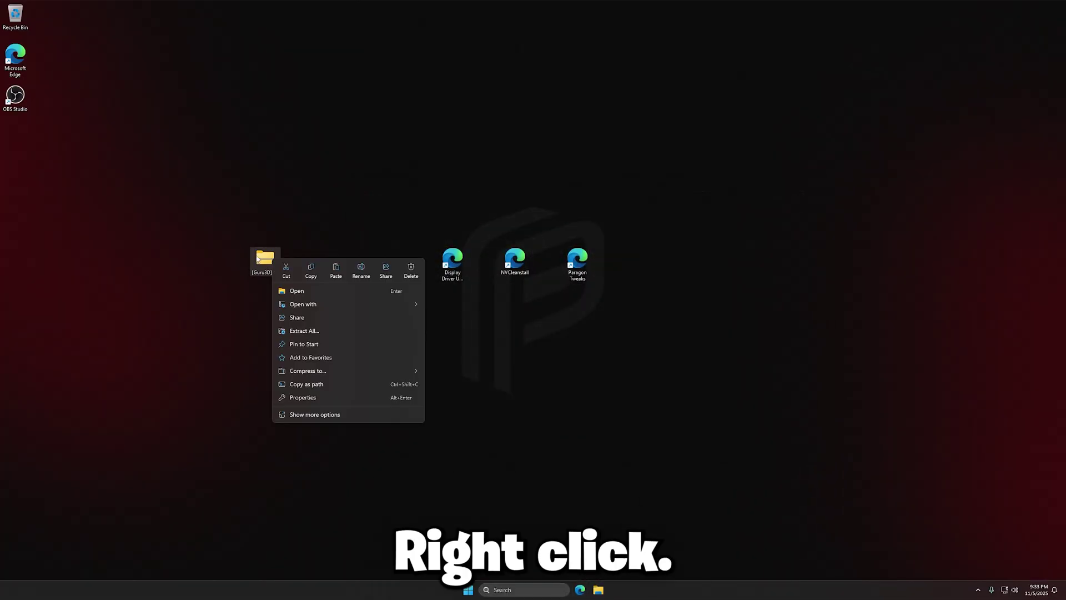
{"action": "left_click", "coordinate": [298, 331]}
{"action": "key", "text": "Return"}
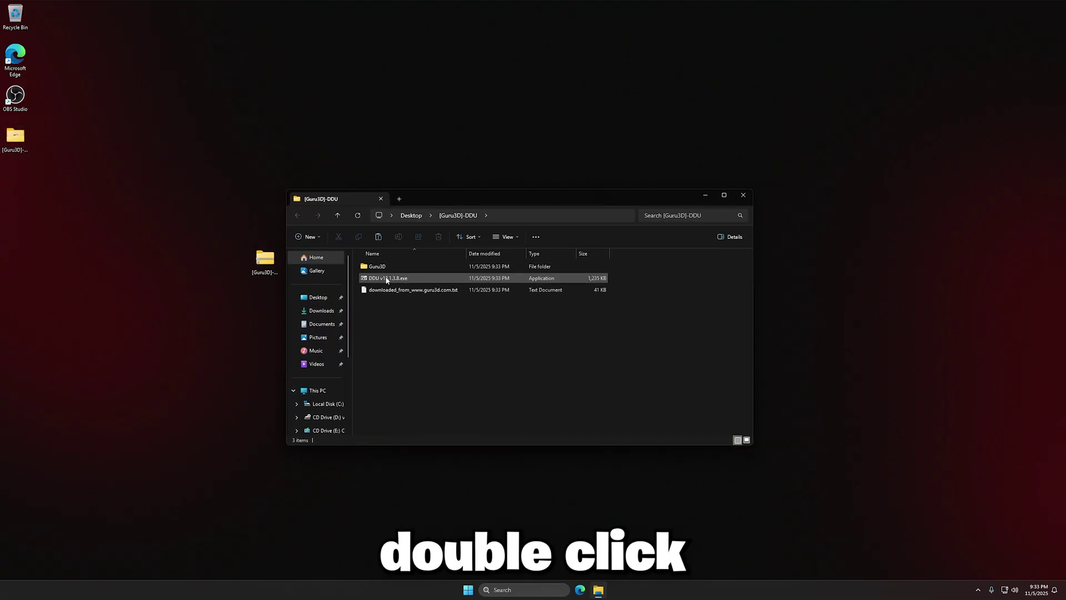
- Unpack the DDU executable into the DDU v18.1.3.8 folder and launch Display Driver Uninstaller
{"action": "double_click", "coordinate": [398, 280]}
{"action": "key", "text": "Return"}
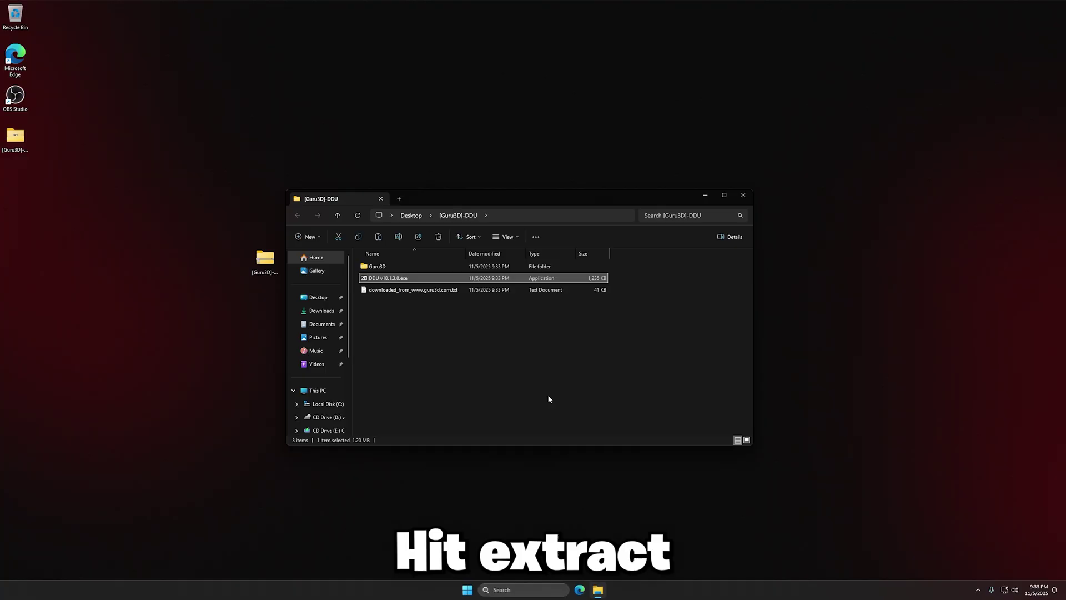
{"action": "left_click", "coordinate": [400, 302]}
{"action": "double_click", "coordinate": [399, 302]}
{"action": "double_click", "coordinate": [405, 279]}
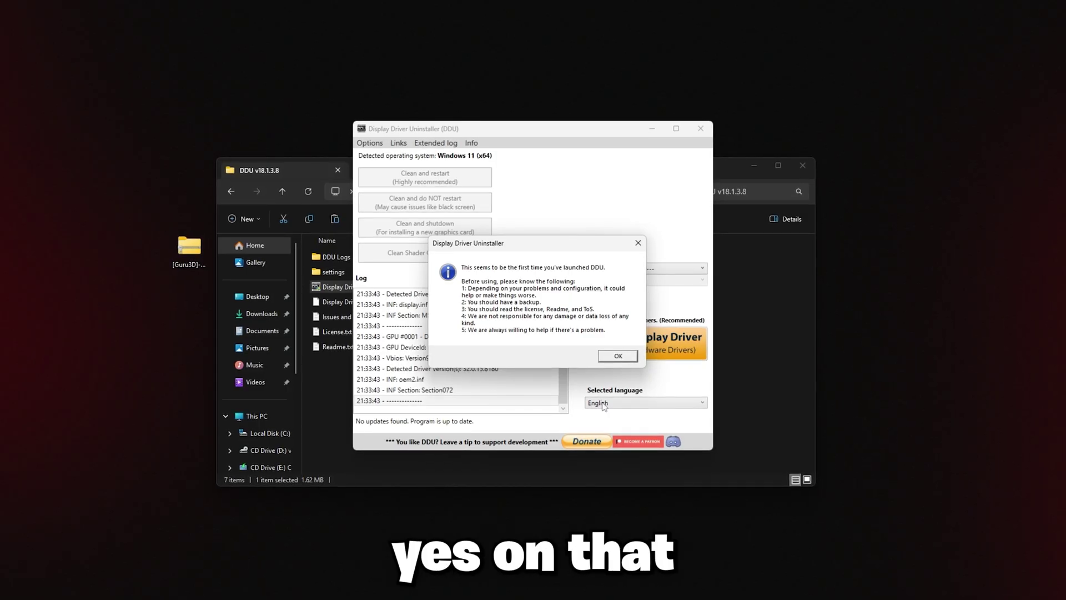
{"action": "left_click", "coordinate": [619, 355]}
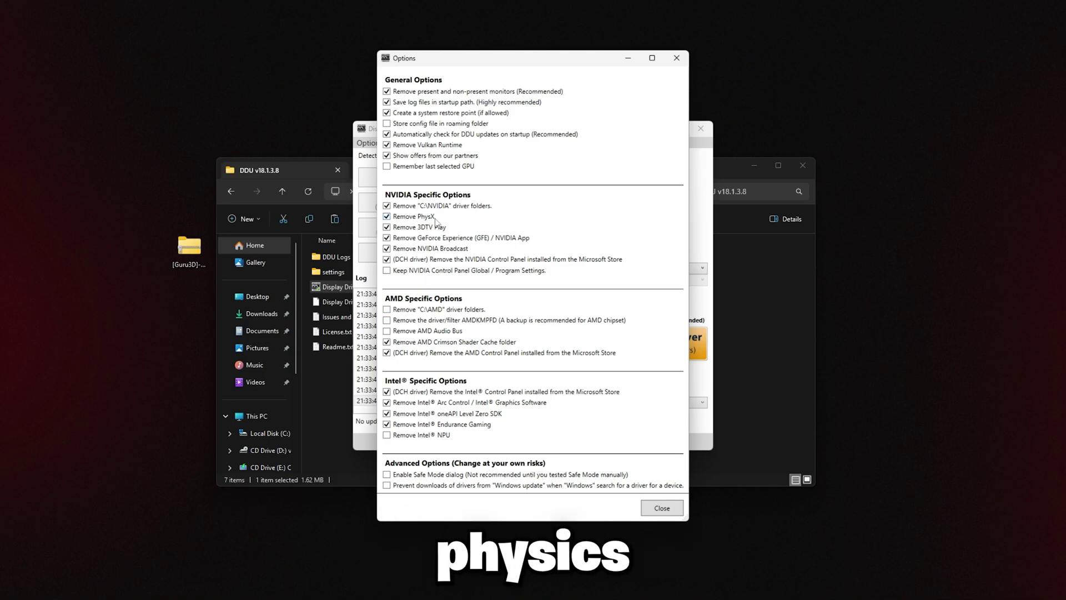
{"action": "left_click", "coordinate": [478, 240]}
{"action": "left_click", "coordinate": [405, 251]}
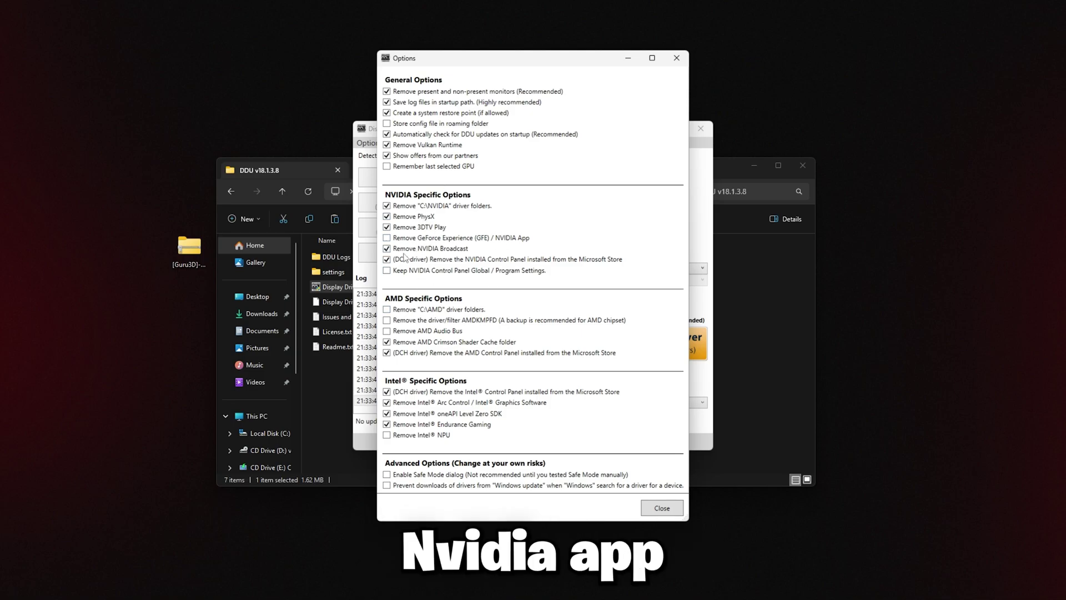
{"action": "left_click", "coordinate": [658, 509]}
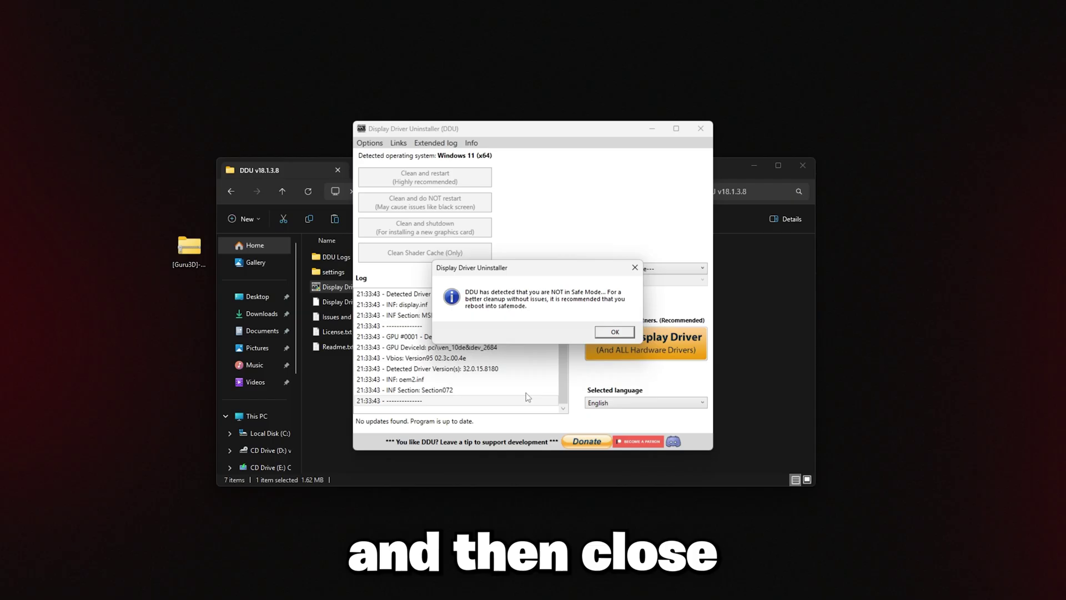
{"action": "left_click", "coordinate": [613, 334]}
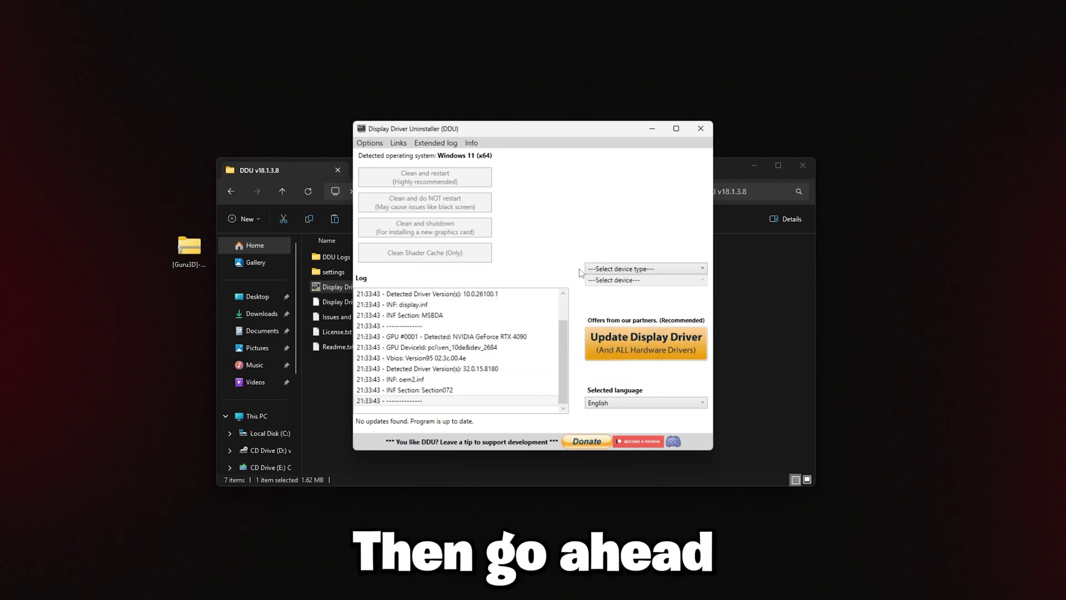
{"action": "left_click", "coordinate": [640, 269]}
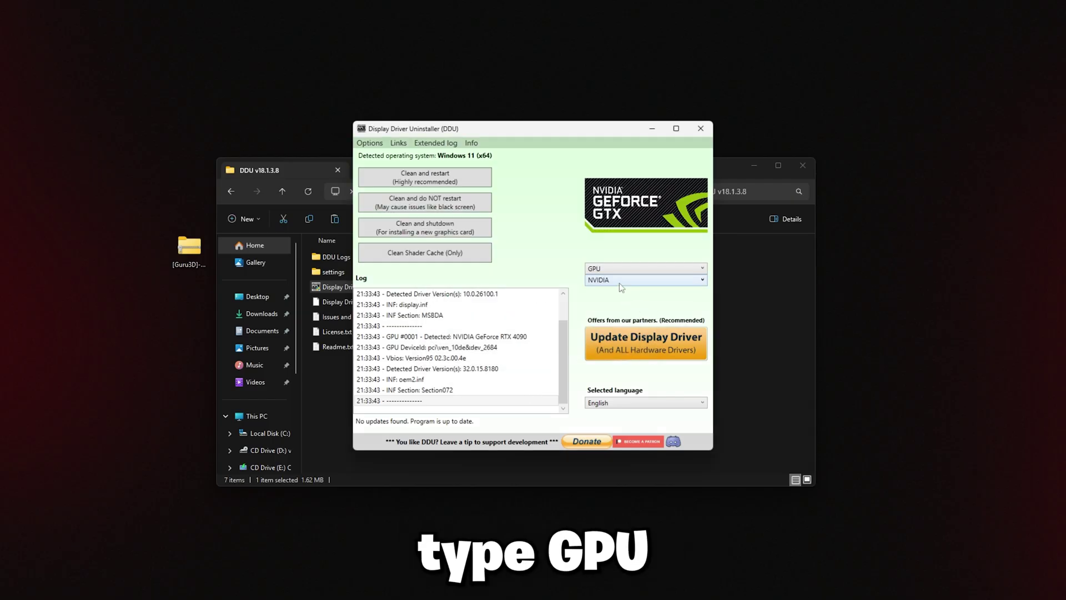
{"action": "left_click", "coordinate": [619, 283]}
{"action": "left_click", "coordinate": [603, 307]}
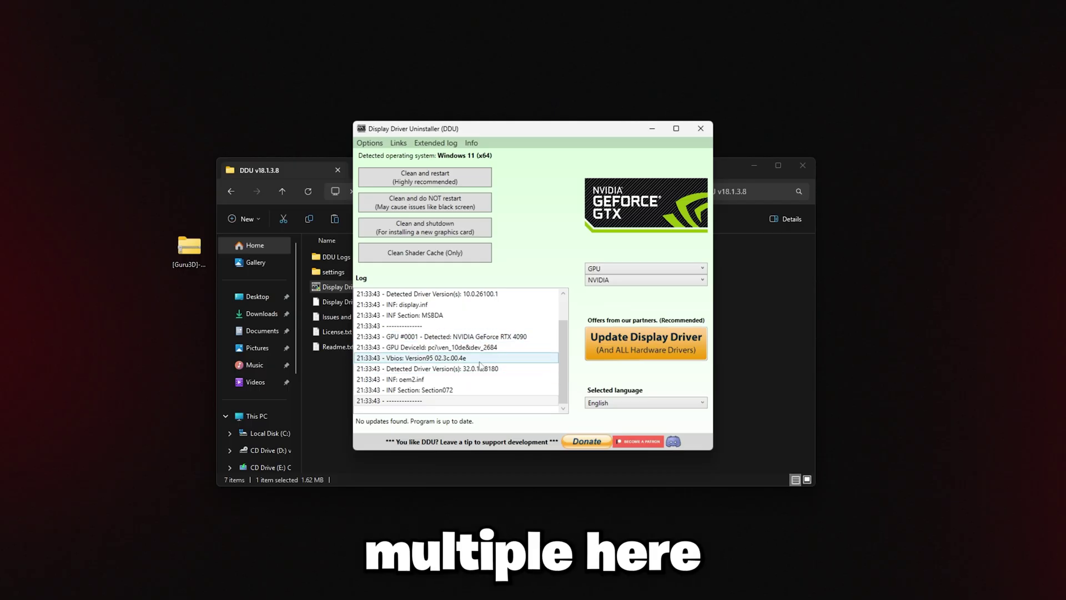
{"action": "scroll", "coordinate": [480, 364], "scroll_direction": "up", "scroll_amount": 1}
{"action": "scroll", "coordinate": [466, 348], "scroll_direction": "down", "scroll_amount": 1}
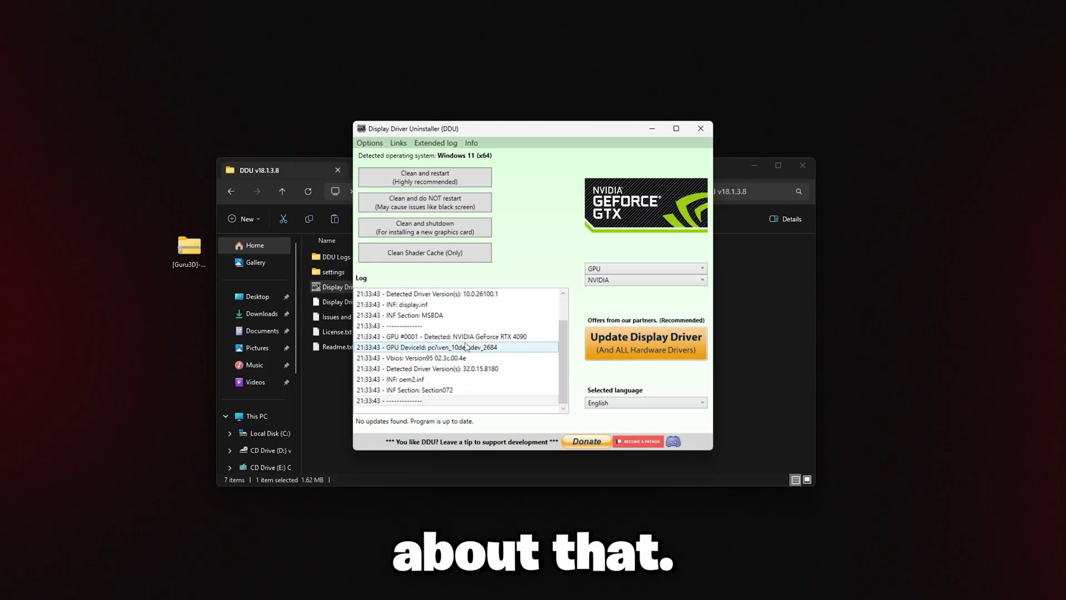
{"action": "scroll", "coordinate": [486, 317], "scroll_direction": "up", "scroll_amount": 1}
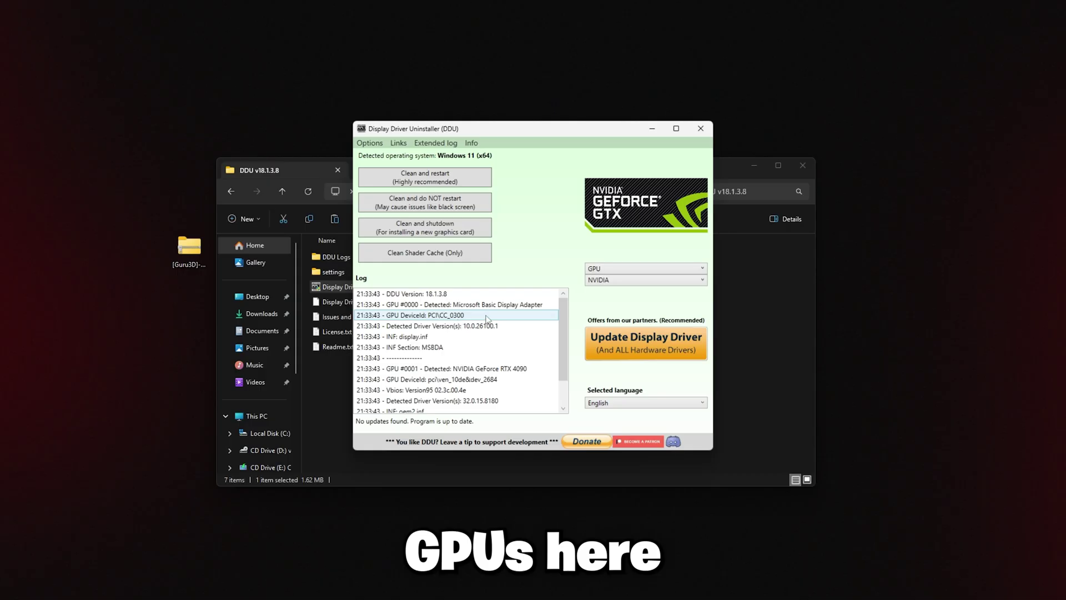
{"action": "scroll", "coordinate": [482, 371], "scroll_direction": "down", "scroll_amount": 3}
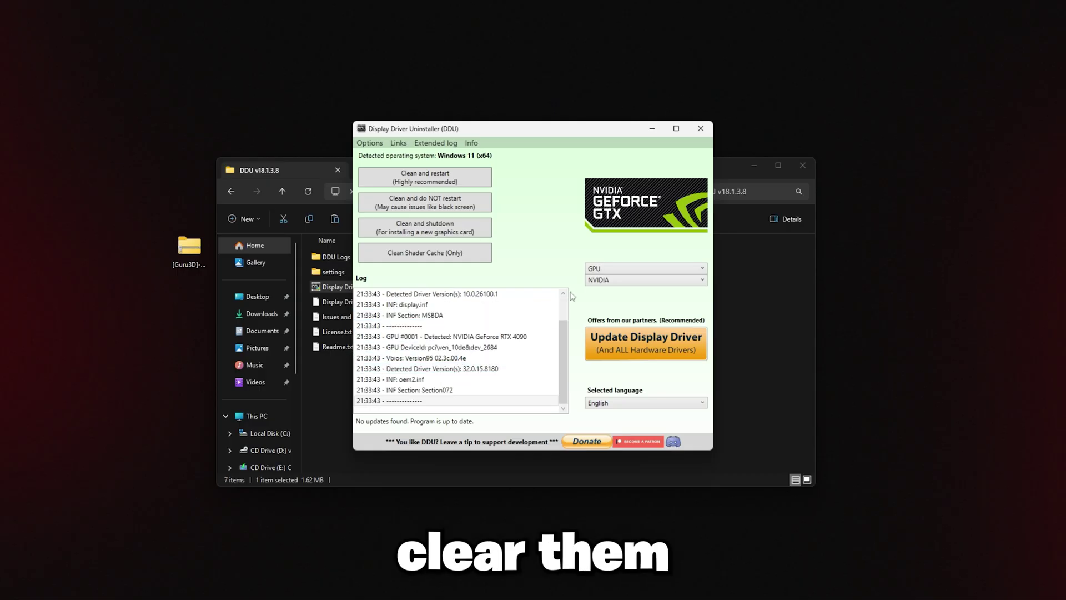
{"action": "left_click", "coordinate": [600, 268]}
{"action": "left_click", "coordinate": [600, 282]}
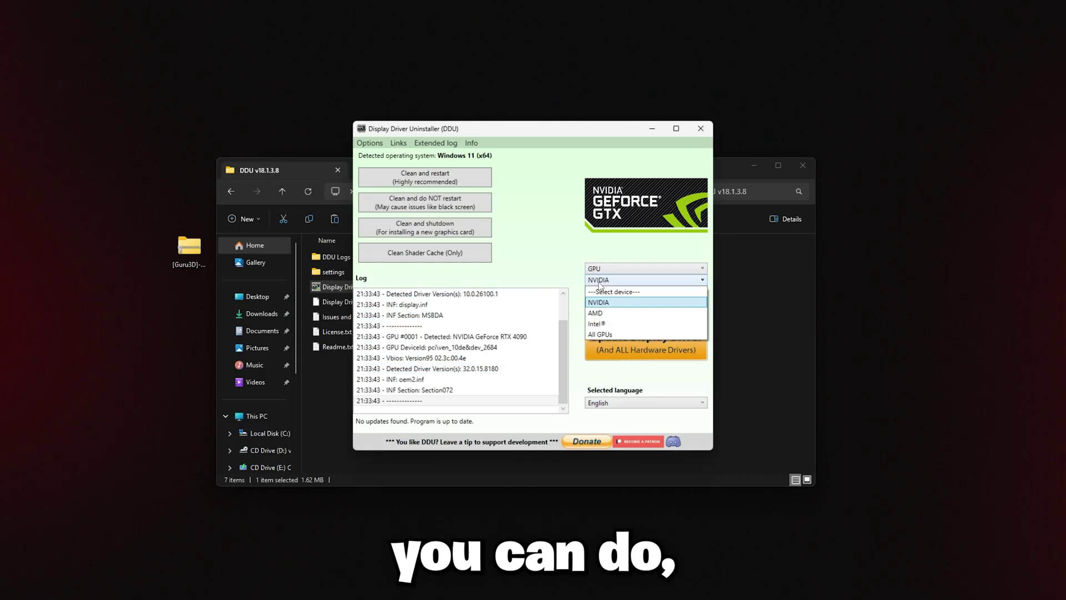
{"action": "left_click", "coordinate": [616, 335]}
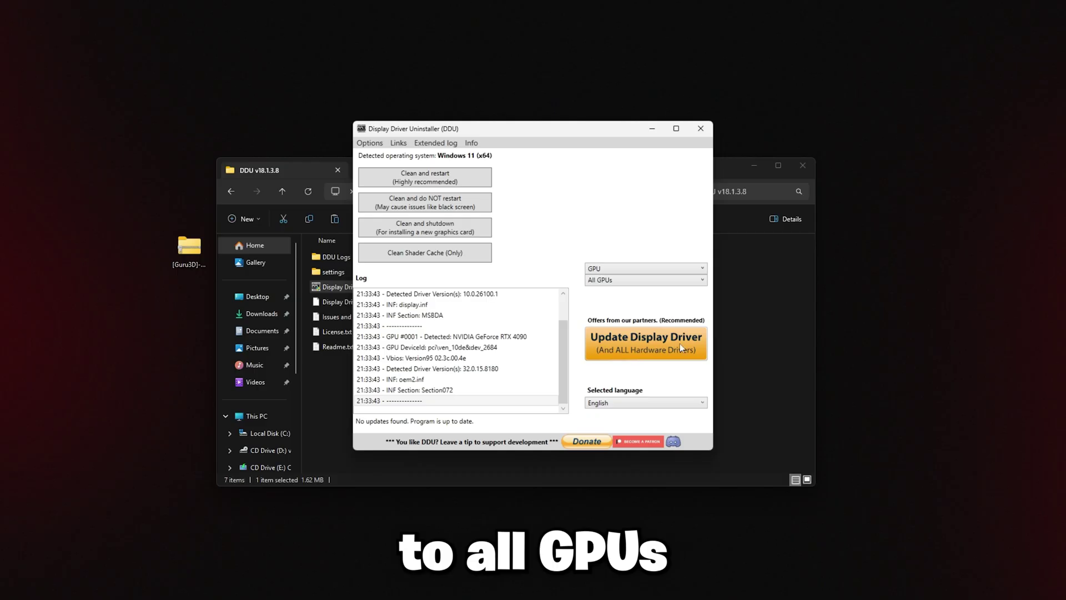
{"action": "left_click", "coordinate": [610, 281]}
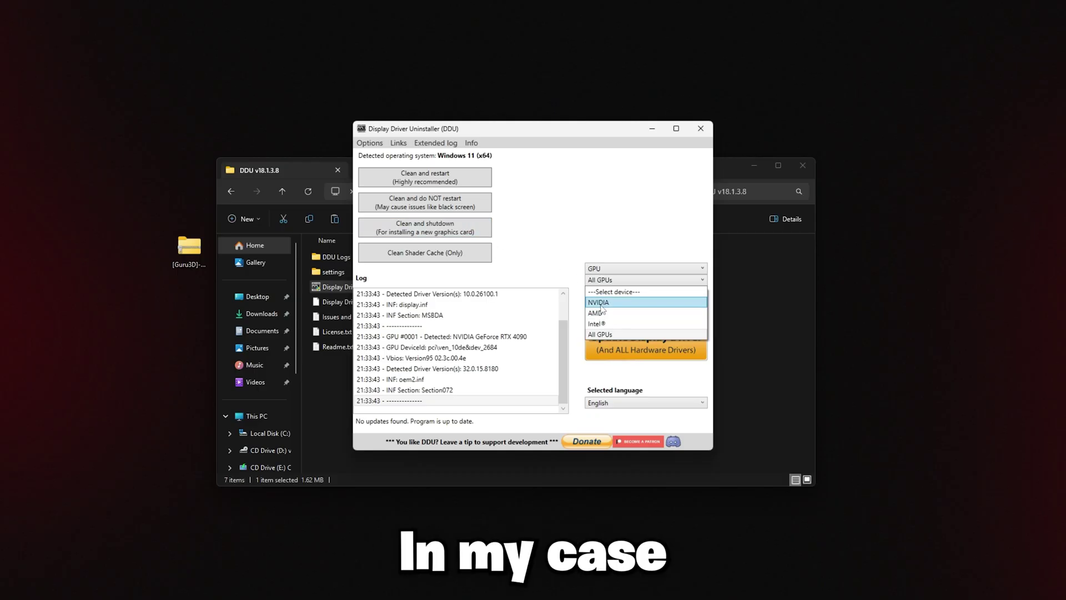
{"action": "left_click", "coordinate": [605, 305]}
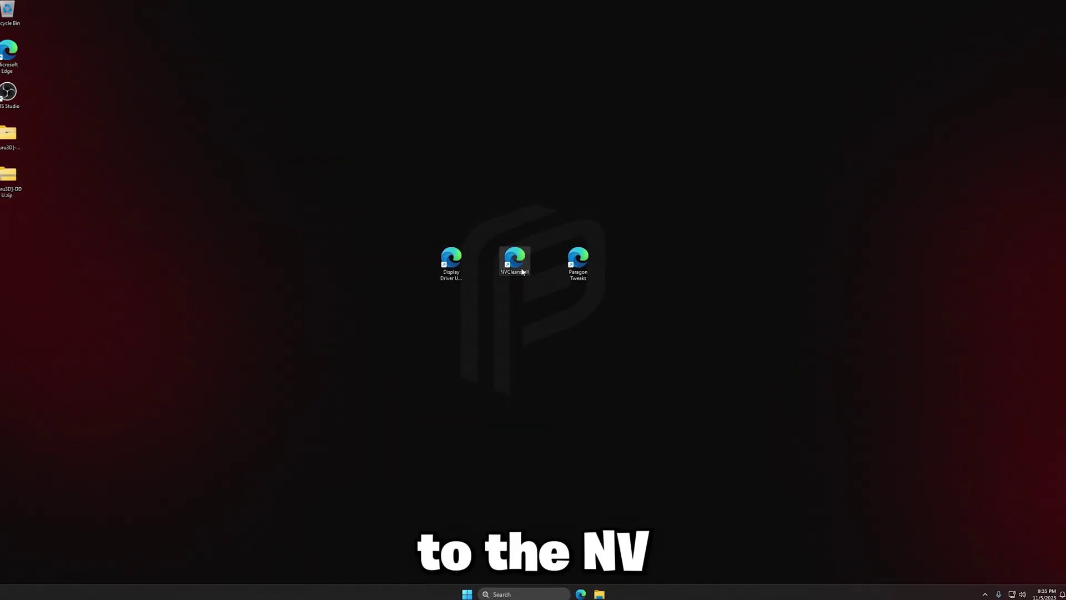
- Open TechPowerUp's NVCleanstall v1.19.0 download page from the desktop shortcut
{"action": "double_click", "coordinate": [513, 263]}
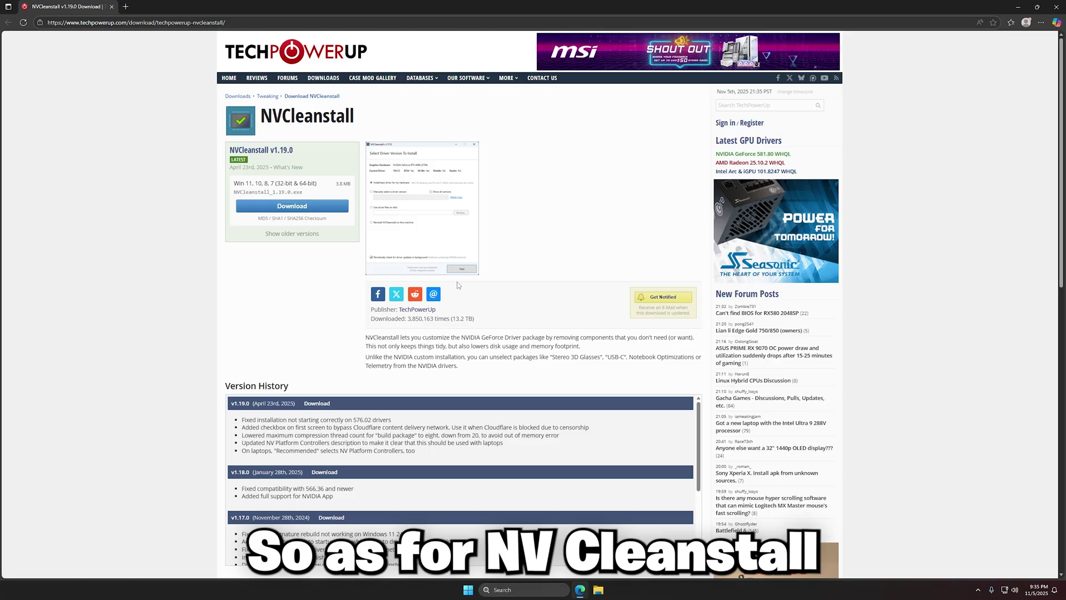
- Download the NVCleanstall v1.19.0 installer from a TechPowerUp server
{"action": "left_click", "coordinate": [292, 206]}
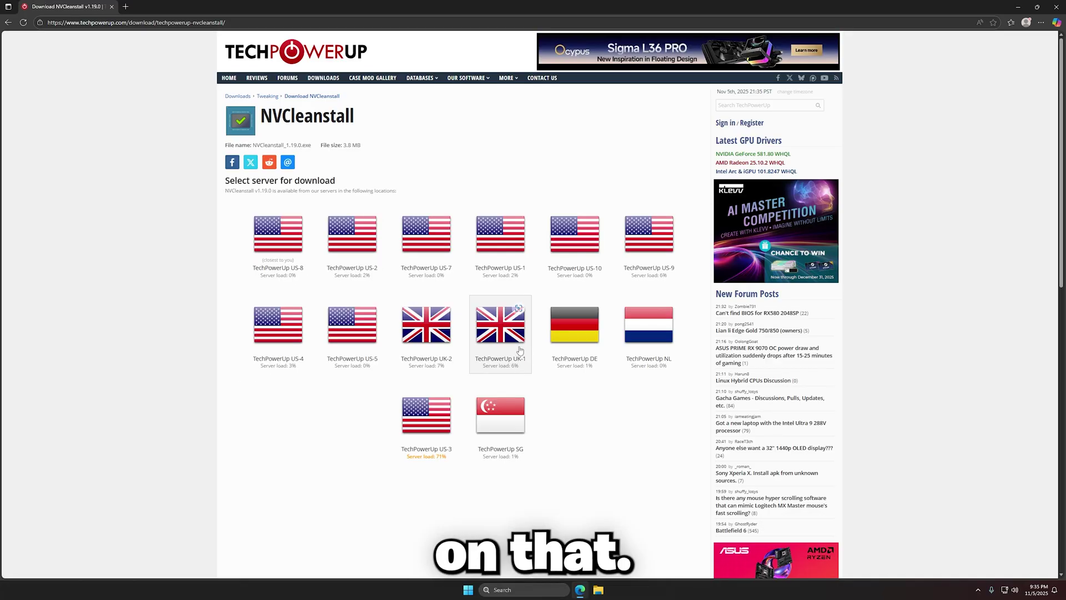
{"action": "left_click", "coordinate": [262, 287]}
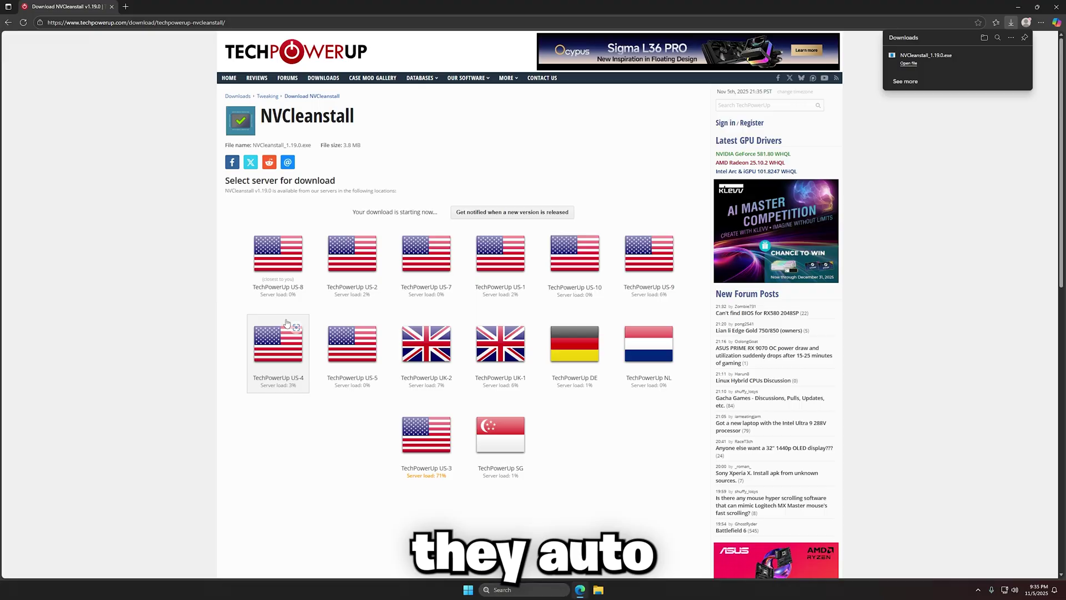
- Move NVCleanstall_1.19.0.exe from Downloads onto the desktop and close the Downloads window
{"action": "left_click", "coordinate": [1005, 57]}
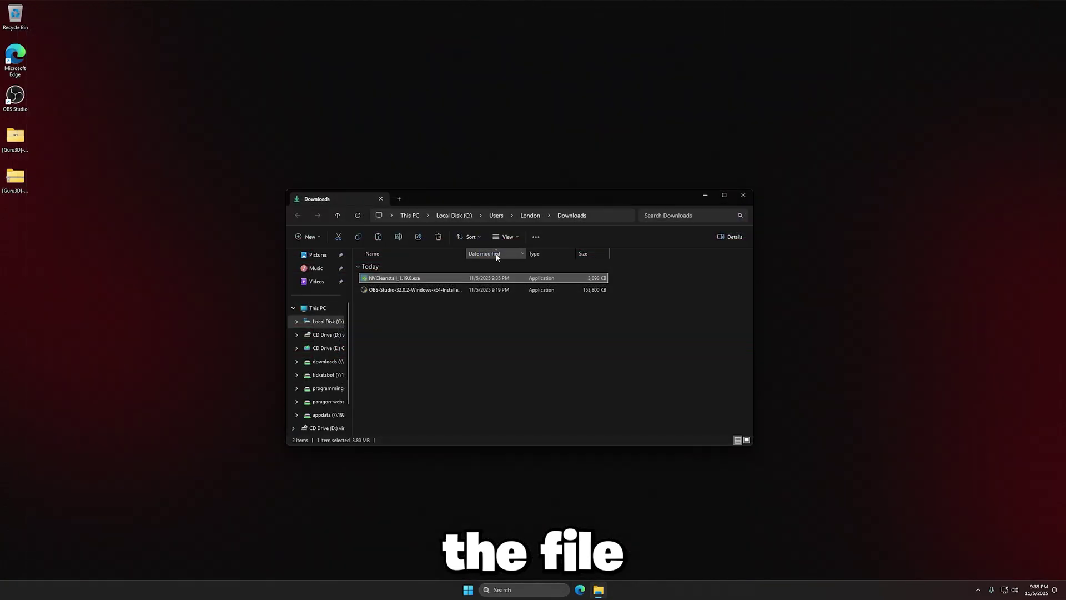
{"action": "left_click_drag", "start_coordinate": [433, 198], "coordinate": [591, 191]}
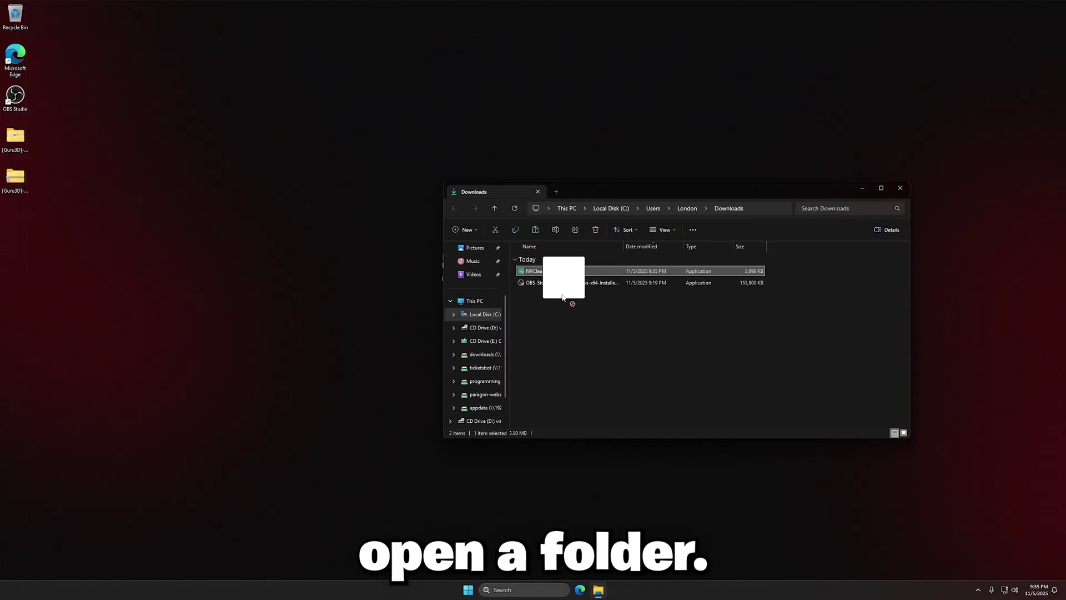
{"action": "mouse_move", "coordinate": [563, 298]}
{"action": "left_mouse_down"}
{"action": "mouse_move", "coordinate": [389, 262]}
{"action": "mouse_move", "coordinate": [471, 308]}
{"action": "left_mouse_up"}
{"action": "left_click", "coordinate": [900, 188]}
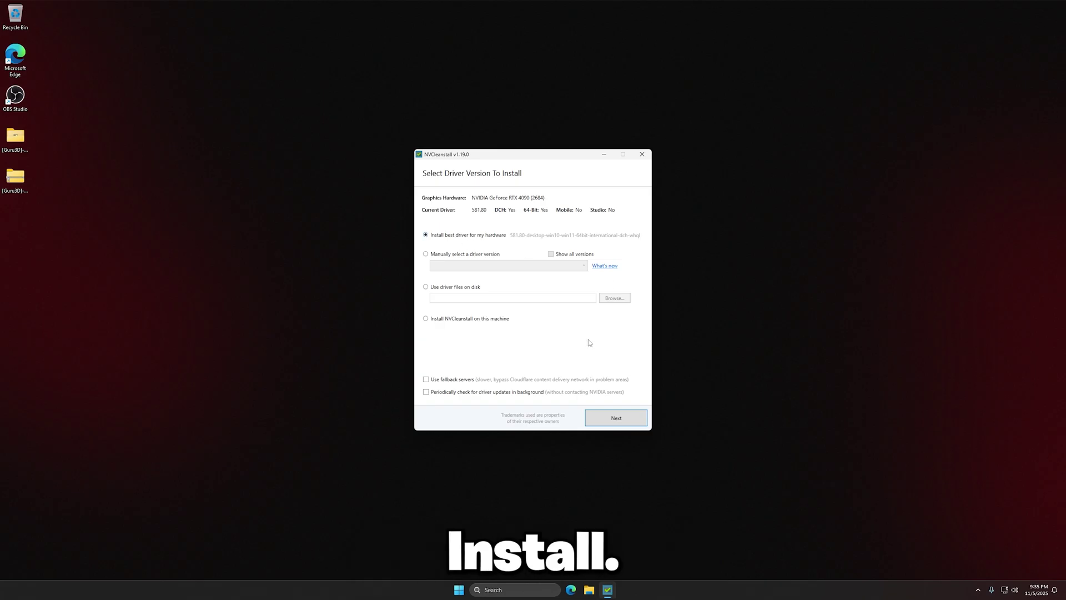
- Choose the best driver for this hardware with only the Display Driver component
{"action": "left_click", "coordinate": [595, 418]}
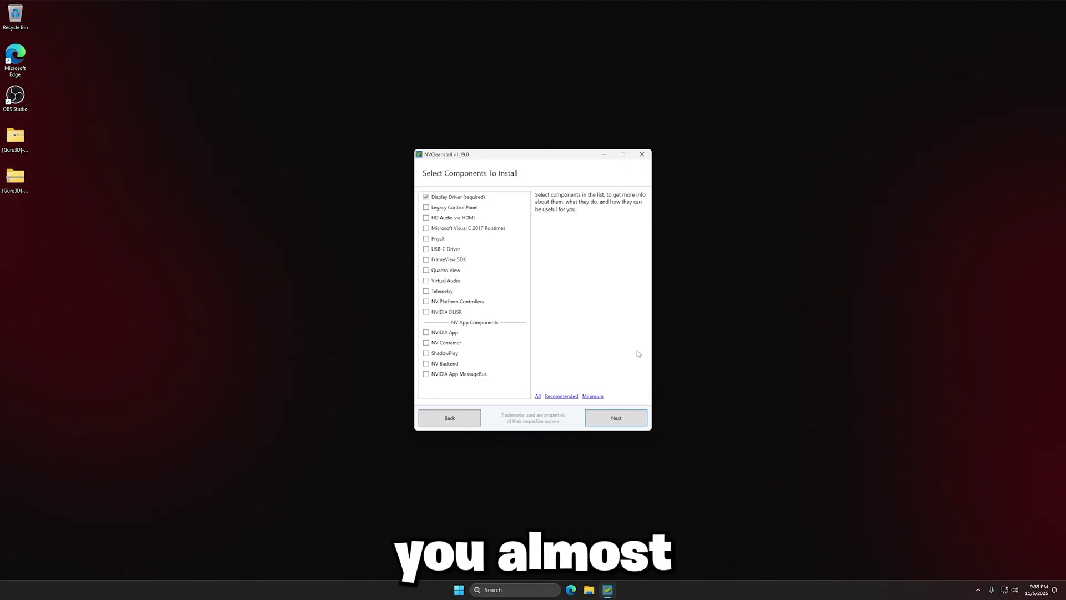
{"action": "mouse_move", "coordinate": [454, 218]}
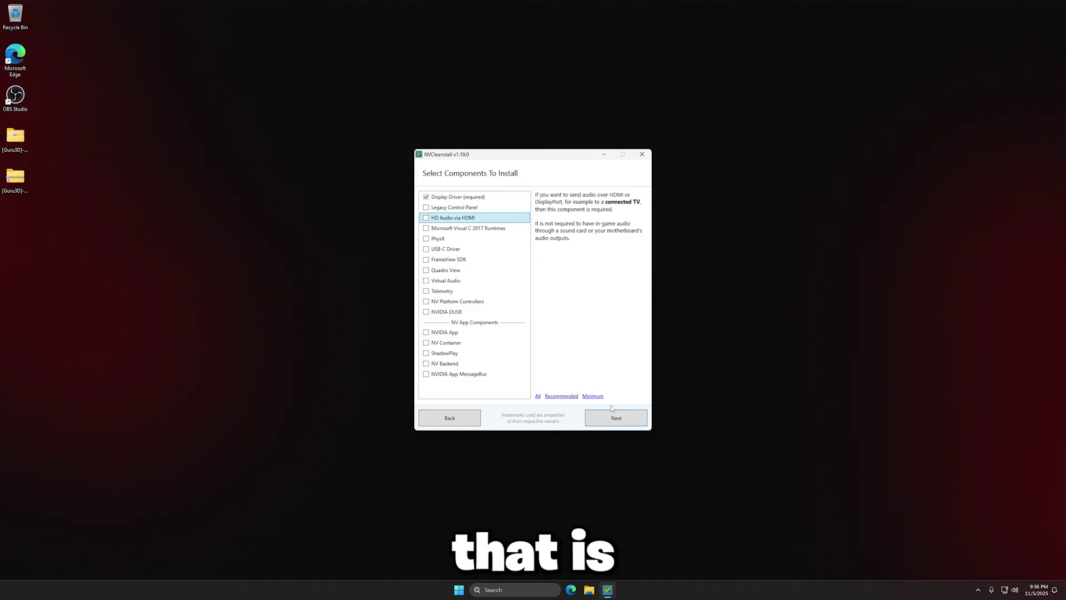
{"action": "key", "text": "Up"}
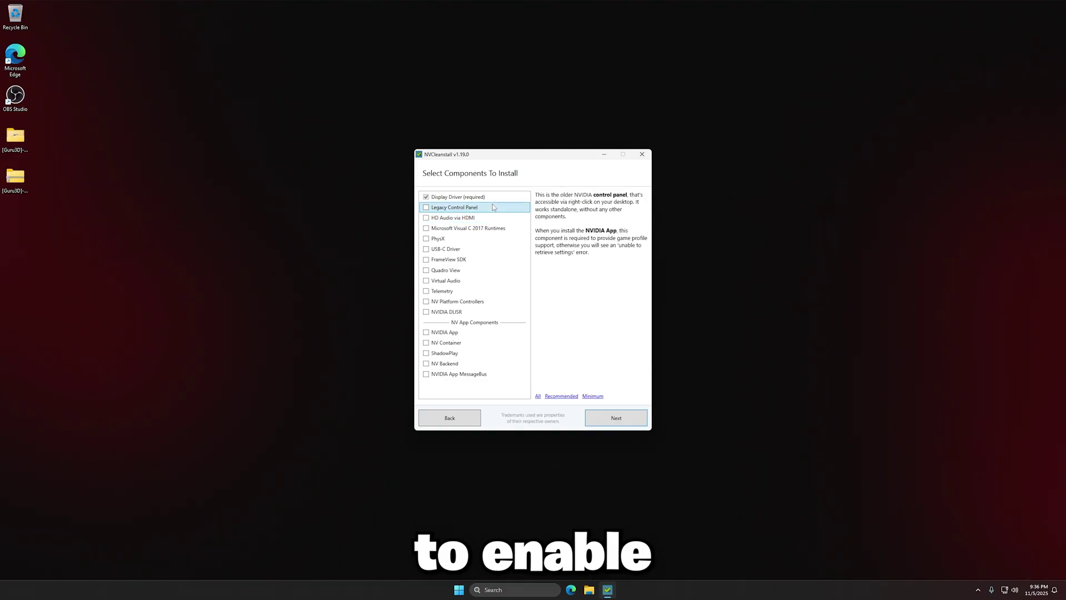
{"action": "key", "text": "Up"}
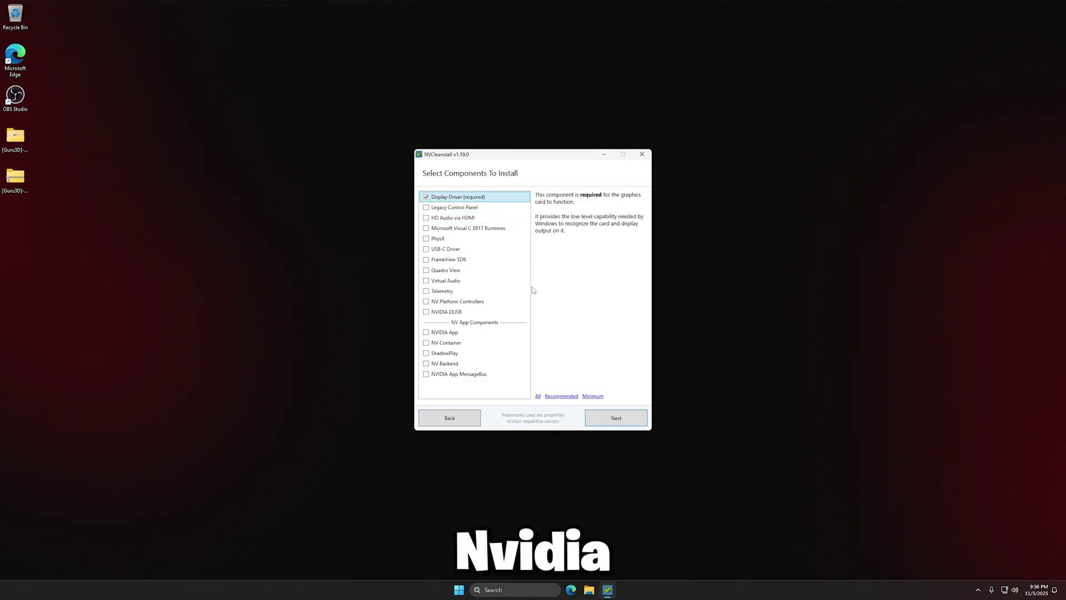
{"action": "left_click", "coordinate": [452, 208]}
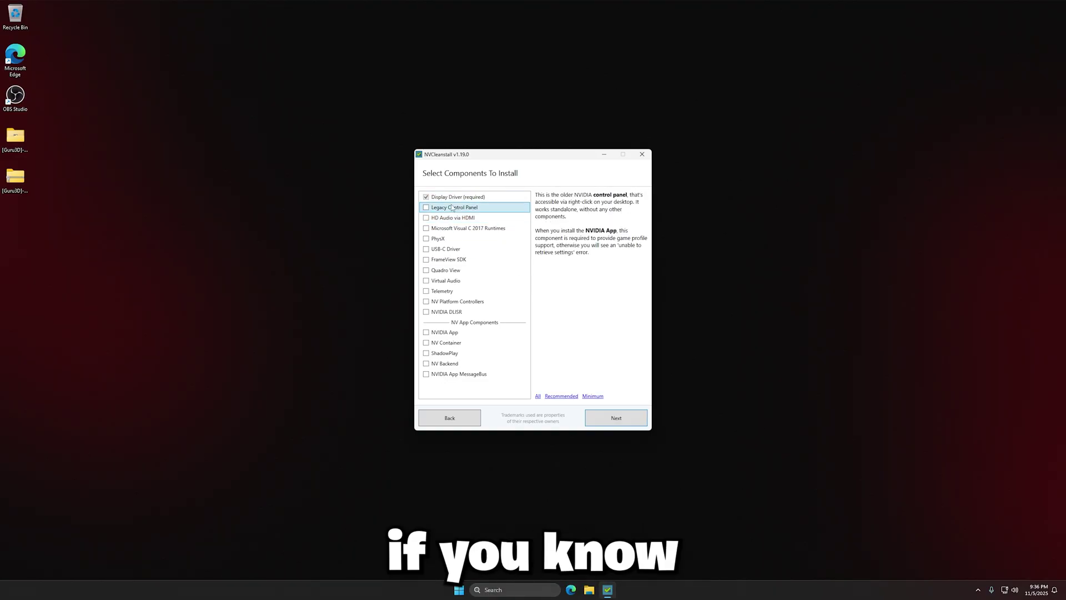
{"action": "left_click", "coordinate": [616, 417]}
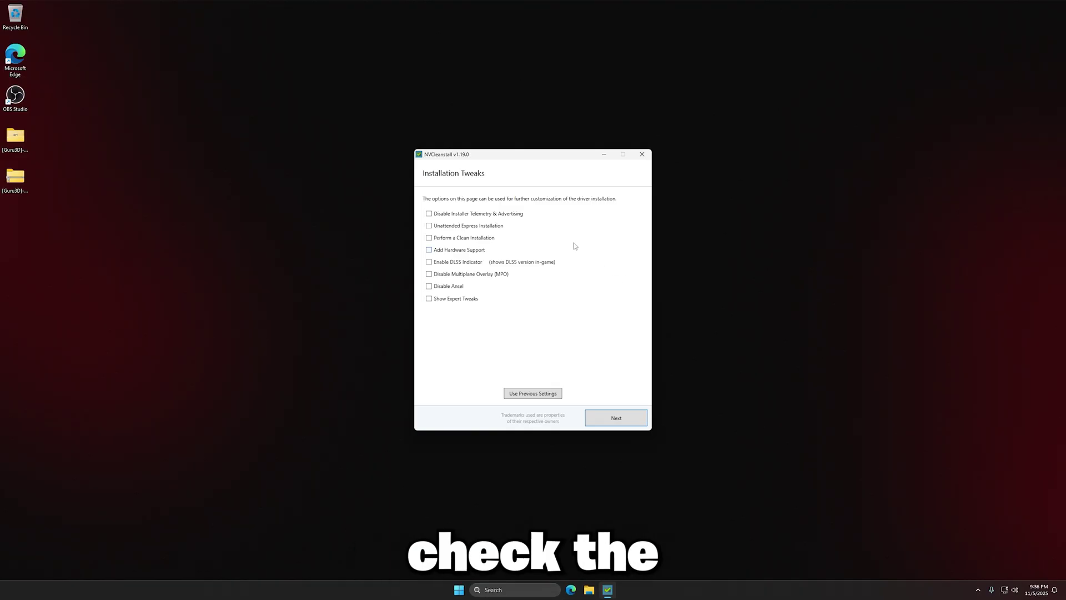
- Enable Disable Telemetry, Unattended Express, Clean Installation and Message Signaled Interrupts, then install the driver
{"action": "left_click", "coordinate": [459, 215]}
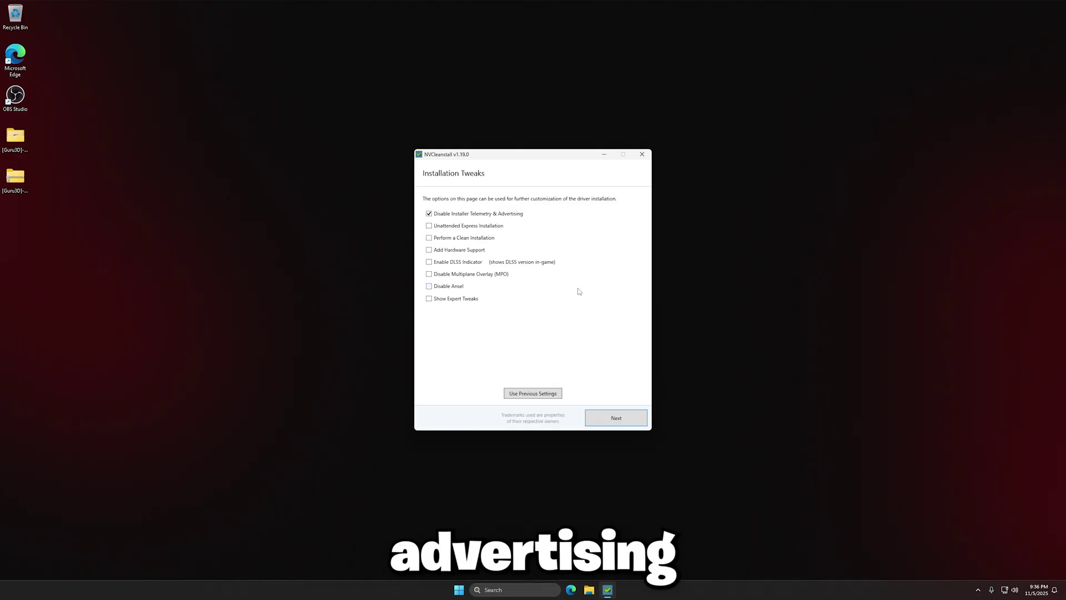
{"action": "left_click", "coordinate": [483, 225]}
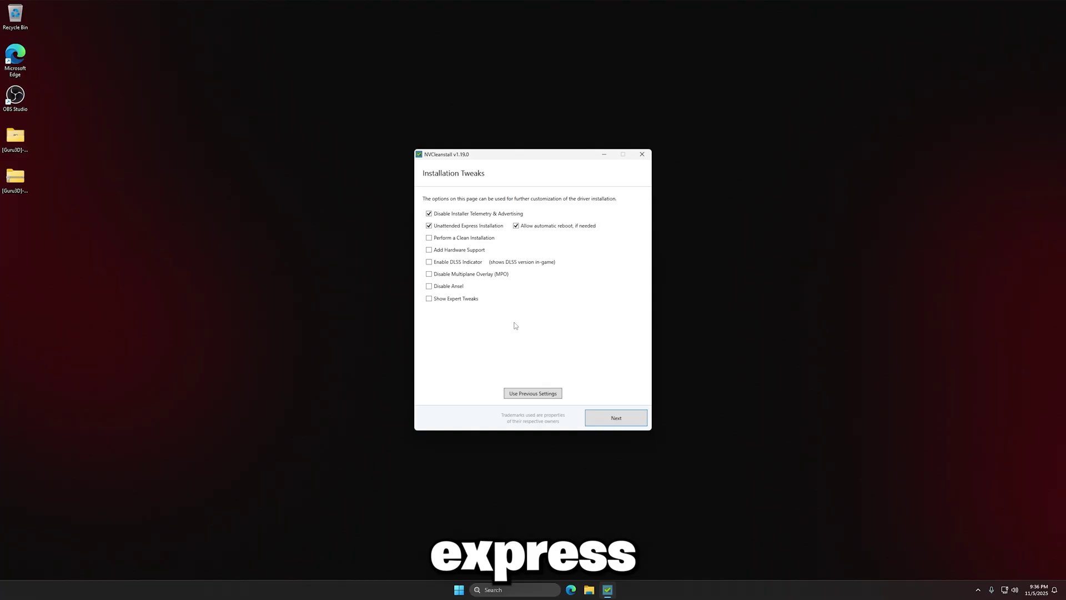
{"action": "left_click", "coordinate": [462, 239]}
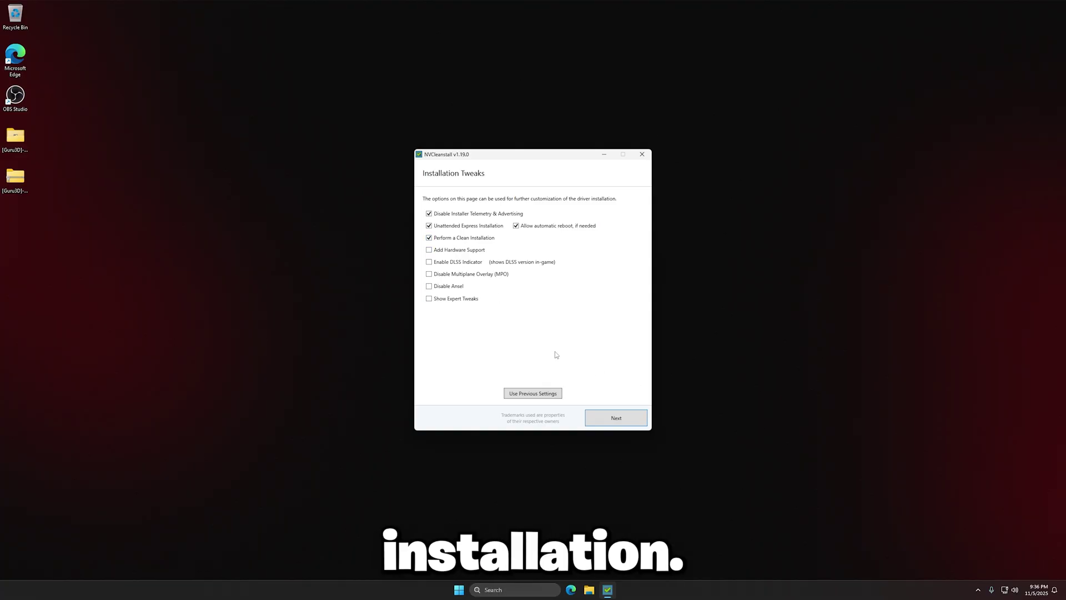
{"action": "left_click", "coordinate": [455, 299]}
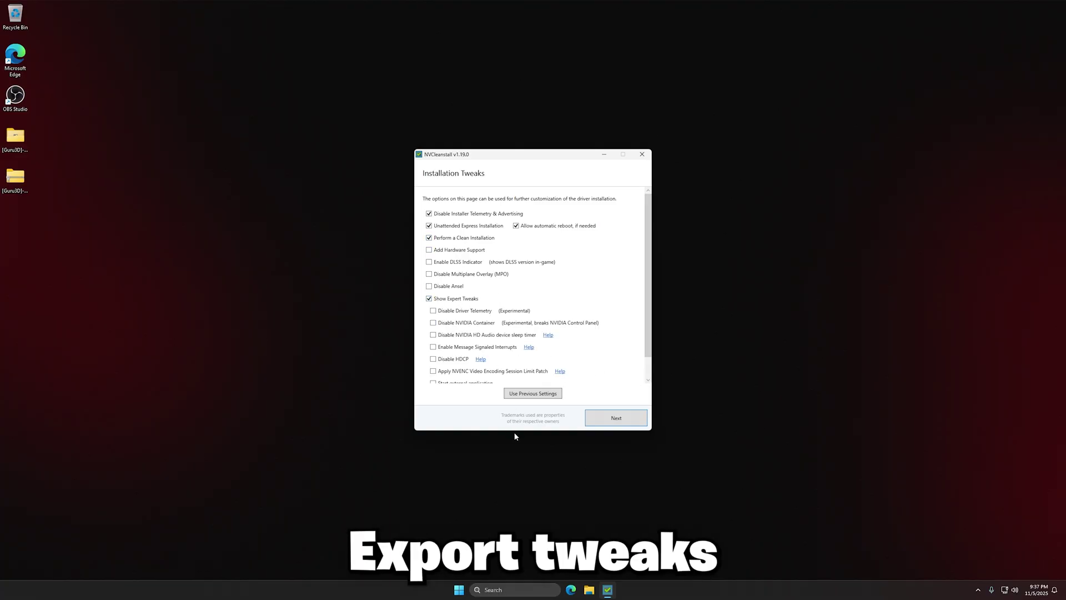
{"action": "left_click", "coordinate": [447, 349]}
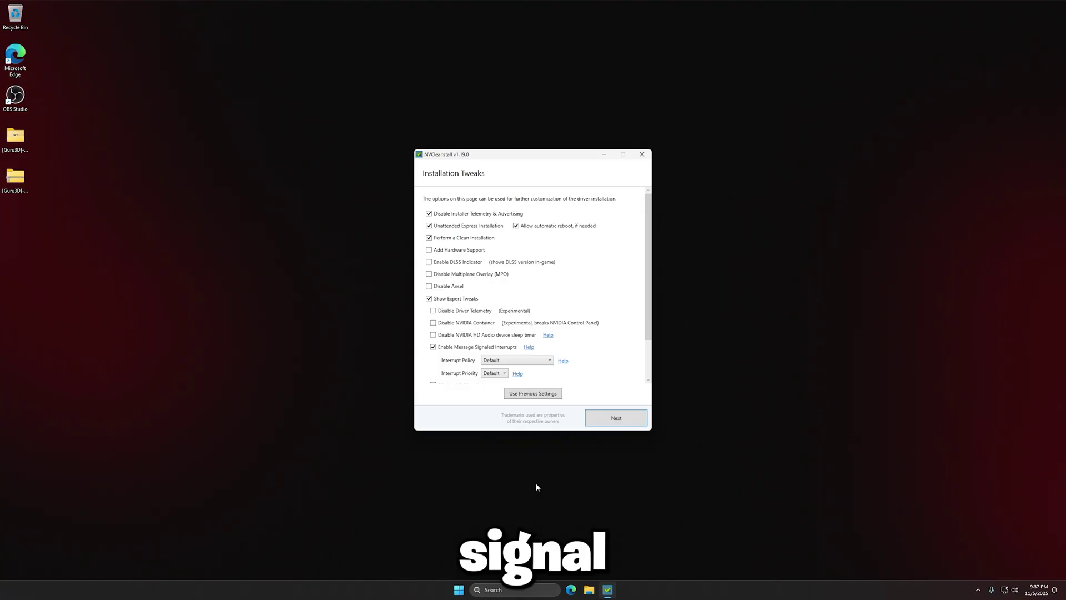
{"action": "left_click", "coordinate": [617, 419]}
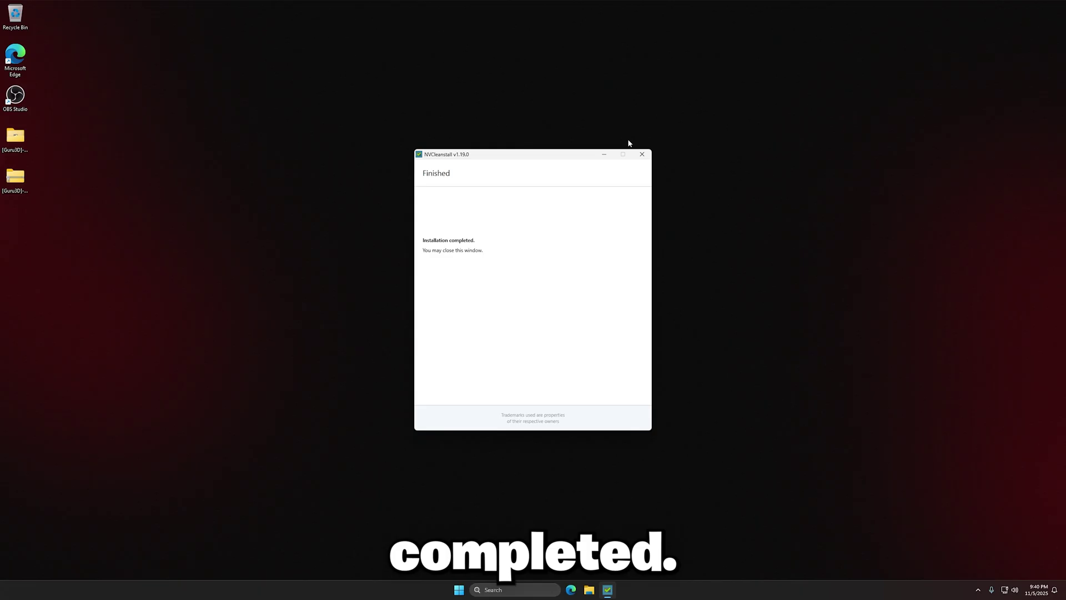
- Close NVCleanstall and bring up the classic Sound dialog from the taskbar sound settings
{"action": "left_click", "coordinate": [641, 154]}
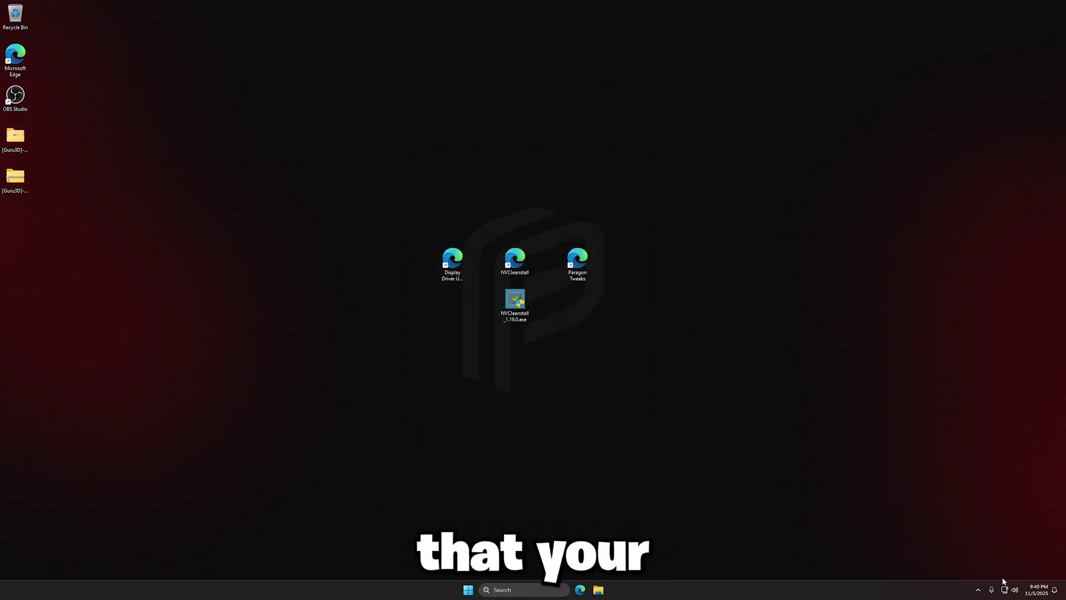
{"action": "right_click", "coordinate": [1014, 590]}
{"action": "left_click", "coordinate": [981, 567]}
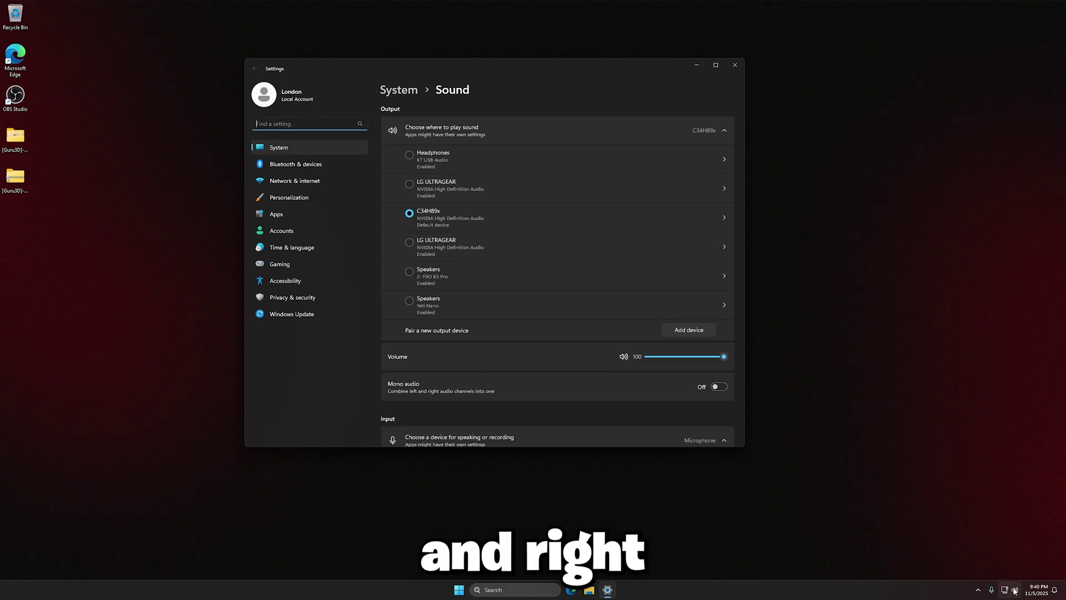
{"action": "scroll", "coordinate": [613, 396], "scroll_direction": "down", "scroll_amount": 10}
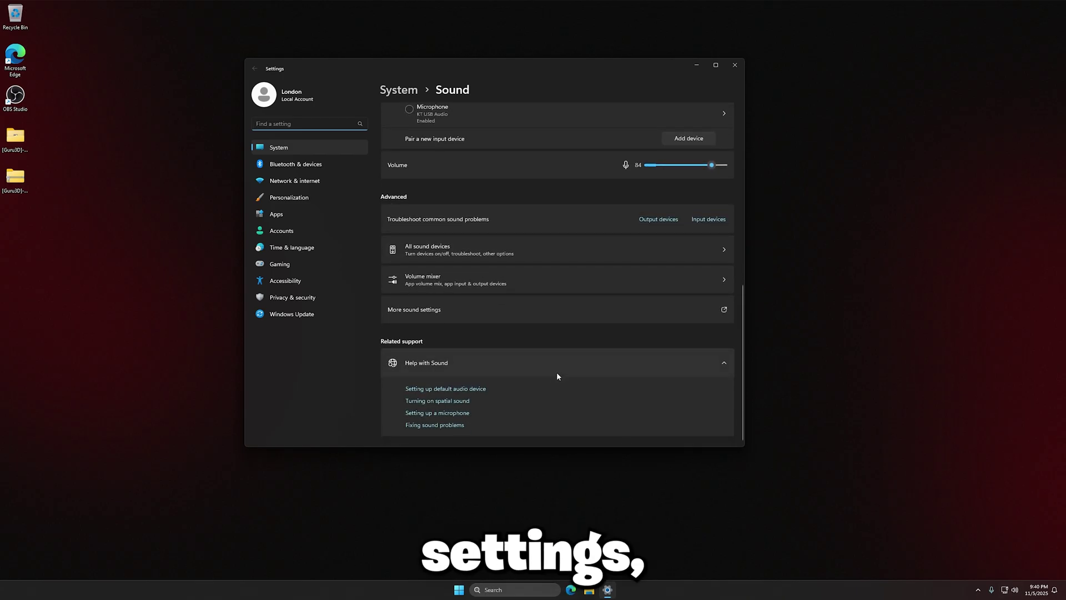
{"action": "left_click", "coordinate": [418, 322]}
{"action": "left_click", "coordinate": [735, 65]}
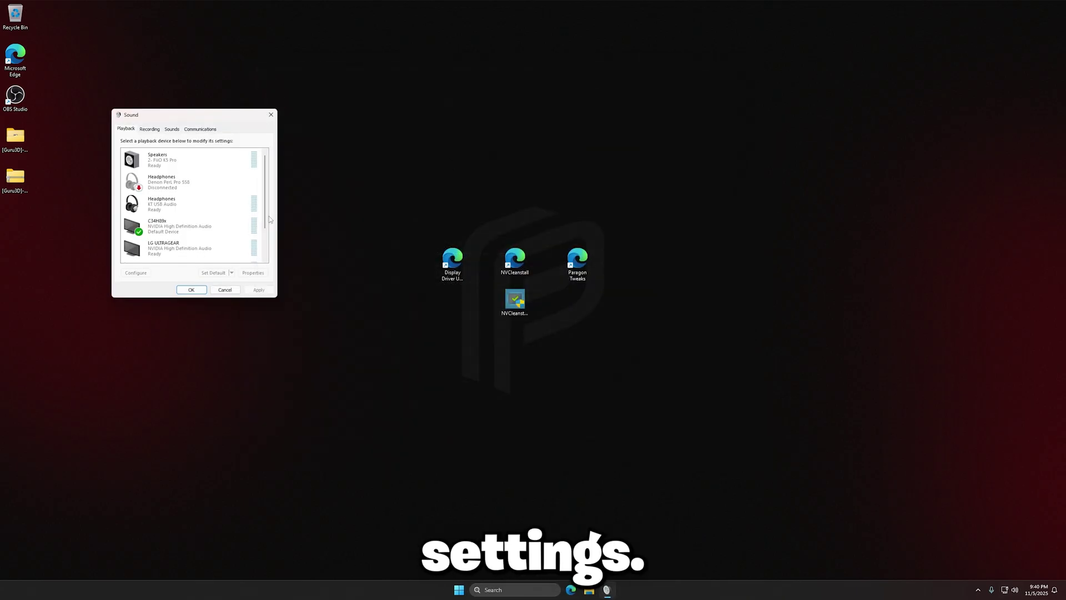
{"action": "left_click_drag", "start_coordinate": [265, 202], "coordinate": [265, 220]}
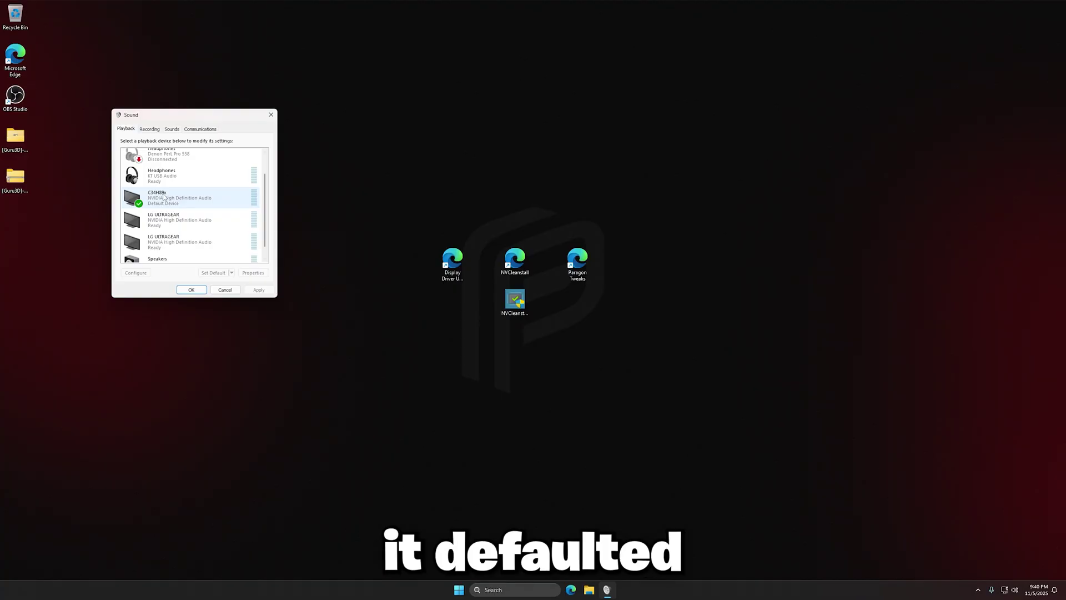
{"action": "scroll", "coordinate": [180, 200], "scroll_direction": "up", "scroll_amount": 2}
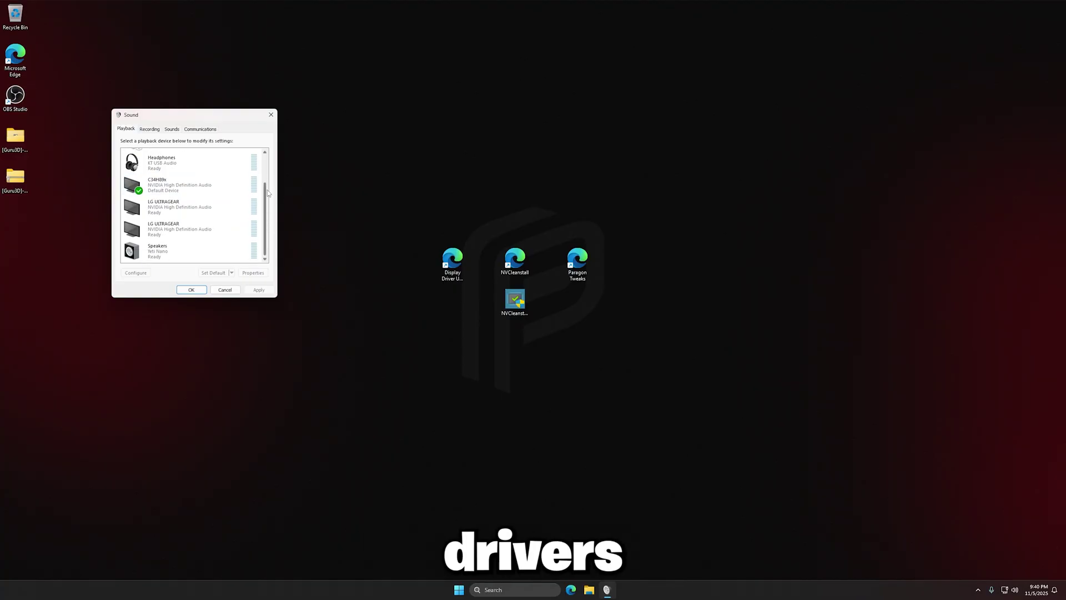
- Set Speakers as the playback device and close the Sound dialog
{"action": "left_click", "coordinate": [192, 158]}
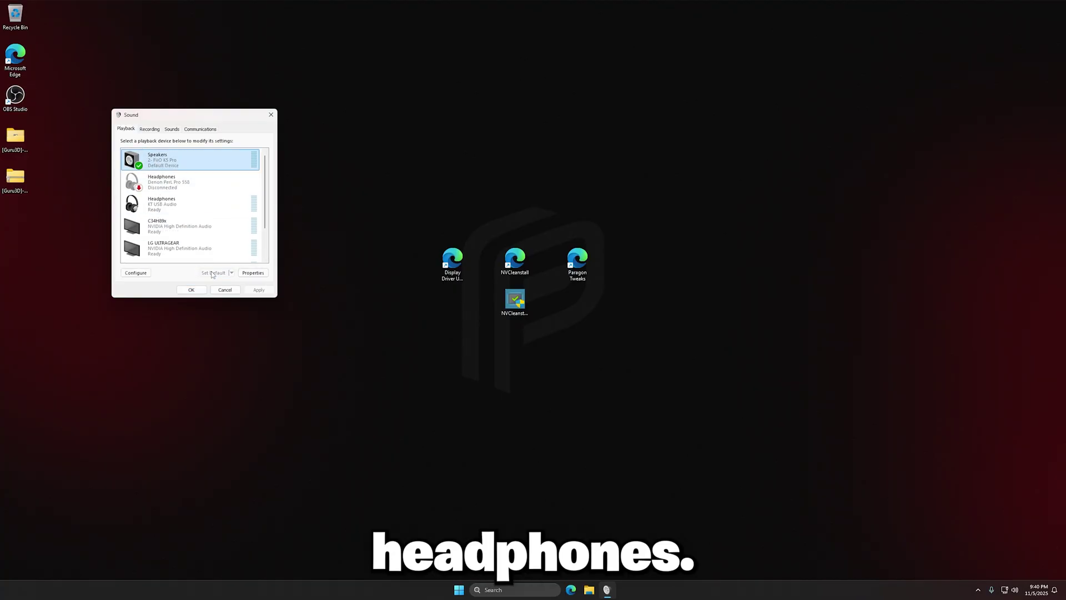
{"action": "left_click", "coordinate": [149, 128]}
{"action": "left_click", "coordinate": [190, 289]}
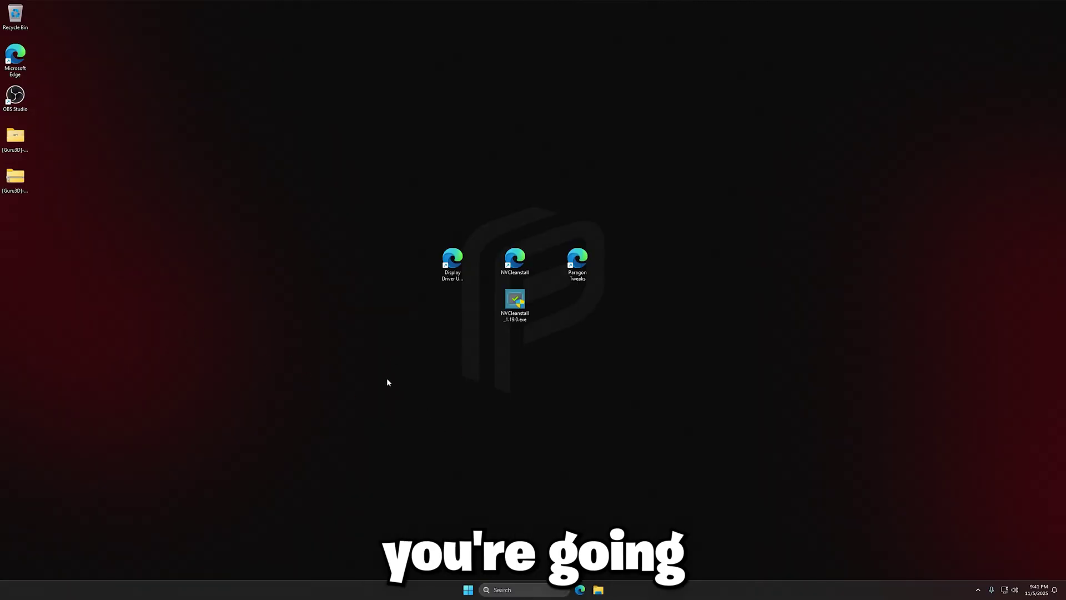
- Launch NVIDIA Control Panel from the desktop's extended right-click menu
{"action": "right_click", "coordinate": [408, 437]}
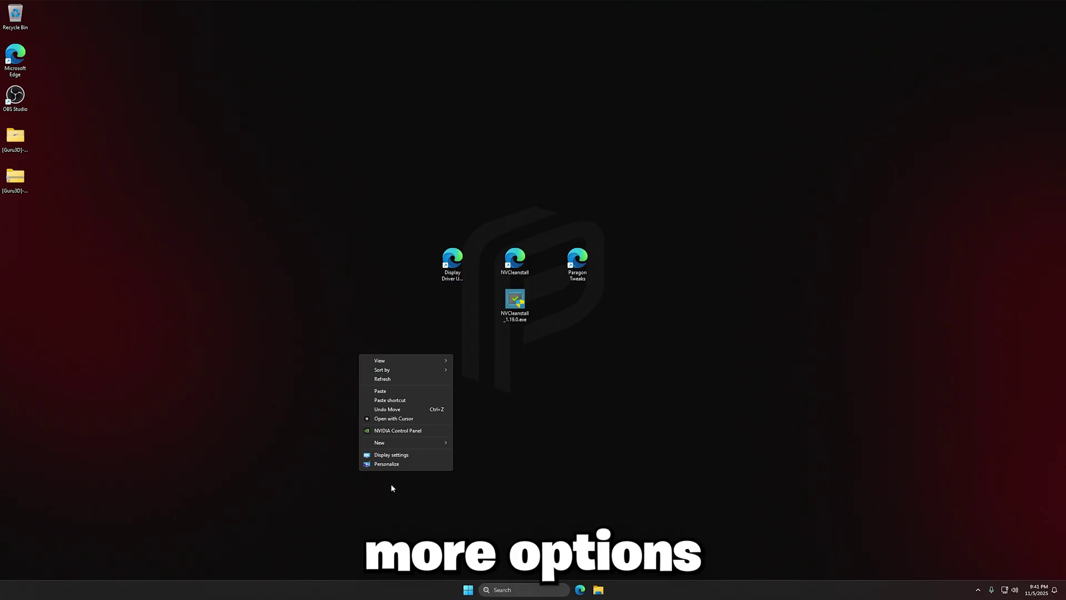
{"action": "left_click", "coordinate": [376, 502]}
{"action": "left_click", "coordinate": [411, 433]}
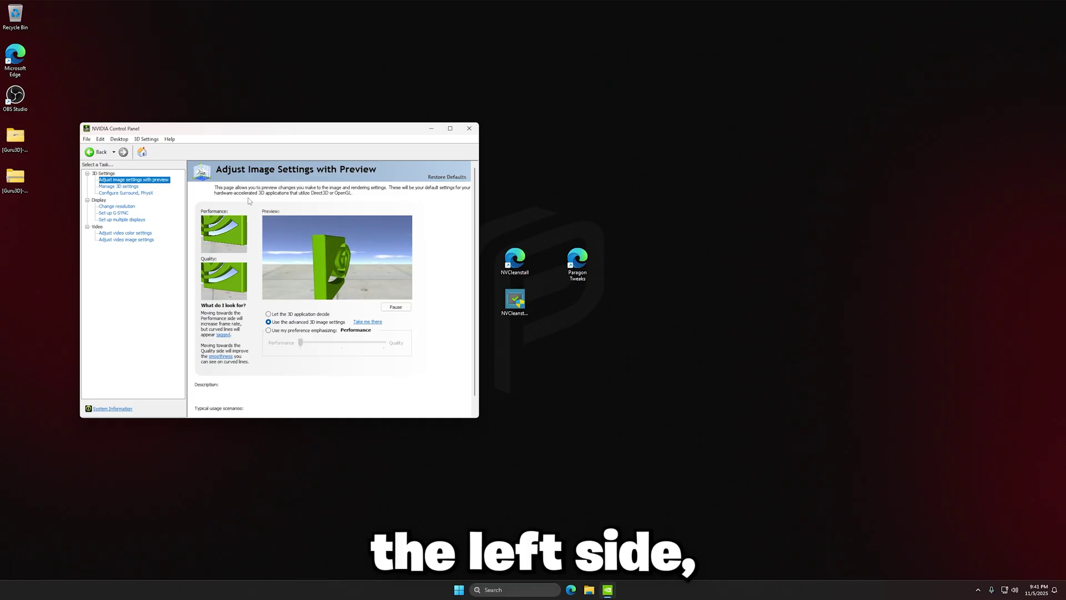
- Apply 'Use the advanced 3D image settings' under Adjust image settings
{"action": "left_click", "coordinate": [283, 331]}
{"action": "left_click_drag", "start_coordinate": [301, 342], "coordinate": [342, 343]}
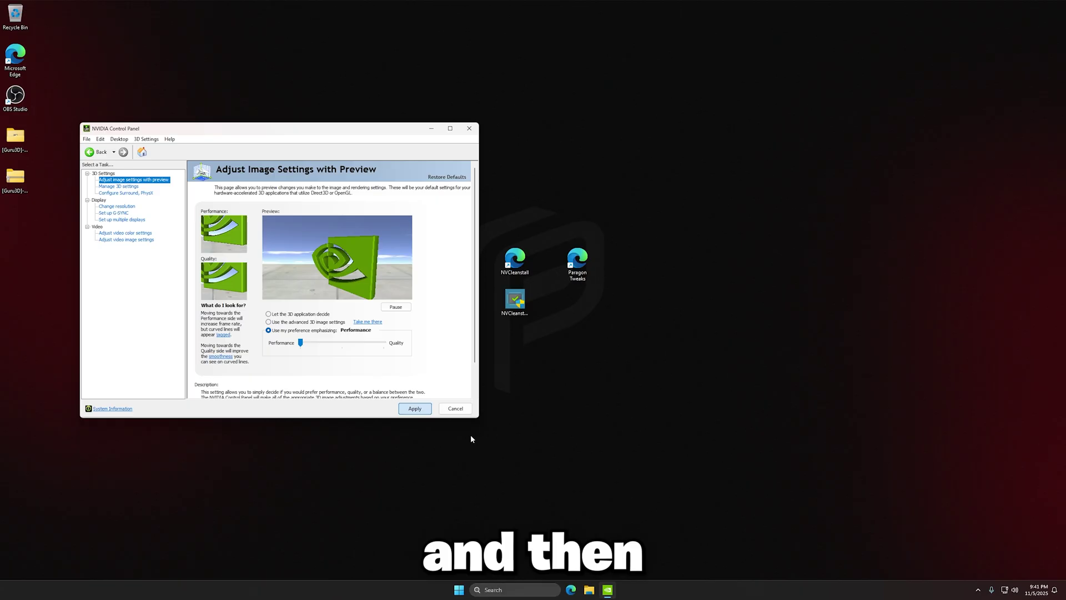
{"action": "left_click", "coordinate": [414, 408]}
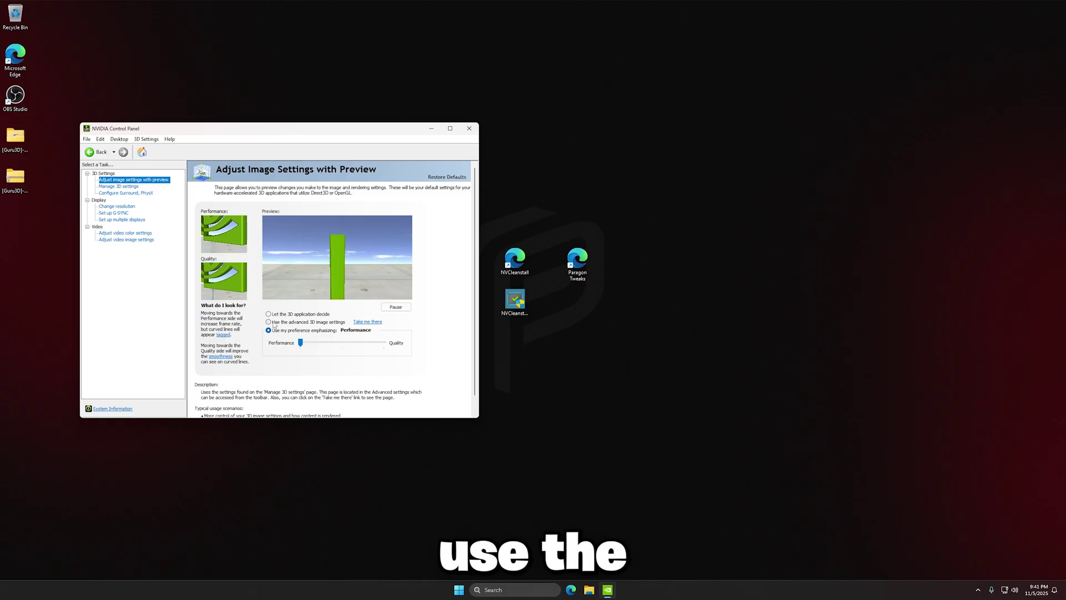
{"action": "left_click", "coordinate": [268, 322]}
{"action": "left_click", "coordinate": [414, 408]}
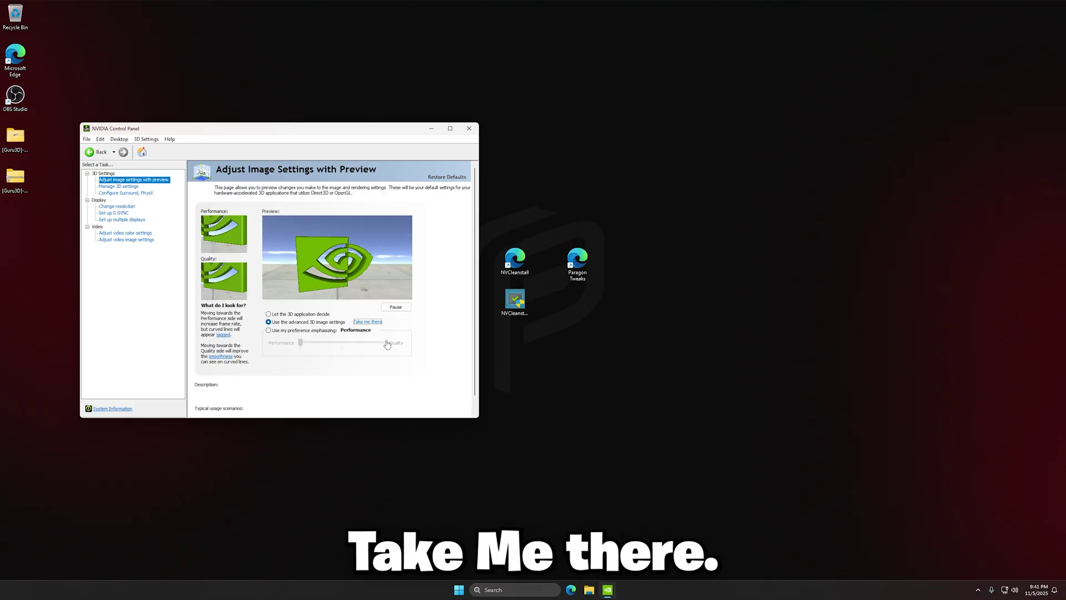
- Set global gamma correction Off, Monitor Technology Fixed Refresh, and OpenGL GPU to RTX 4090
{"action": "left_click", "coordinate": [366, 324]}
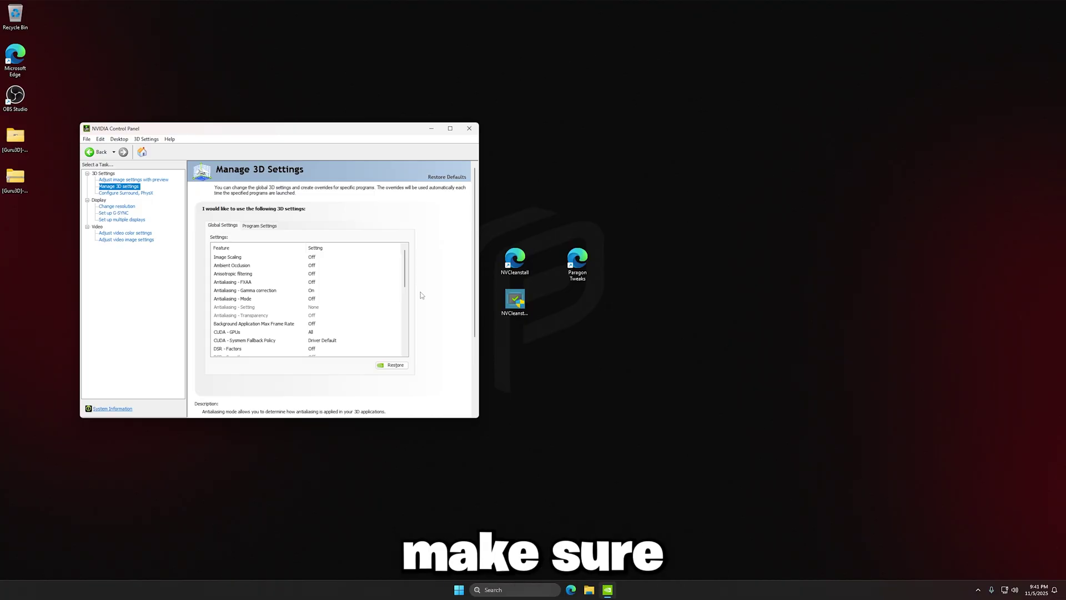
{"action": "left_click", "coordinate": [312, 290]}
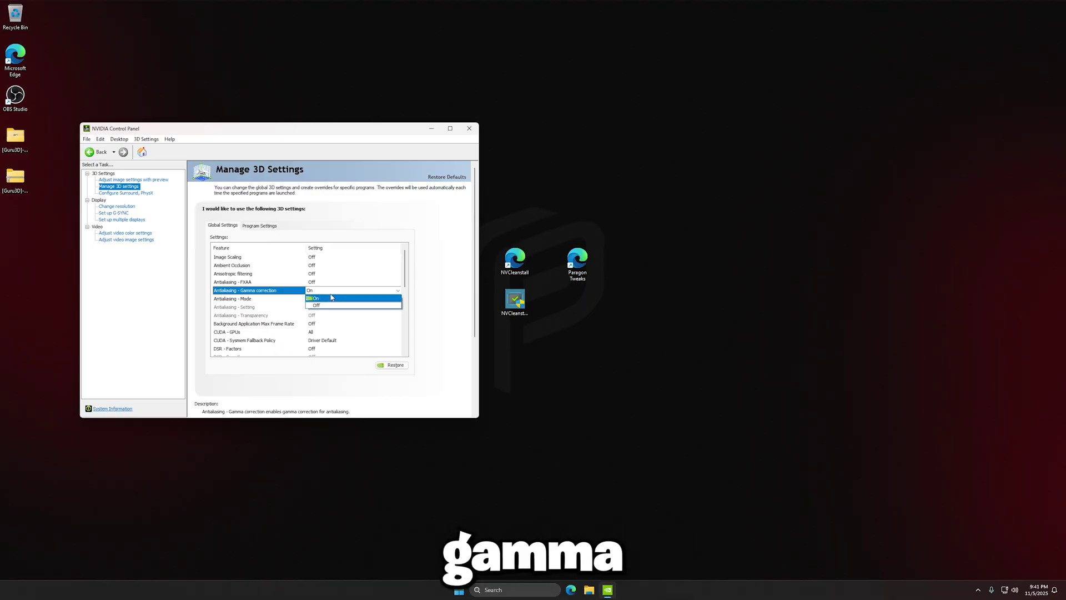
{"action": "left_click", "coordinate": [314, 298]}
{"action": "scroll", "coordinate": [261, 284], "scroll_direction": "down", "scroll_amount": 4}
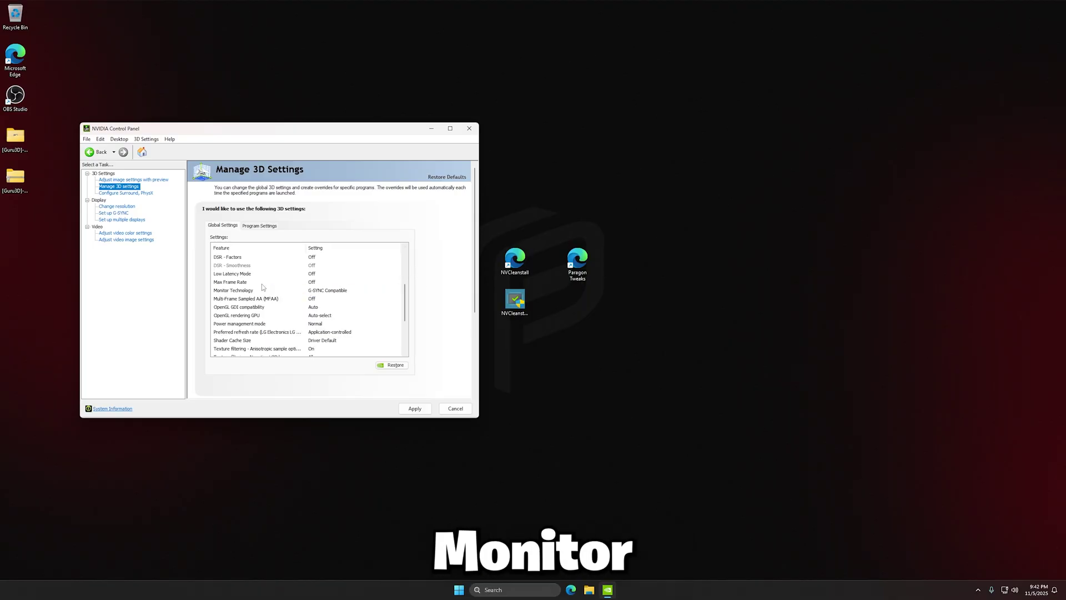
{"action": "left_click", "coordinate": [327, 289]}
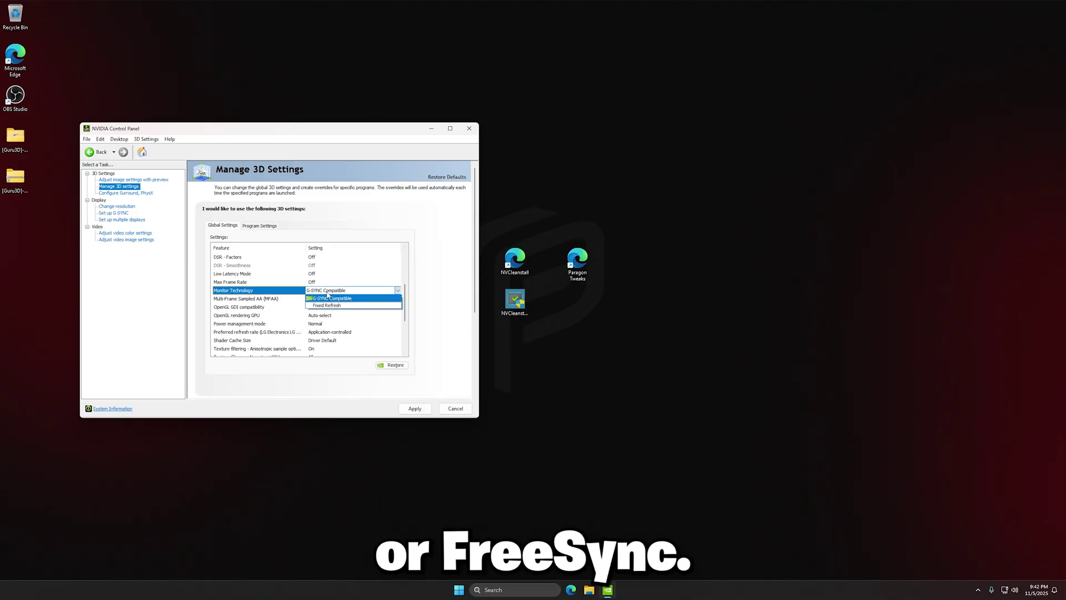
{"action": "left_click", "coordinate": [346, 309]}
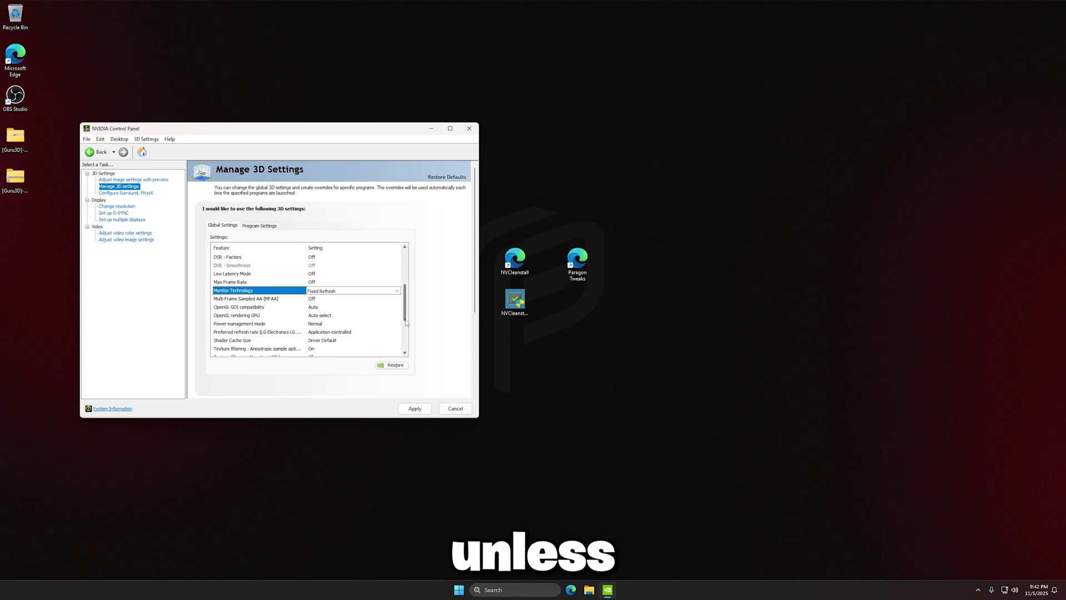
{"action": "scroll", "coordinate": [359, 306], "scroll_direction": "down", "scroll_amount": 1}
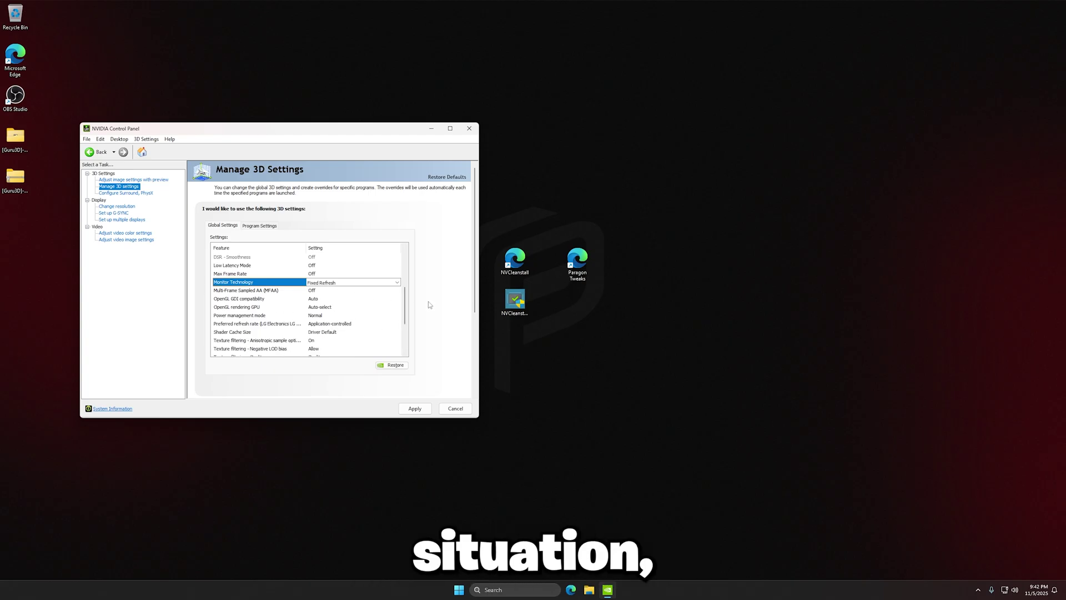
{"action": "left_click", "coordinate": [337, 307]}
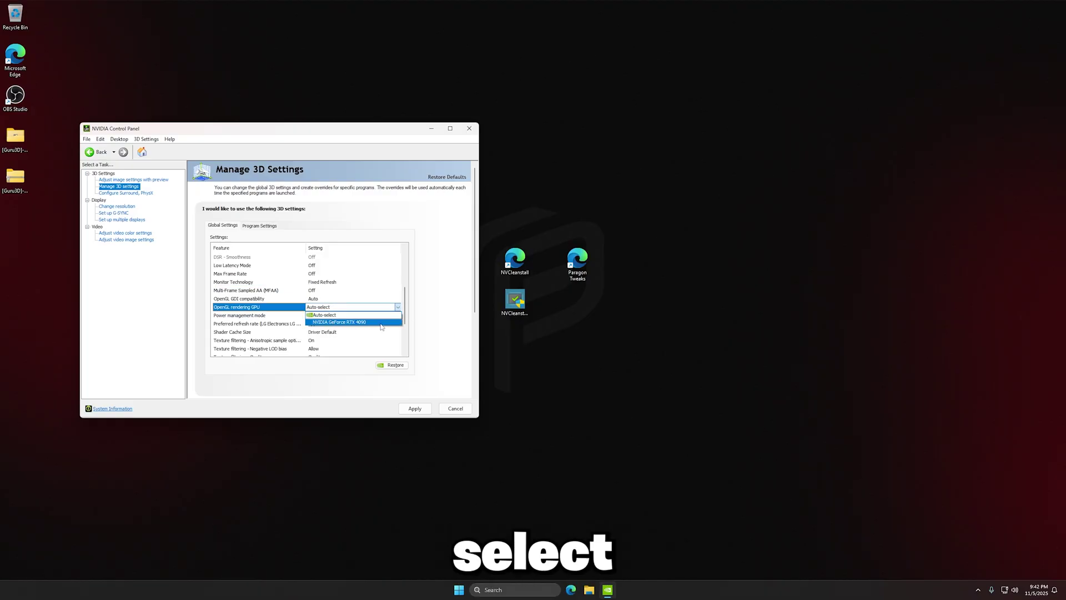
{"action": "left_click", "coordinate": [383, 323]}
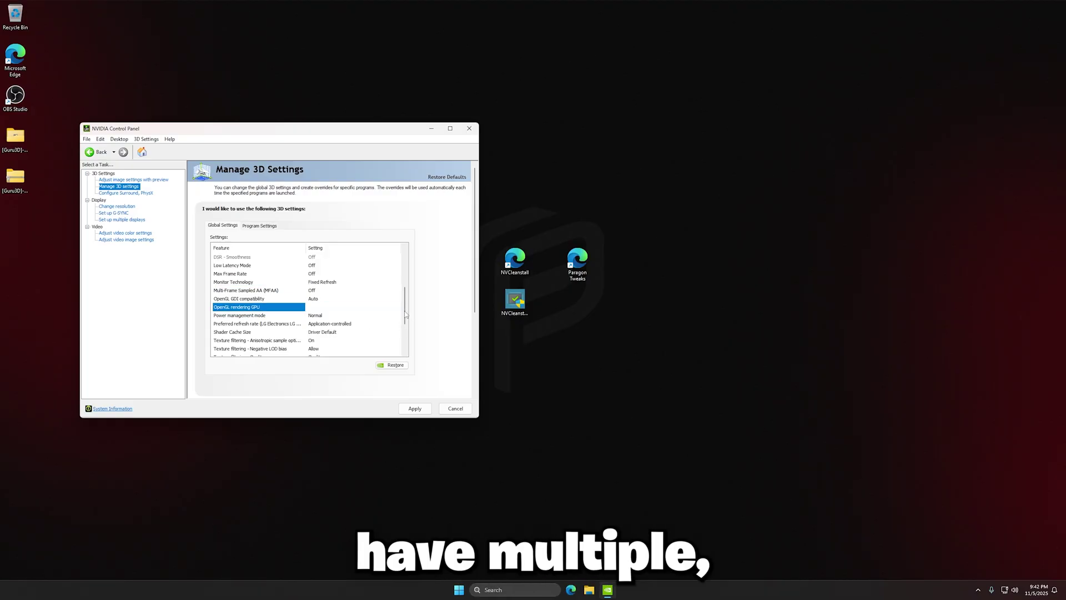
{"action": "scroll", "coordinate": [405, 313], "scroll_direction": "down", "scroll_amount": 1}
- Set maximum-performance power, highest refresh rate, high-performance texture filtering and V-sync off, then apply
{"action": "left_click", "coordinate": [351, 299]}
{"action": "left_click", "coordinate": [350, 298]}
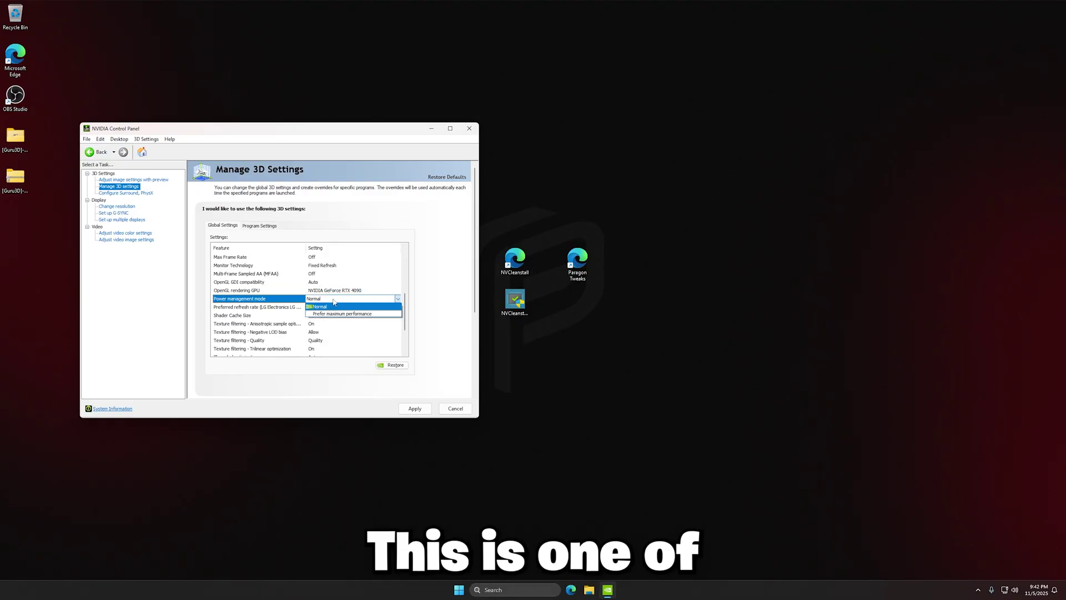
{"action": "left_click", "coordinate": [367, 315]}
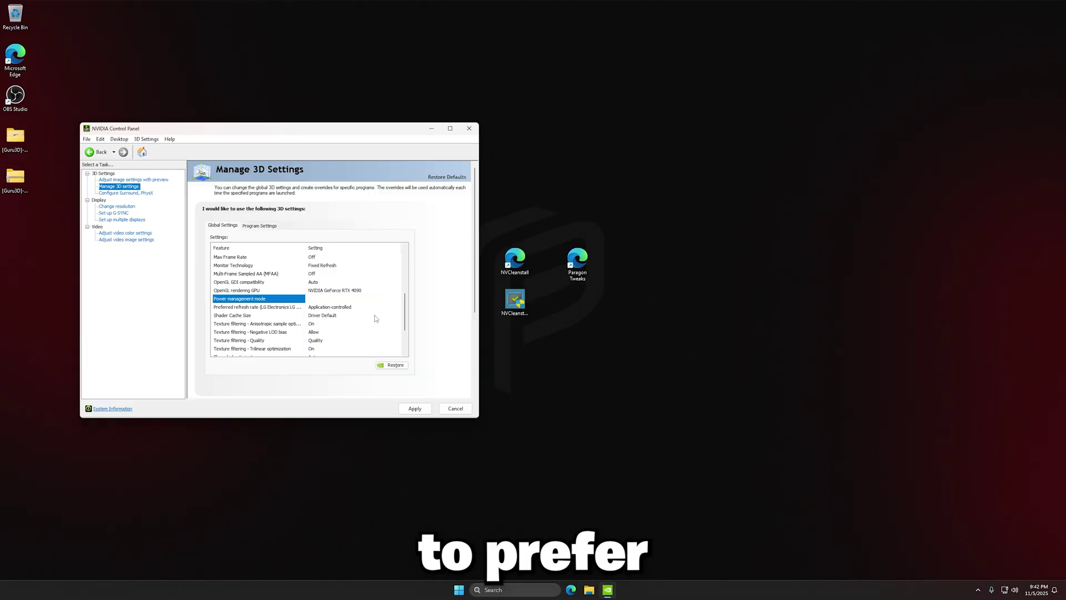
{"action": "scroll", "coordinate": [317, 310], "scroll_direction": "down", "scroll_amount": 2}
{"action": "scroll", "coordinate": [304, 308], "scroll_direction": "up", "scroll_amount": 1}
{"action": "left_click", "coordinate": [350, 291]}
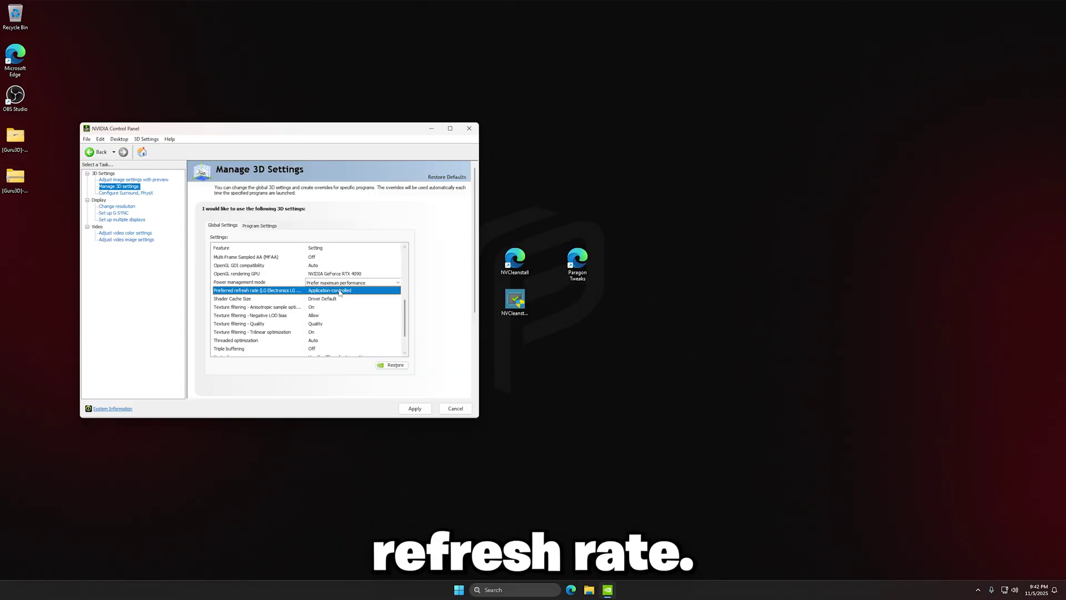
{"action": "left_click", "coordinate": [333, 303]}
{"action": "scroll", "coordinate": [405, 308], "scroll_direction": "up", "scroll_amount": 2}
{"action": "scroll", "coordinate": [405, 308], "scroll_direction": "down", "scroll_amount": 3}
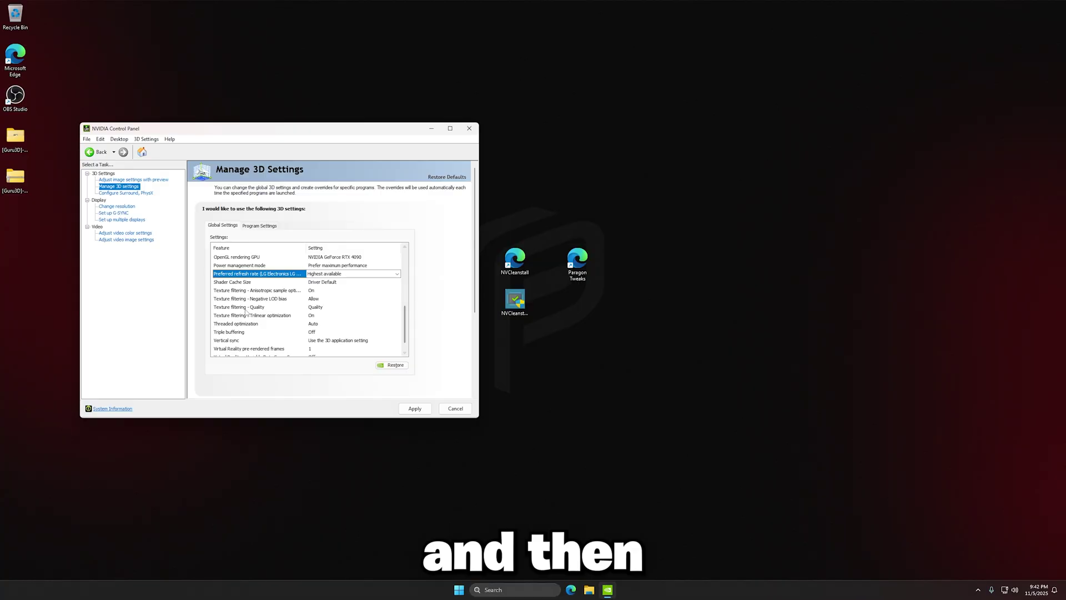
{"action": "left_click", "coordinate": [331, 309]}
{"action": "left_click", "coordinate": [330, 309]}
{"action": "left_click", "coordinate": [351, 336]}
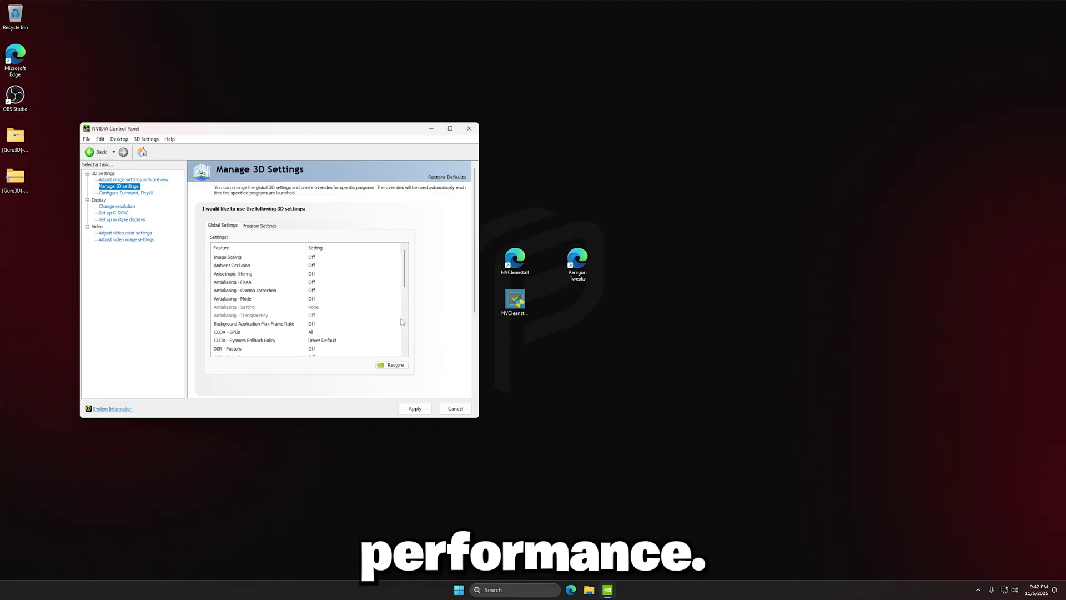
{"action": "scroll", "coordinate": [261, 328], "scroll_direction": "down", "scroll_amount": 1}
{"action": "left_click", "coordinate": [319, 325]}
{"action": "left_click", "coordinate": [319, 324]}
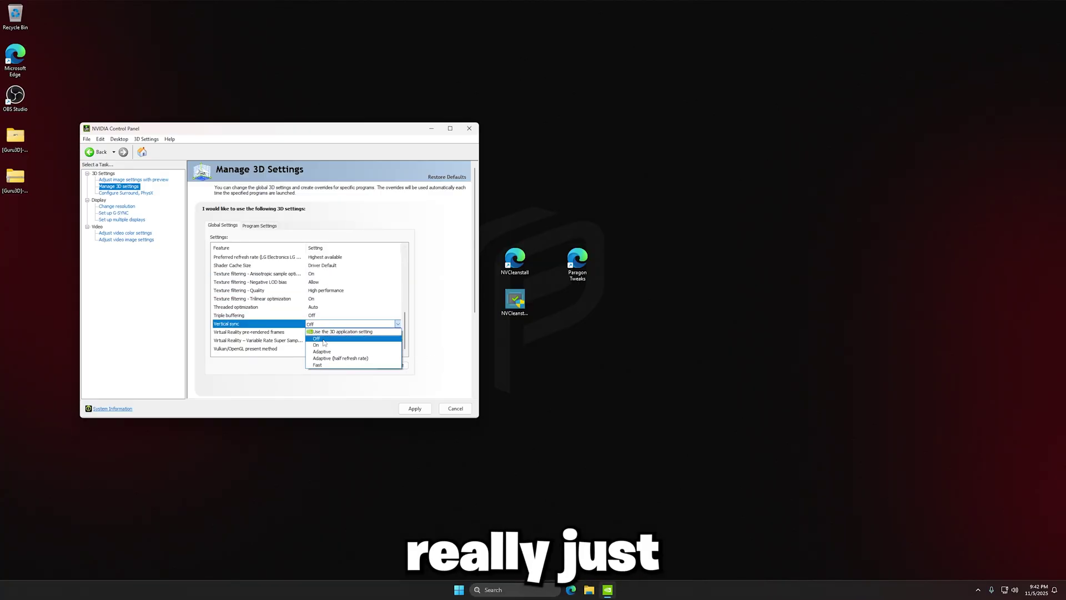
{"action": "left_click", "coordinate": [316, 344]}
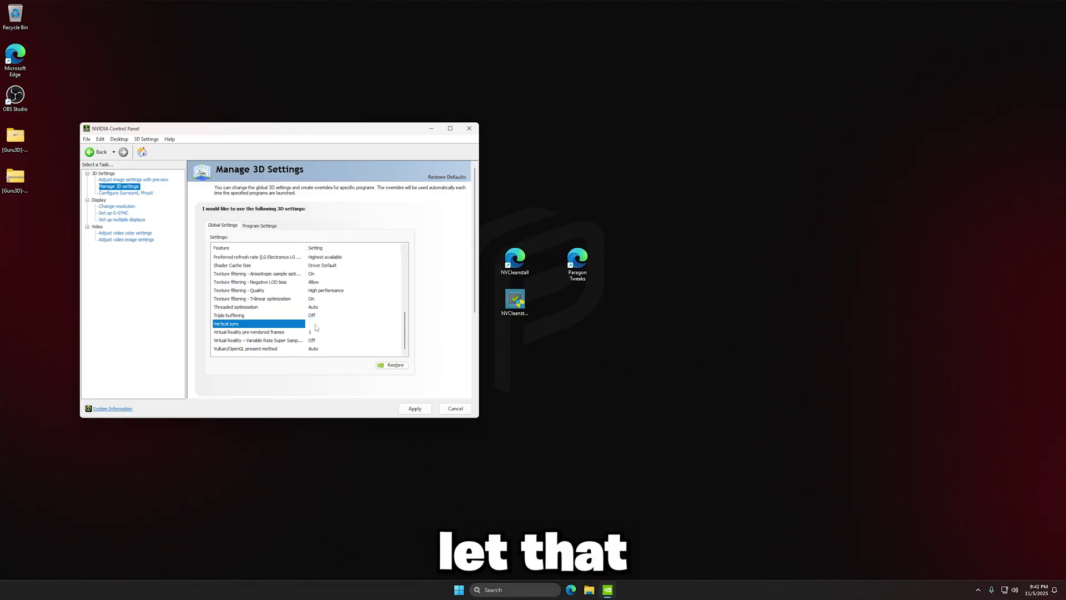
{"action": "left_click", "coordinate": [409, 410]}
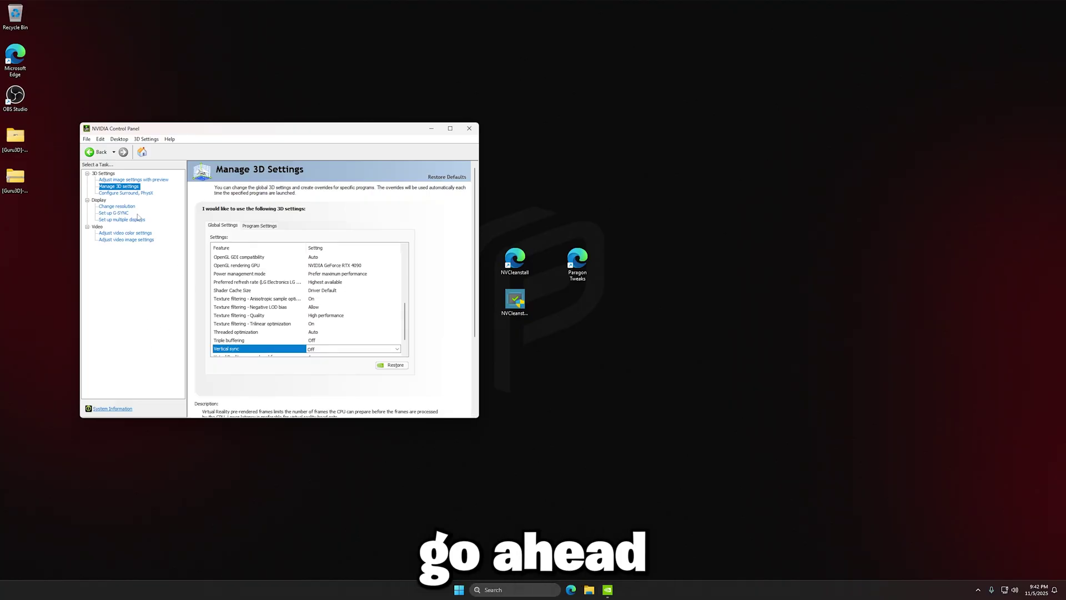
- Set one display to 1920 x 1080 at 120Hz
{"action": "left_click", "coordinate": [116, 205]}
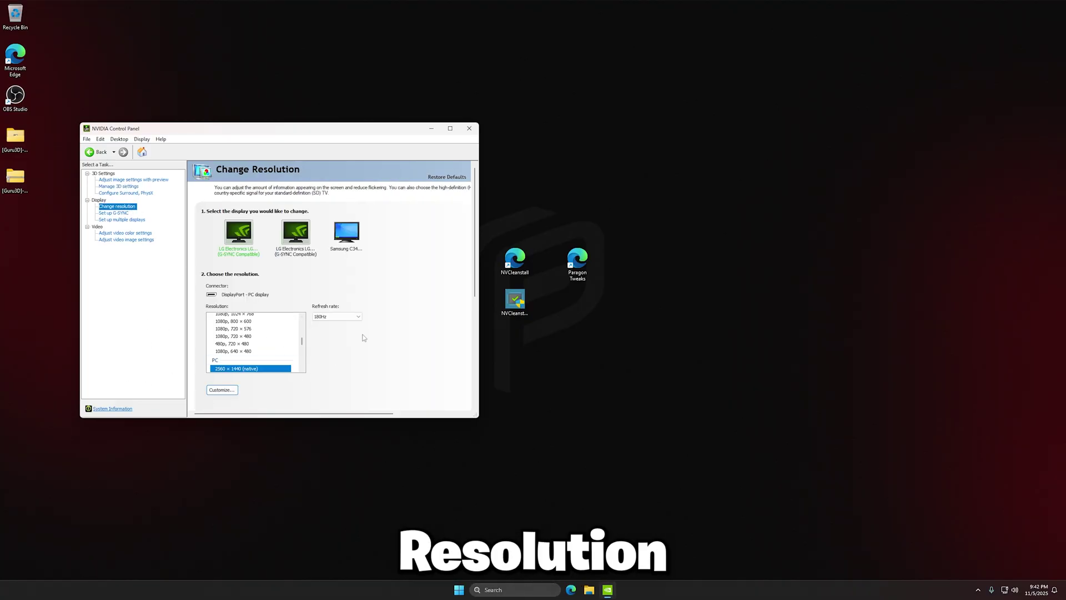
{"action": "left_click", "coordinate": [350, 316]}
{"action": "left_click", "coordinate": [320, 335]}
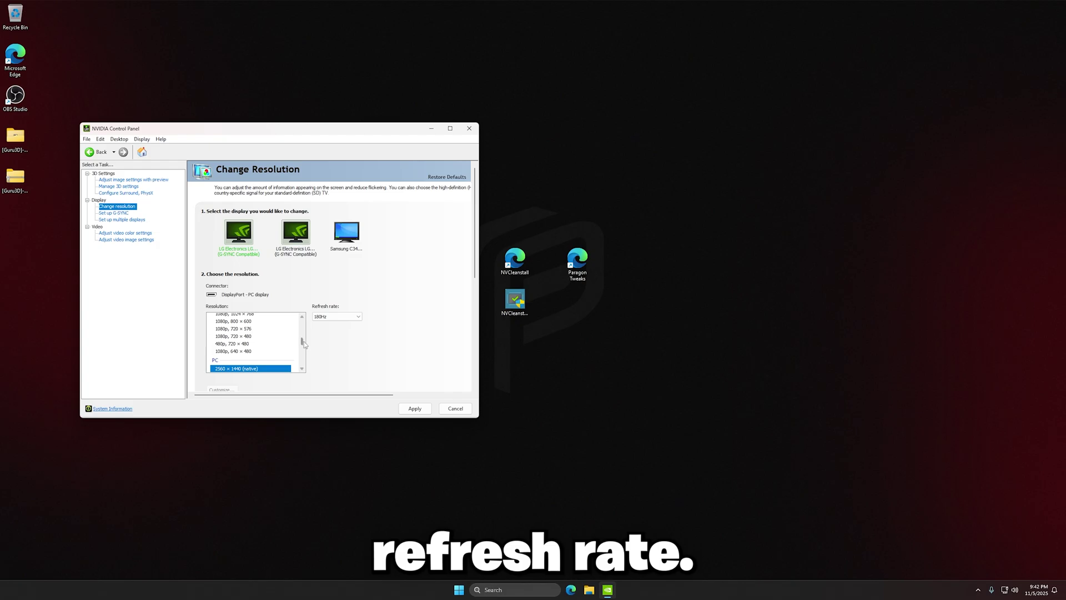
{"action": "scroll", "coordinate": [254, 331], "scroll_direction": "up", "scroll_amount": 5}
{"action": "left_click", "coordinate": [237, 324]}
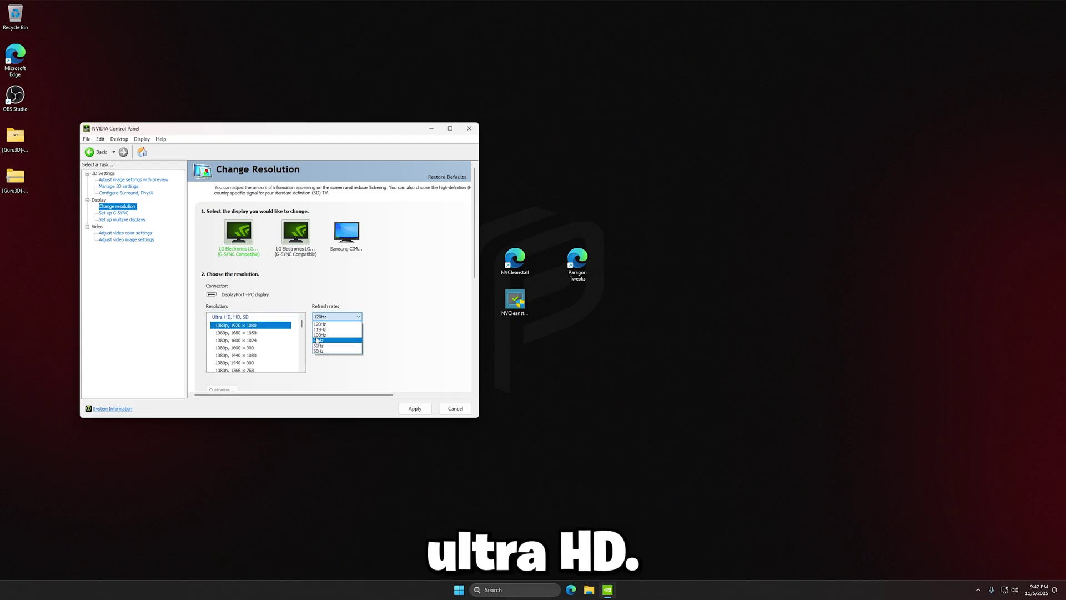
{"action": "left_click", "coordinate": [323, 323]}
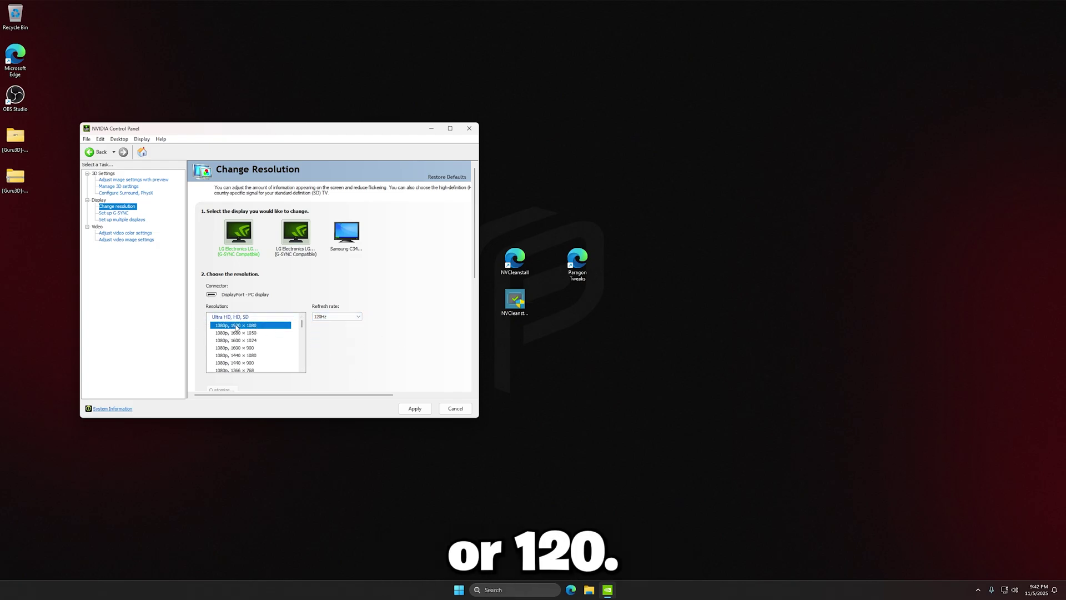
{"action": "scroll", "coordinate": [237, 326], "scroll_direction": "down", "scroll_amount": 5}
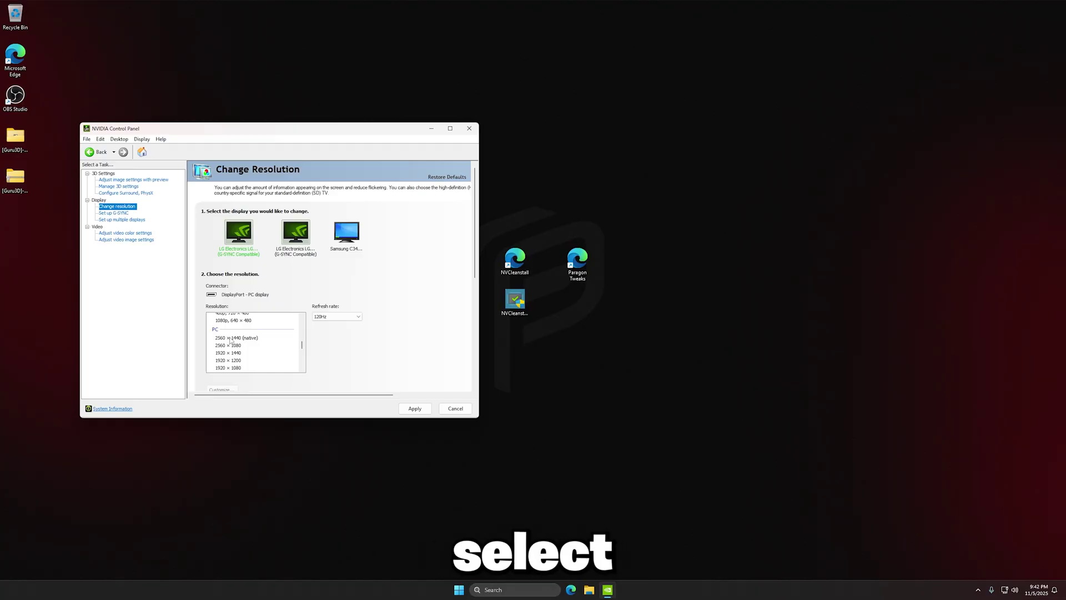
- Set the other display to 2560 x 1440 at 180Hz with NVIDIA color settings and Full range
{"action": "left_click", "coordinate": [230, 337]}
{"action": "left_click", "coordinate": [337, 316]}
{"action": "scroll", "coordinate": [410, 341], "scroll_direction": "down", "scroll_amount": 3}
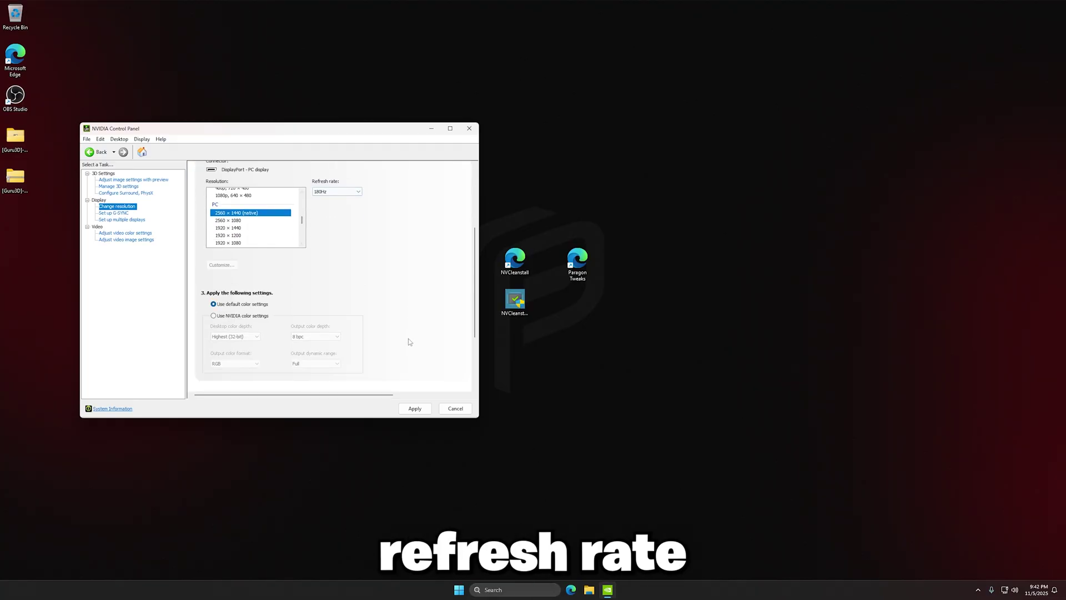
{"action": "left_click", "coordinate": [213, 316]}
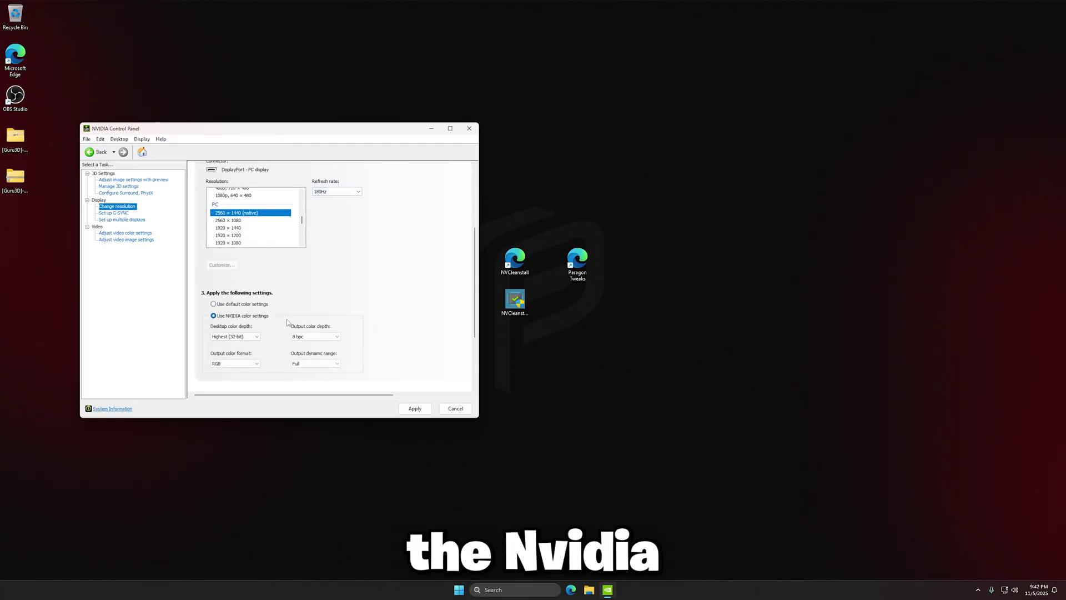
{"action": "left_click", "coordinate": [336, 363]}
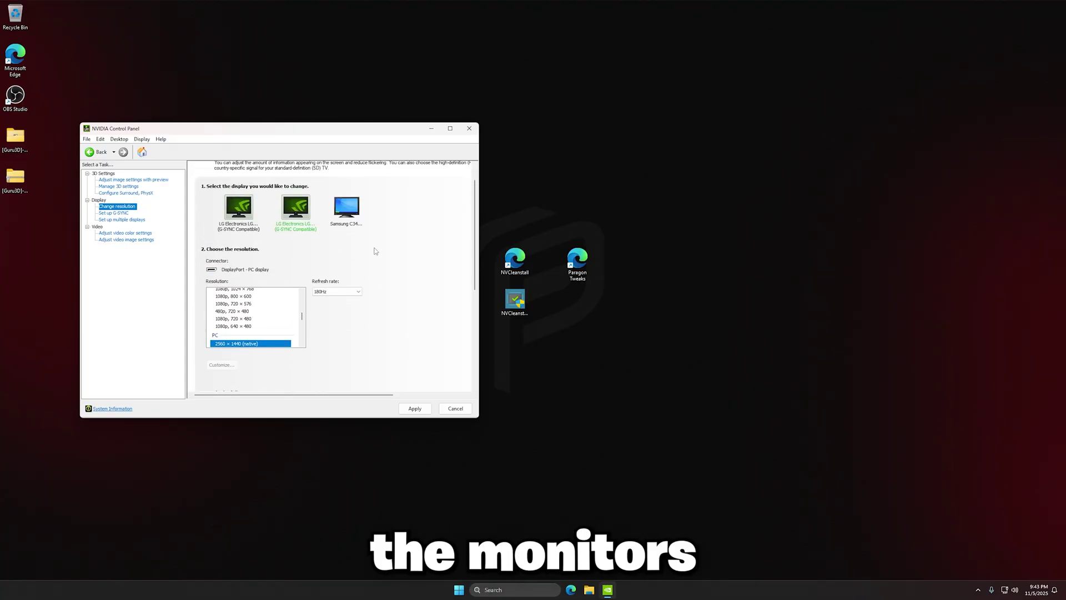
- Apply display colors, then set video color to NVIDIA settings with Full (0-255) range
{"action": "left_click", "coordinate": [414, 408]}
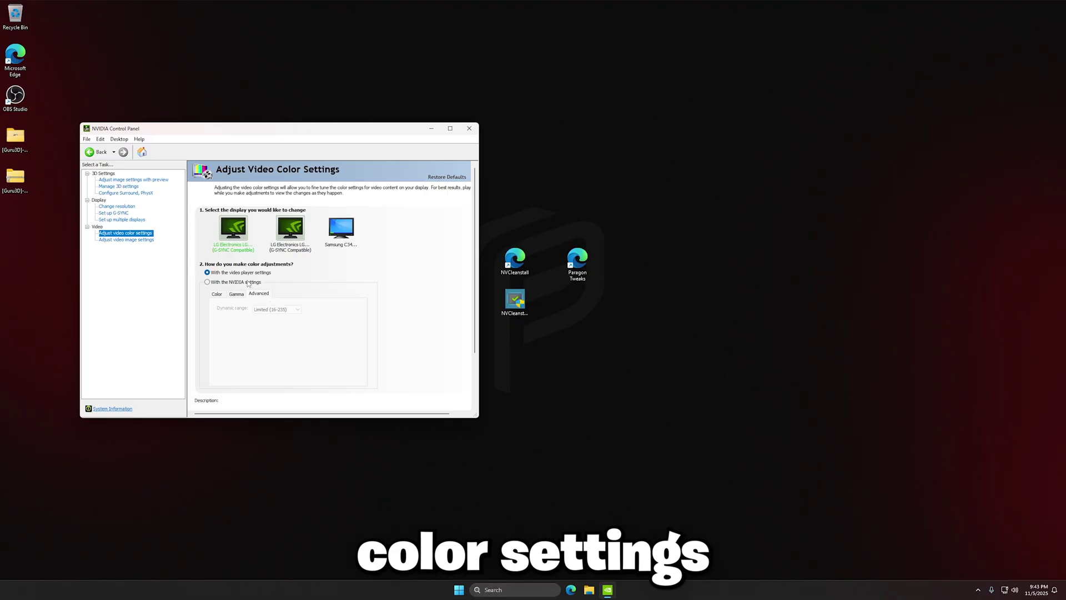
{"action": "left_click", "coordinate": [258, 317]}
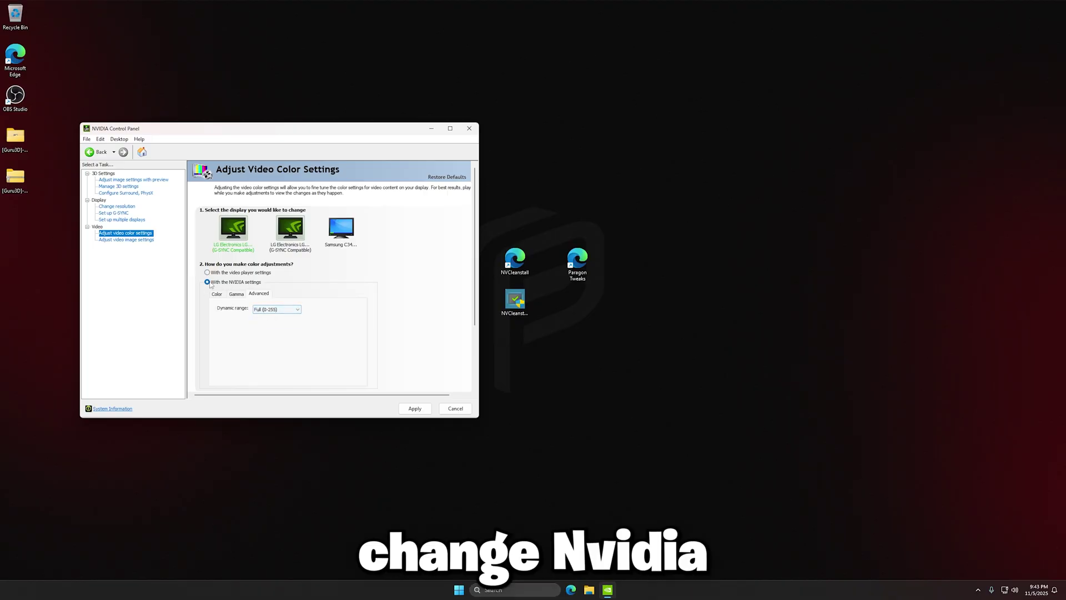
{"action": "left_click", "coordinate": [261, 284]}
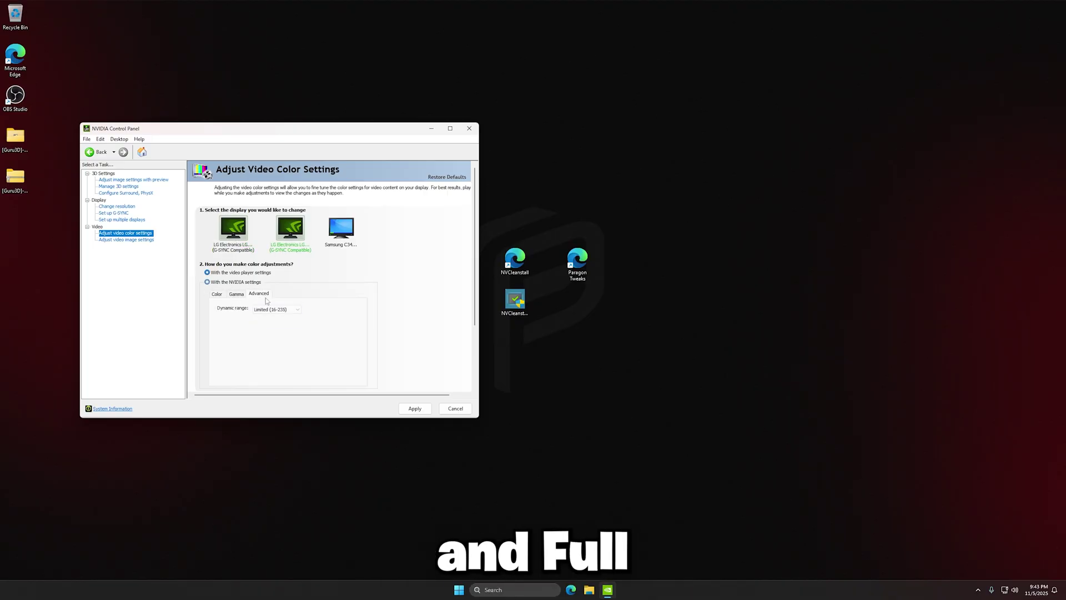
{"action": "left_click", "coordinate": [268, 310]}
{"action": "left_click", "coordinate": [266, 309]}
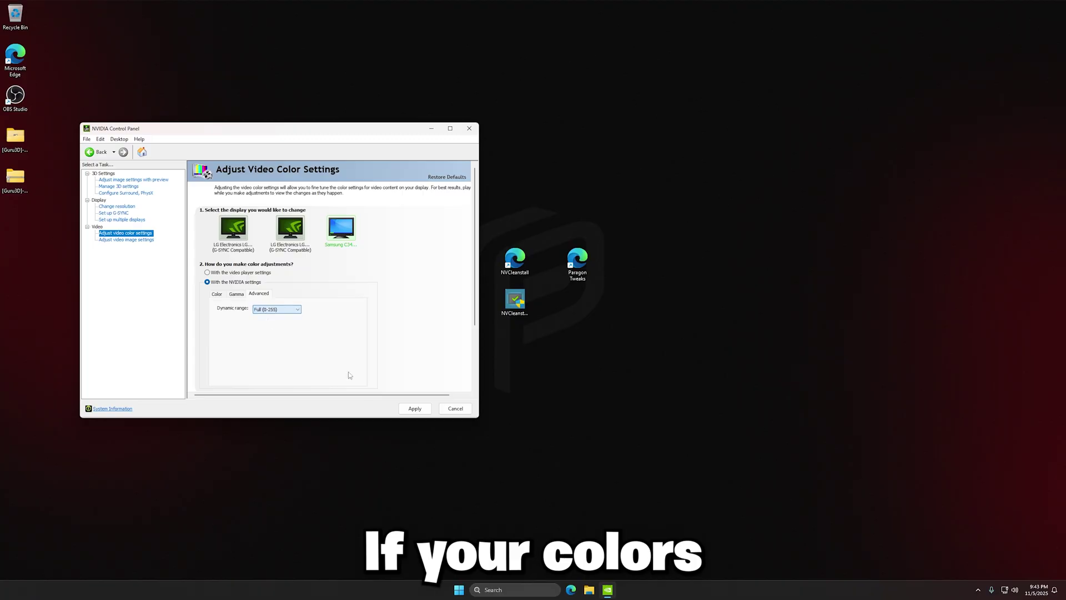
{"action": "left_click", "coordinate": [415, 408]}
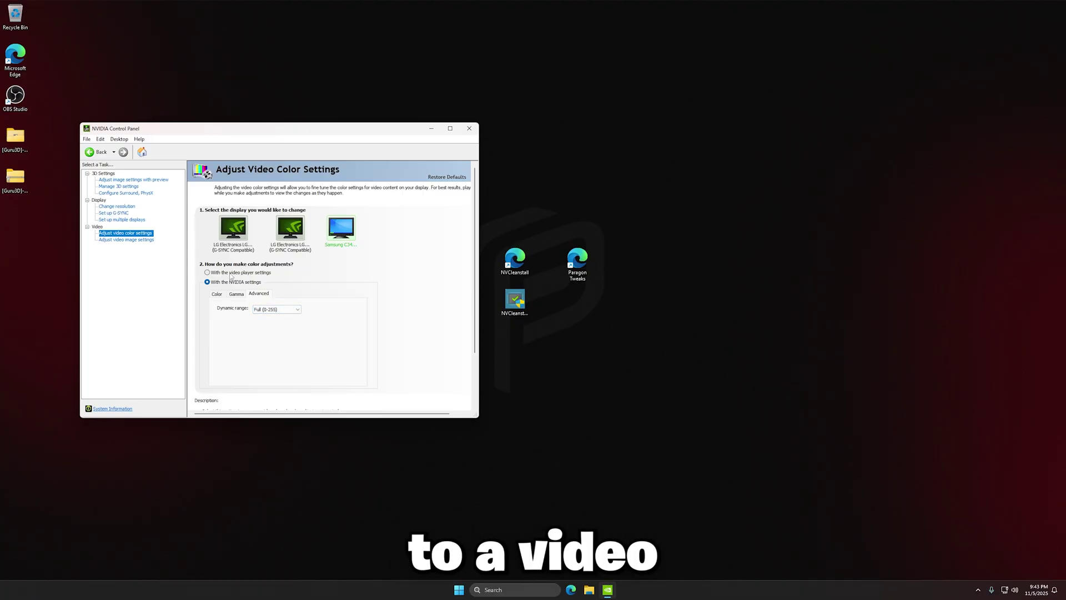
{"action": "left_click", "coordinate": [117, 206]}
{"action": "scroll", "coordinate": [375, 368], "scroll_direction": "down", "scroll_amount": 3}
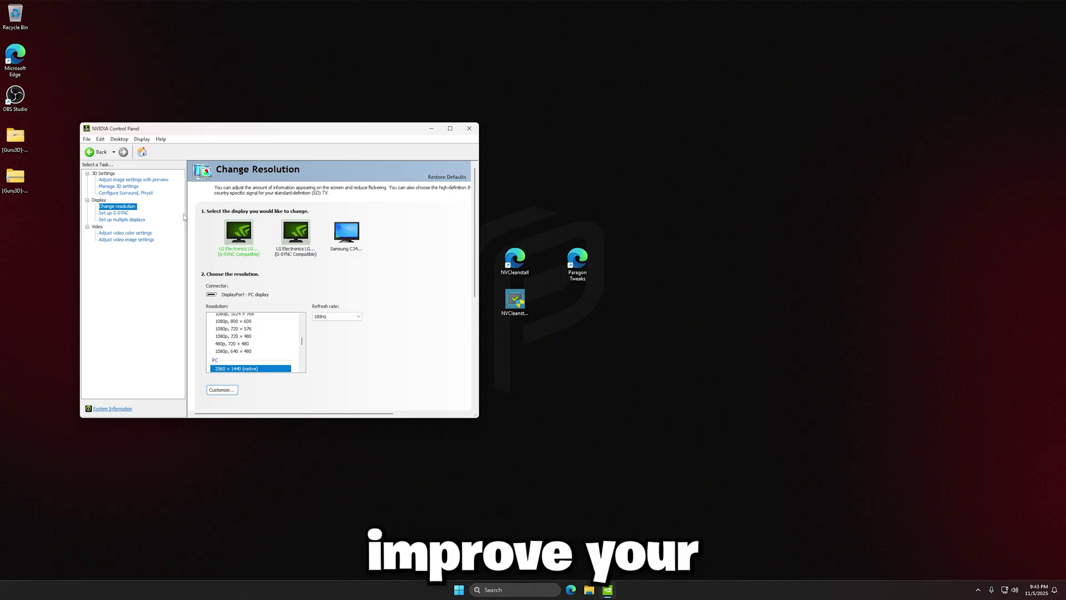
- Close the NVIDIA Control Panel with Alt+F4
{"action": "key", "text": "alt+F4"}
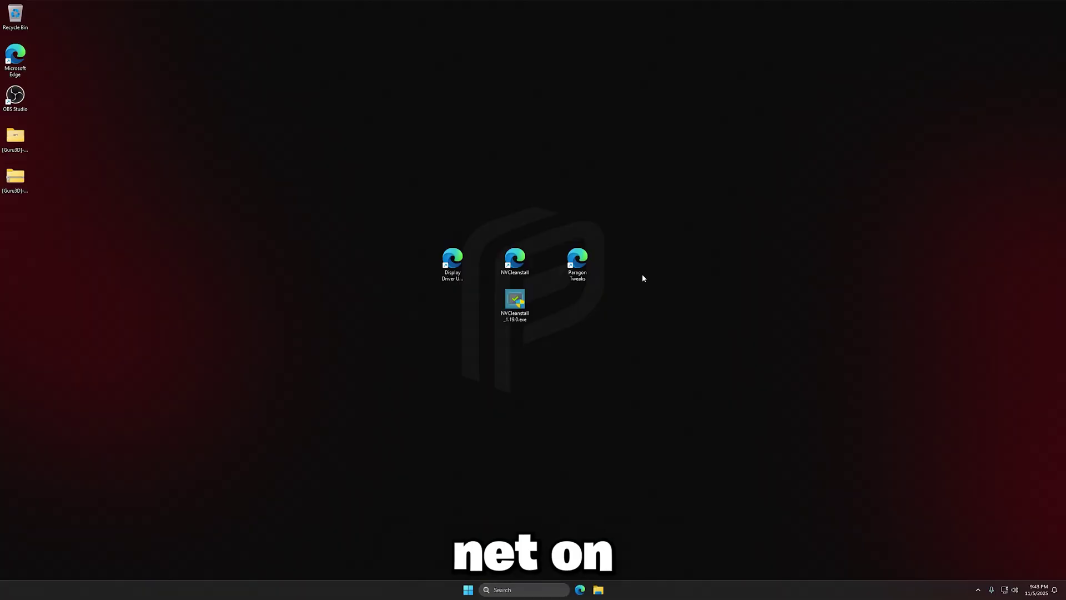
- Download Performance V4 and Fortnite Settings from the Paragon Tweaks site
{"action": "double_click", "coordinate": [577, 265]}
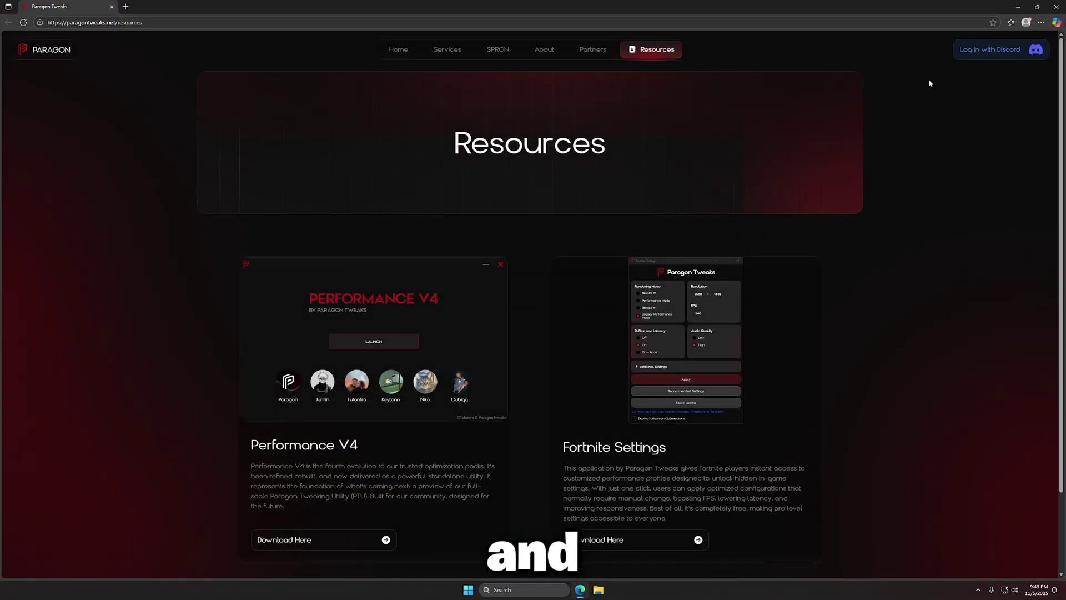
{"action": "scroll", "coordinate": [333, 375], "scroll_direction": "down", "scroll_amount": 2}
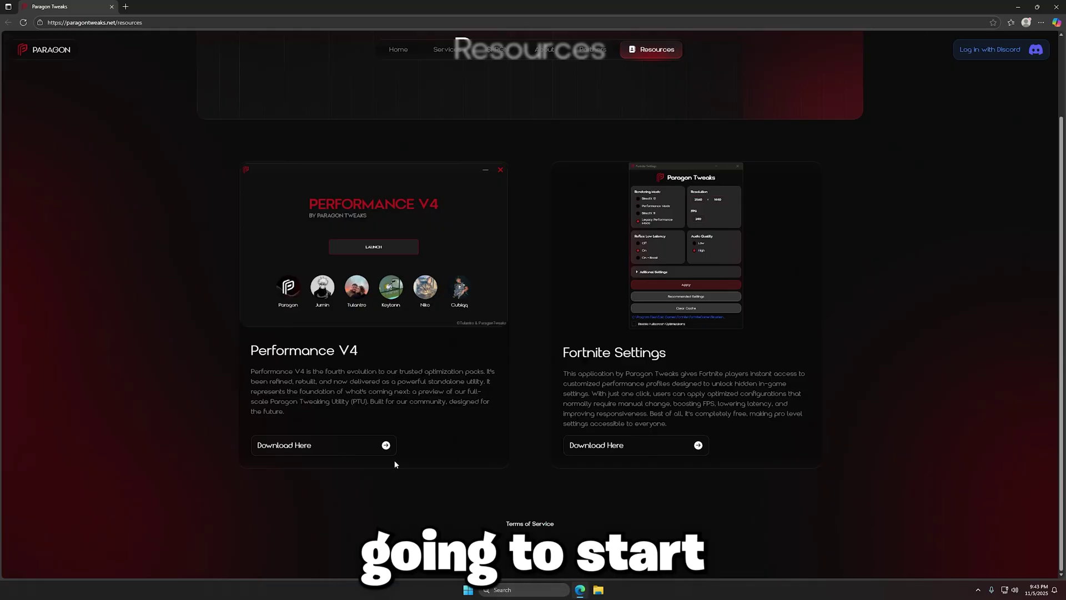
{"action": "left_click", "coordinate": [386, 446]}
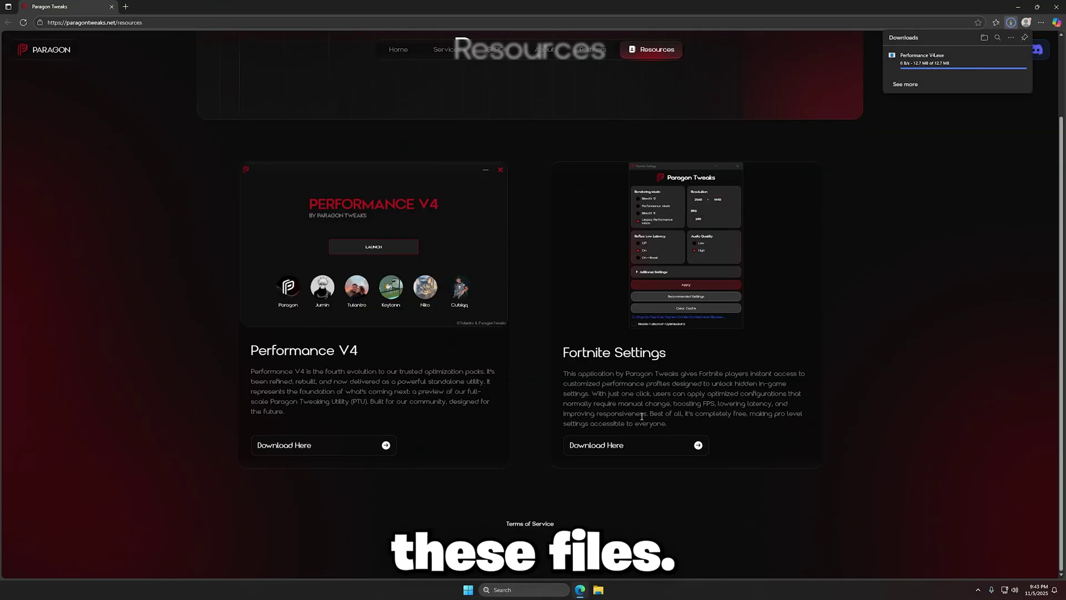
{"action": "left_click", "coordinate": [661, 446]}
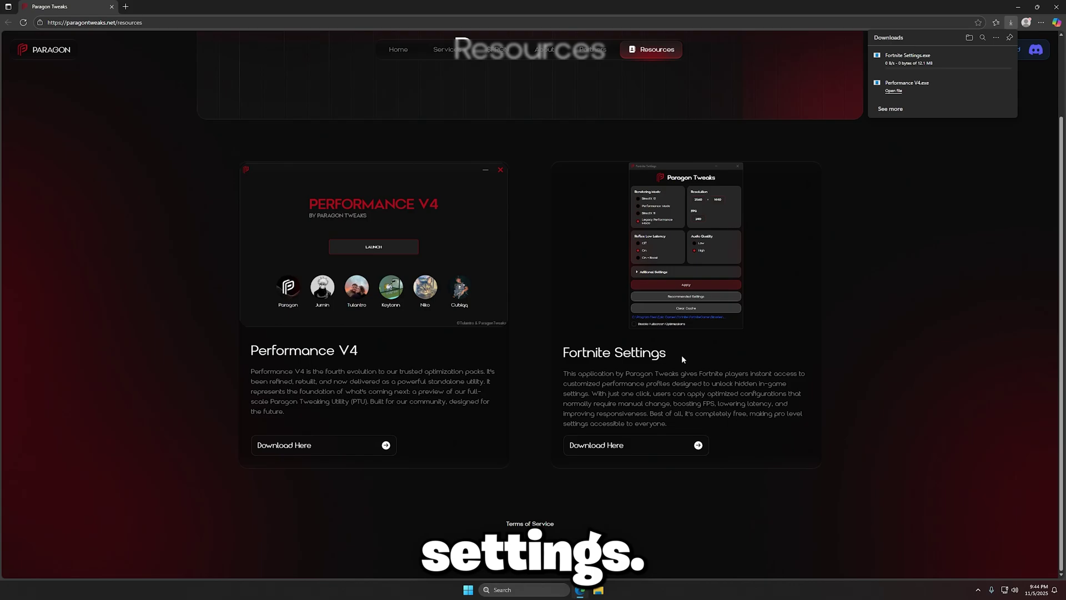
- Keep the flagged Fortnite Settings.exe anyway and show the downloads in their folder
{"action": "left_click", "coordinate": [995, 37]}
{"action": "left_click", "coordinate": [933, 50]}
{"action": "left_click", "coordinate": [442, 112]}
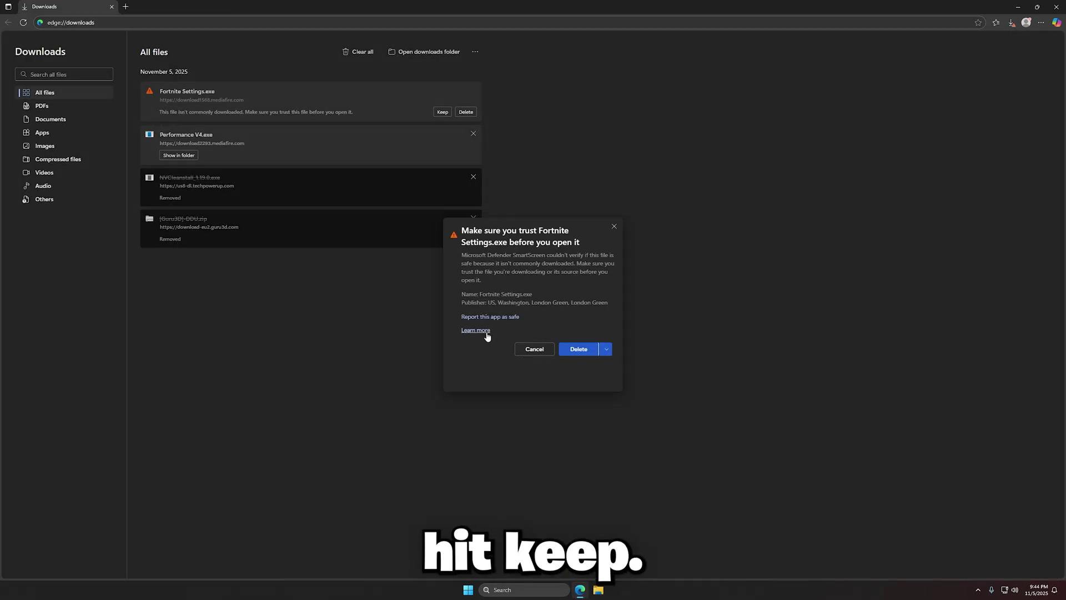
{"action": "left_click", "coordinate": [605, 349]}
{"action": "left_click", "coordinate": [573, 363]}
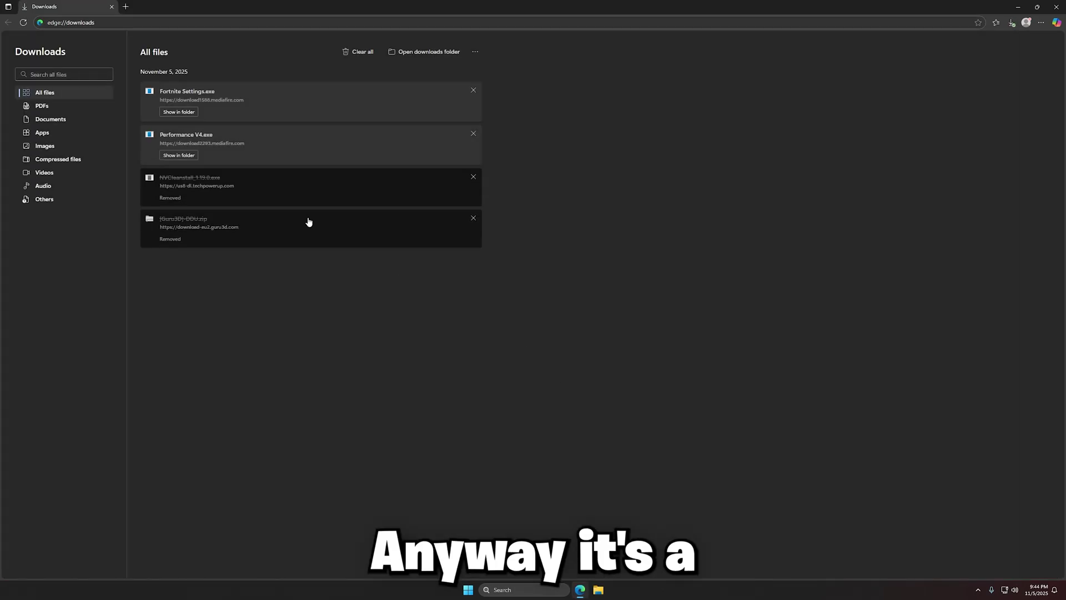
{"action": "left_click", "coordinate": [184, 112]}
{"action": "left_click", "coordinate": [1058, 8]}
- Move Fortnite Settings.exe and Performance V4.exe from Downloads onto the desktop
{"action": "left_click", "coordinate": [765, 326]}
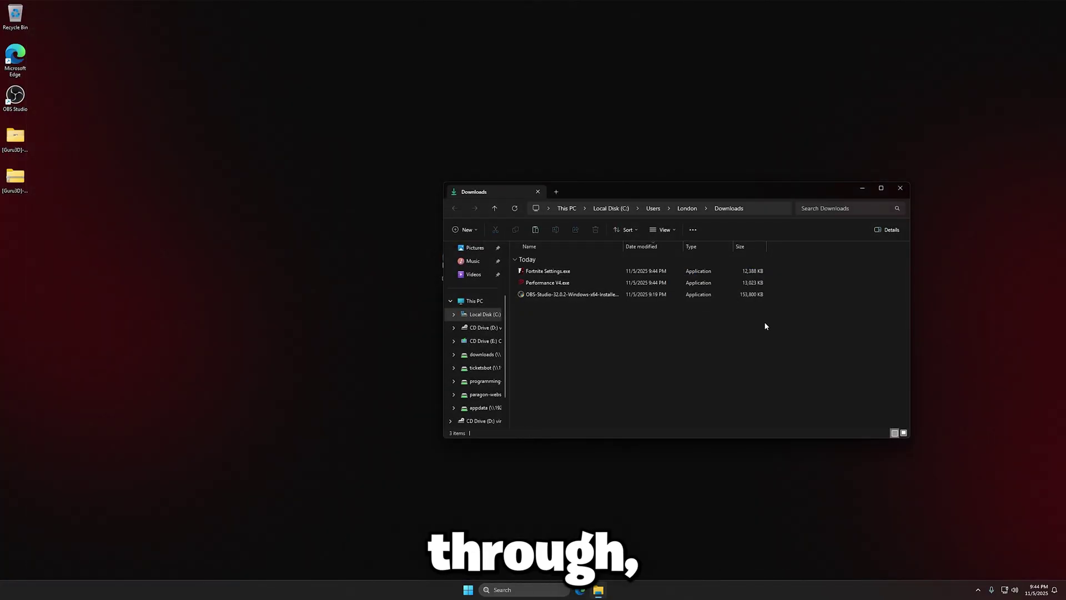
{"action": "left_click", "coordinate": [741, 282]}
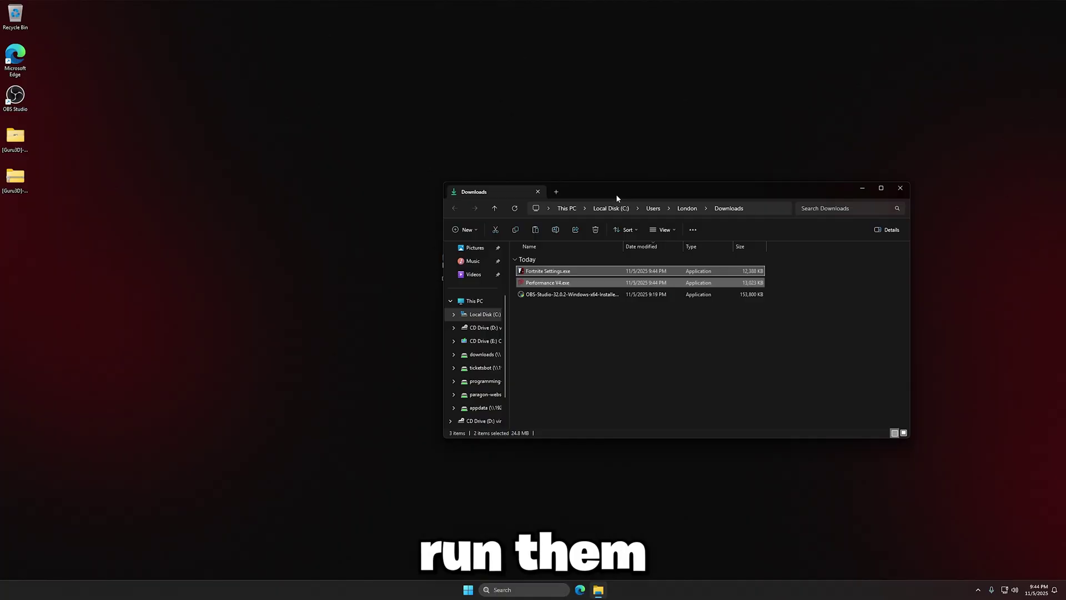
{"action": "left_click_drag", "start_coordinate": [615, 194], "coordinate": [212, 188]}
{"action": "left_click_drag", "start_coordinate": [286, 264], "coordinate": [608, 349]}
{"action": "left_click", "coordinate": [494, 179]}
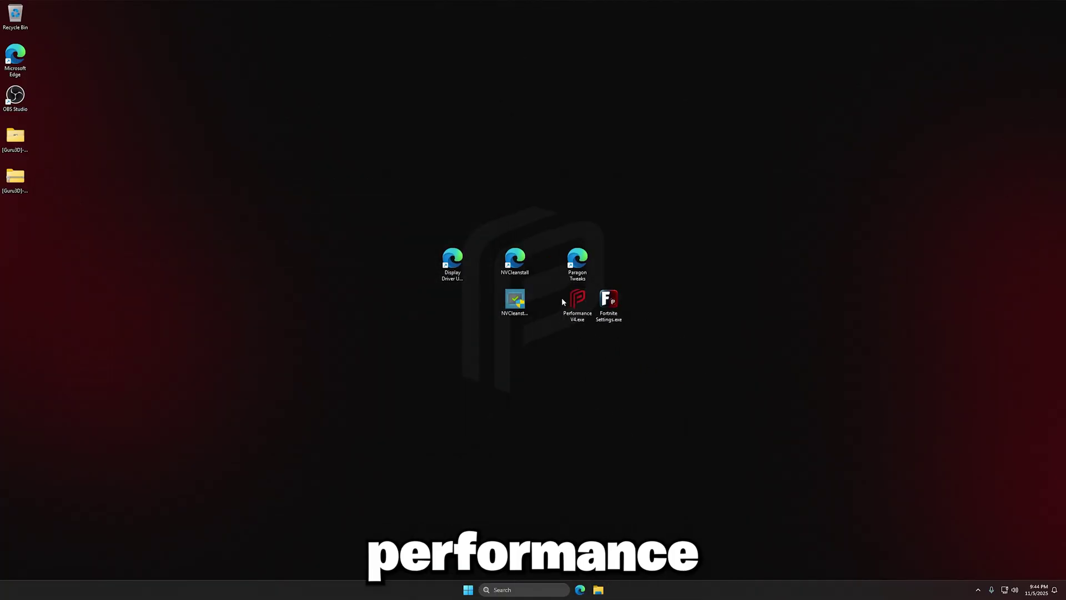
- Run Performance V4.exe as administrator from the desktop
{"action": "right_click", "coordinate": [571, 300]}
{"action": "left_click", "coordinate": [571, 298]}
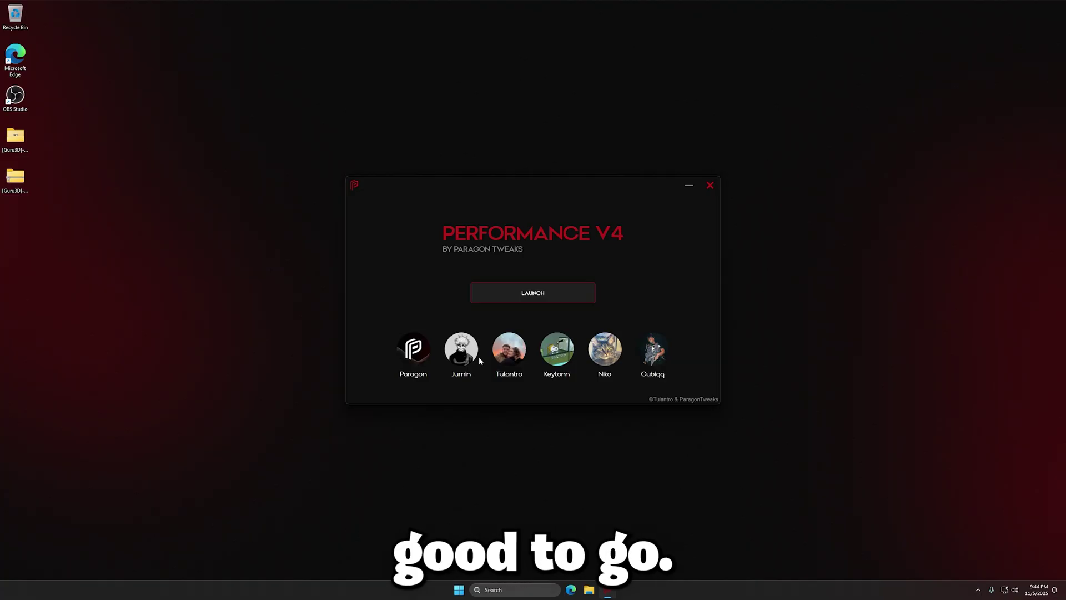
- Launch Performance V4, create a restore point, and run the Windows safety checks
{"action": "left_click", "coordinate": [511, 300]}
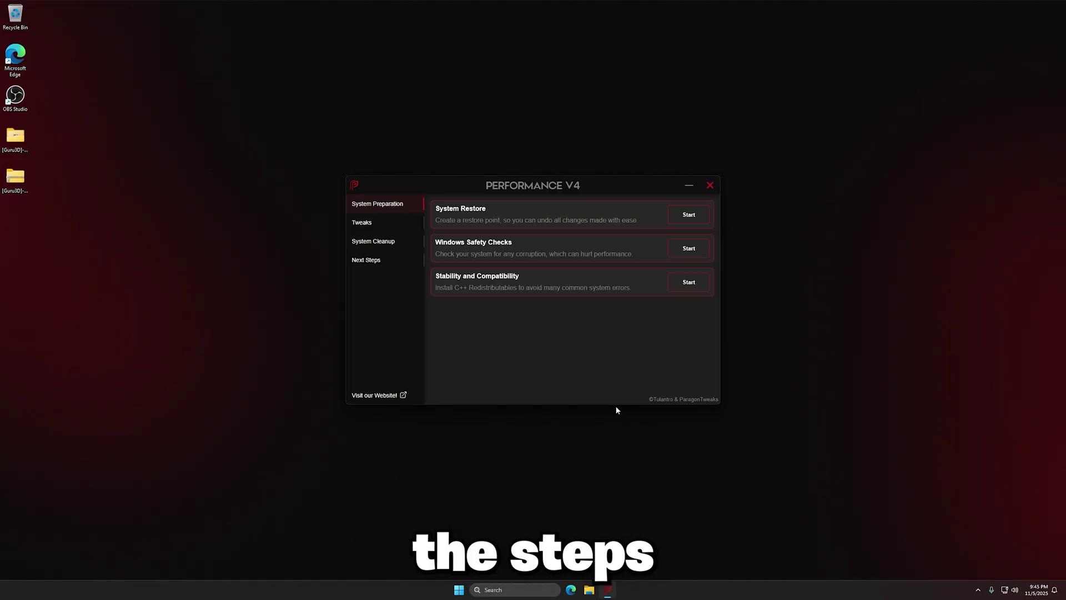
{"action": "left_click", "coordinate": [688, 216]}
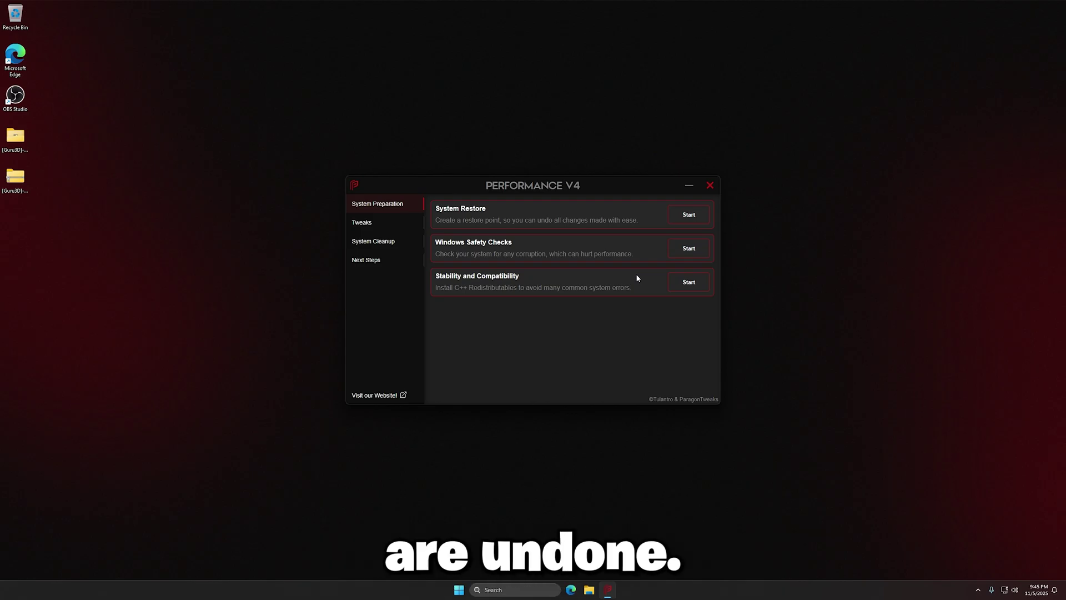
{"action": "left_click", "coordinate": [689, 248]}
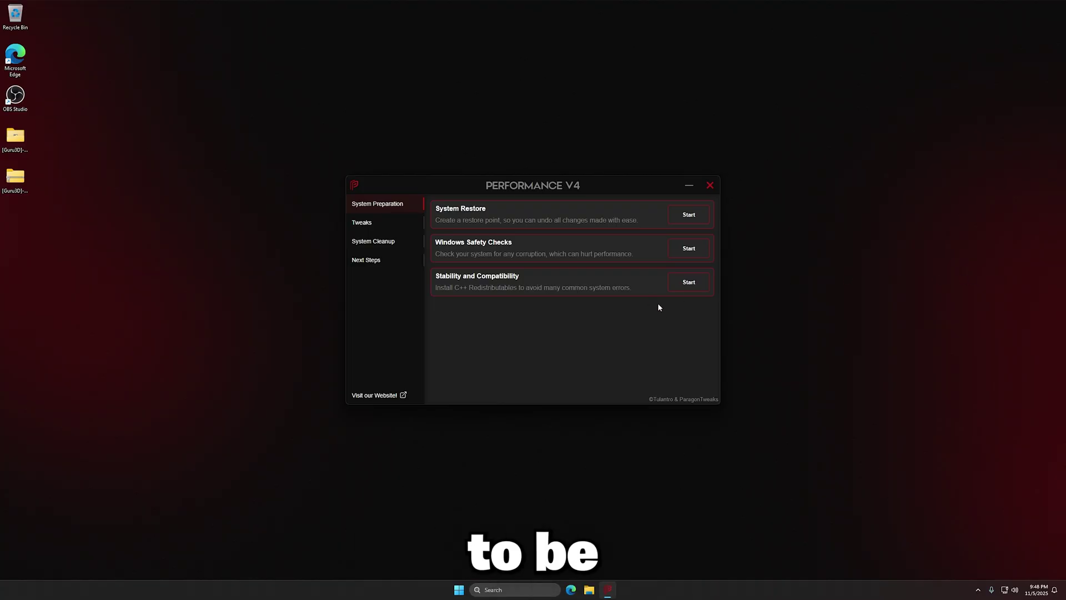
- Install the Visual C++ redistributables from the Stability and Compatibility row
{"action": "left_click", "coordinate": [690, 286]}
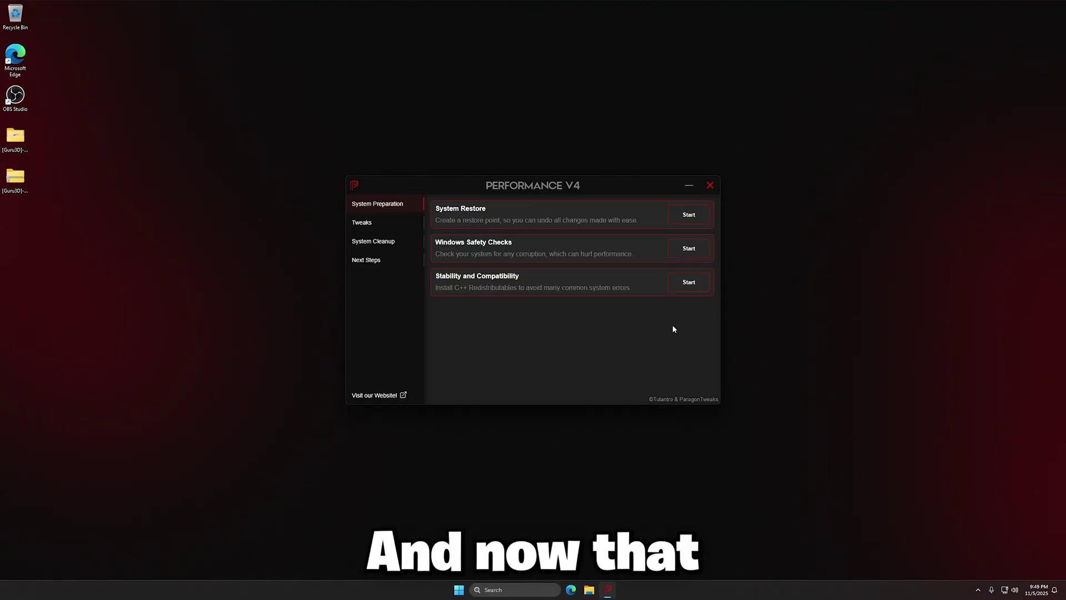
- Apply the Custom Power Plan and Frame Rate Optimizations tweaks from the Tweaks list
{"action": "left_click", "coordinate": [391, 222]}
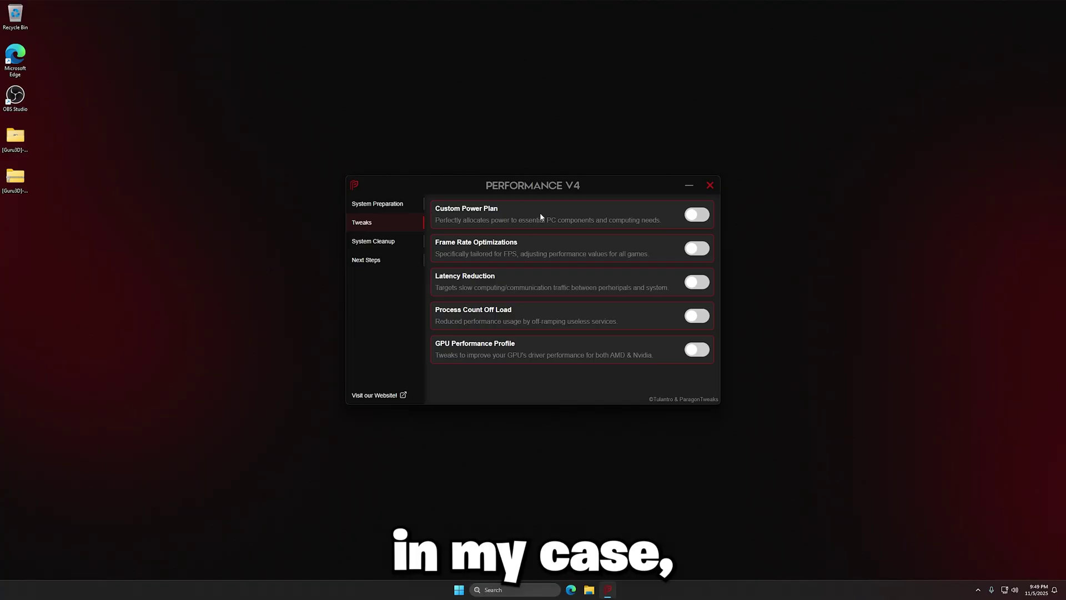
{"action": "left_click", "coordinate": [692, 214]}
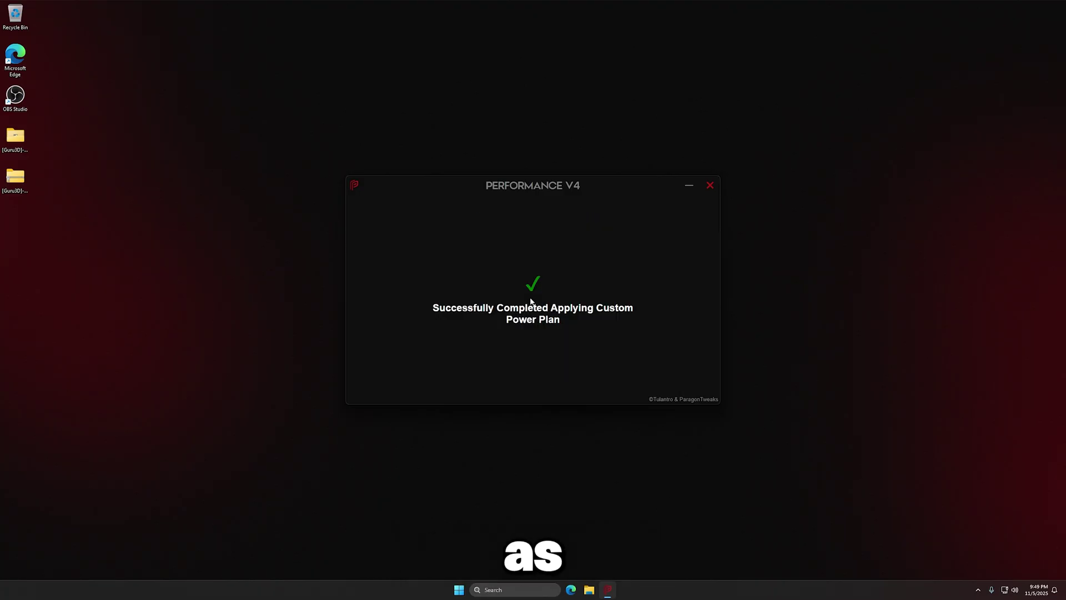
{"action": "left_click", "coordinate": [691, 247]}
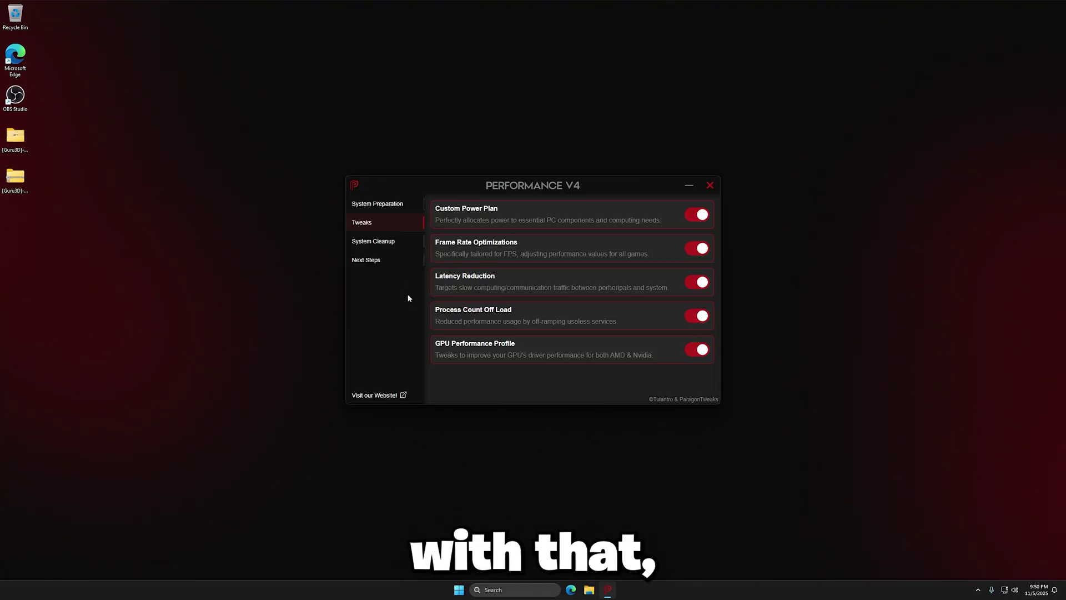
- Remove ghost devices, run disk cleanup, clear temporary files, then close Performance V4
{"action": "left_click", "coordinate": [388, 244]}
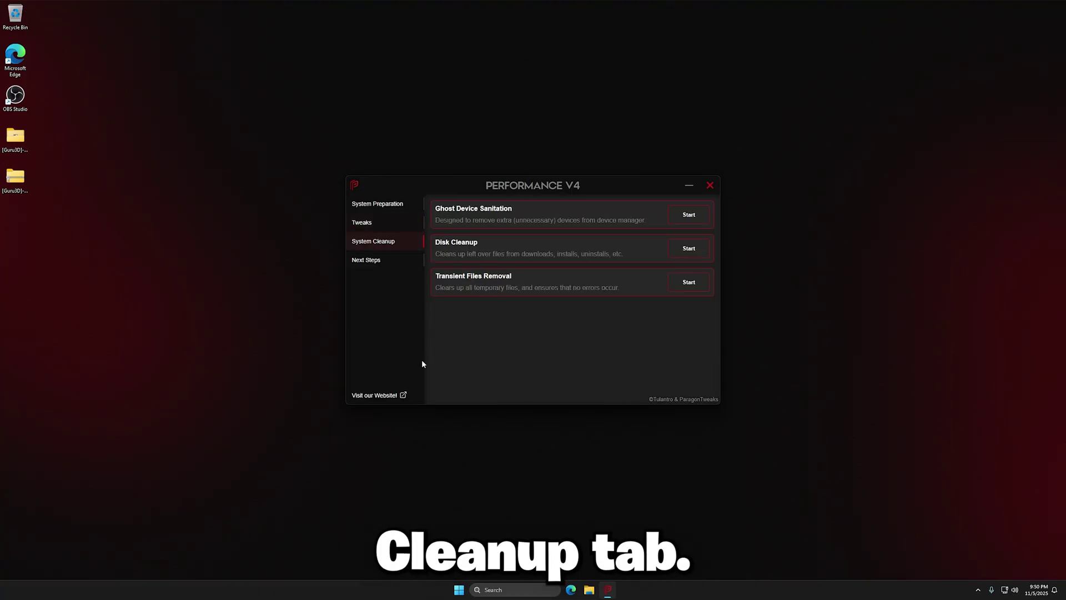
{"action": "left_click", "coordinate": [705, 215]}
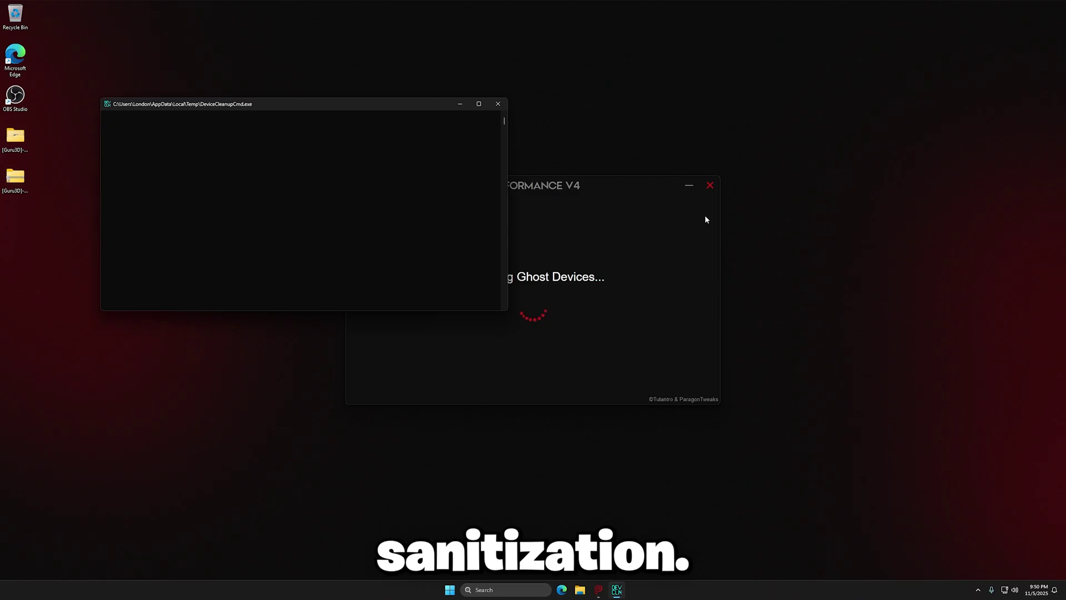
{"action": "left_click", "coordinate": [679, 248]}
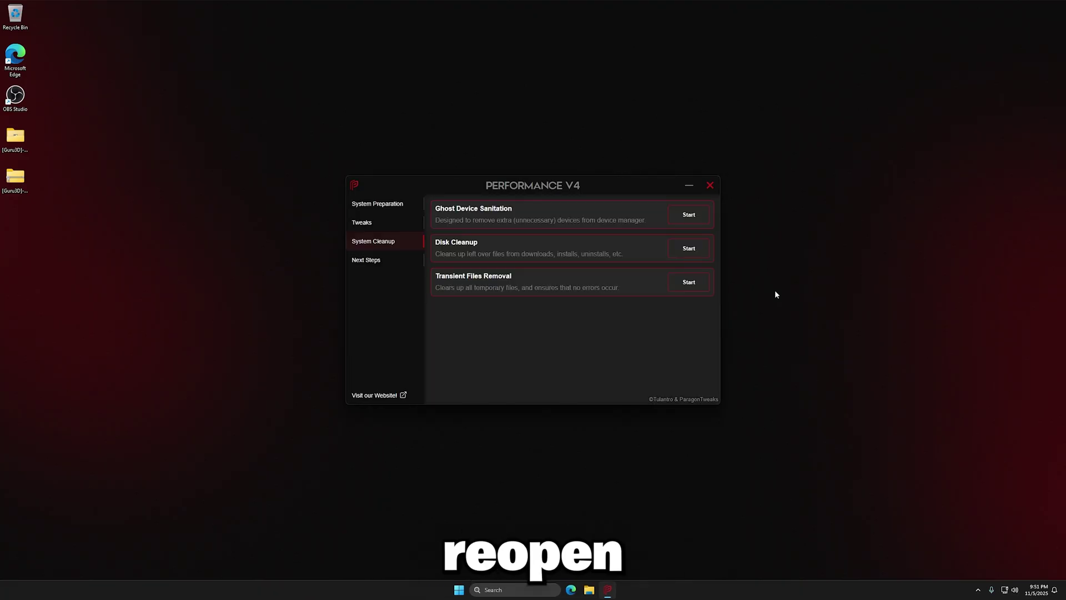
{"action": "left_click", "coordinate": [691, 282]}
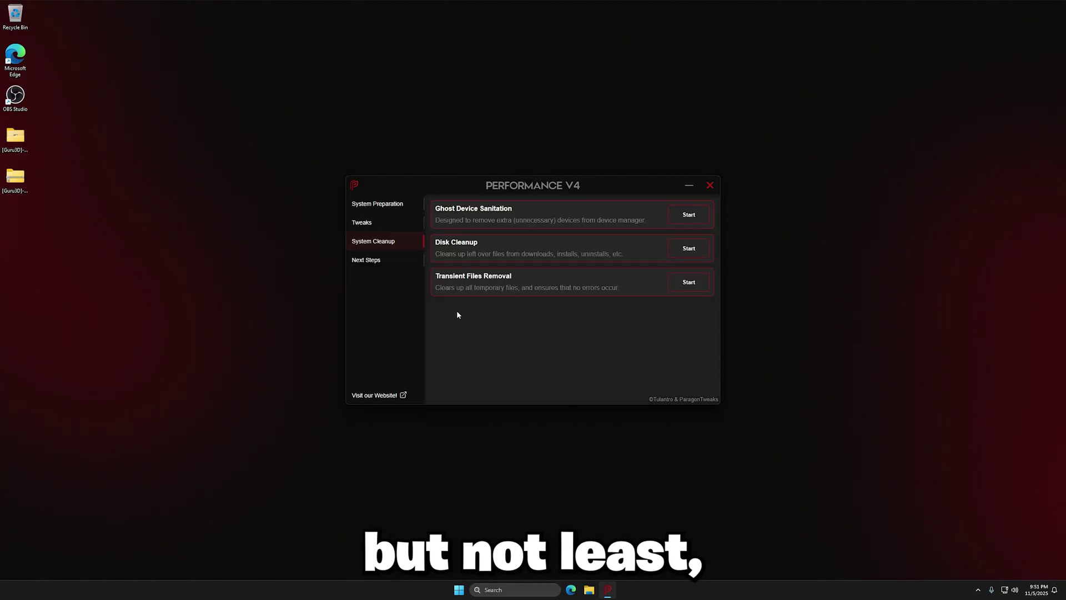
{"action": "left_click", "coordinate": [395, 260]}
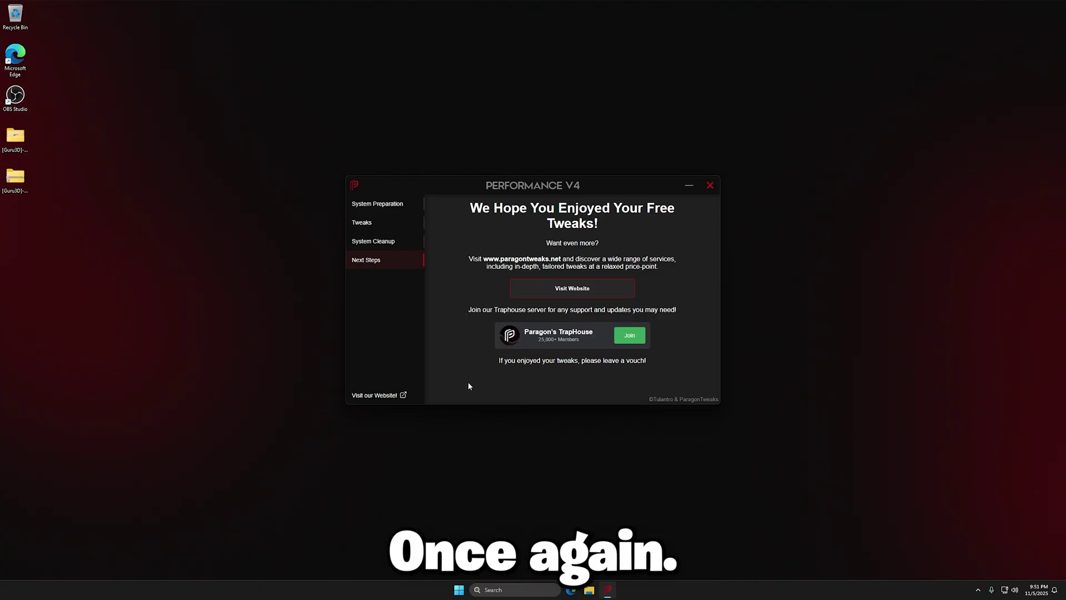
{"action": "left_click", "coordinate": [710, 185]}
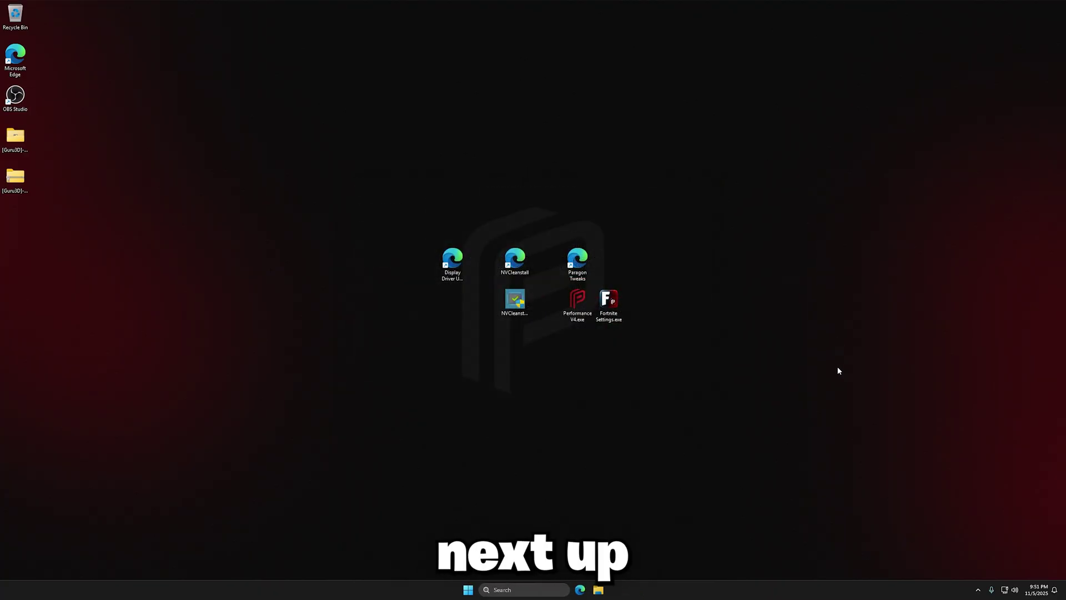
- Launch Fortnite Settings and clear the Fortnite cache
{"action": "right_click", "coordinate": [606, 295]}
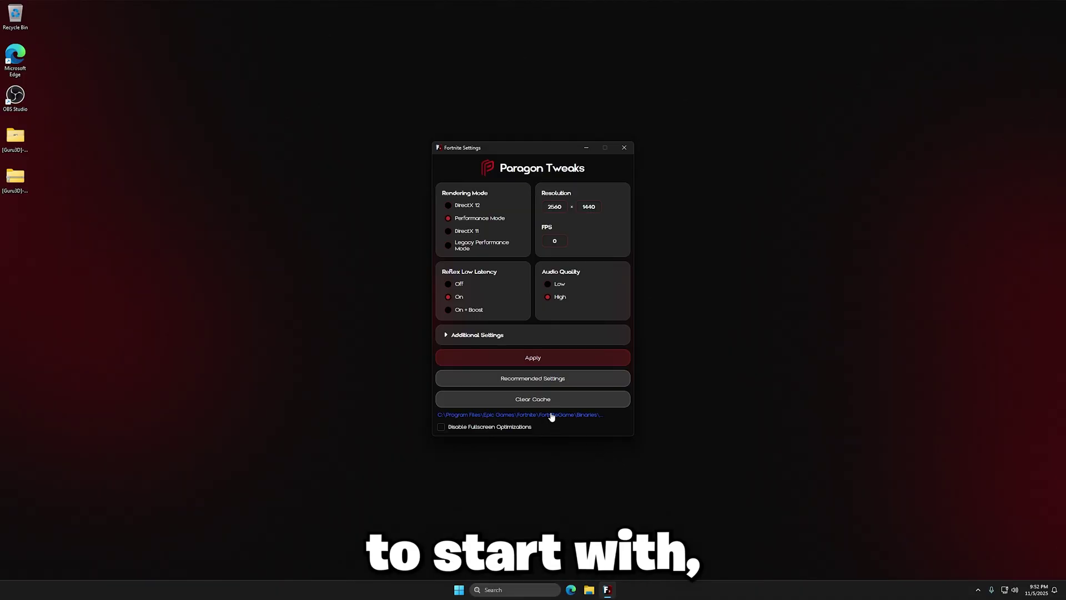
{"action": "left_click", "coordinate": [558, 396]}
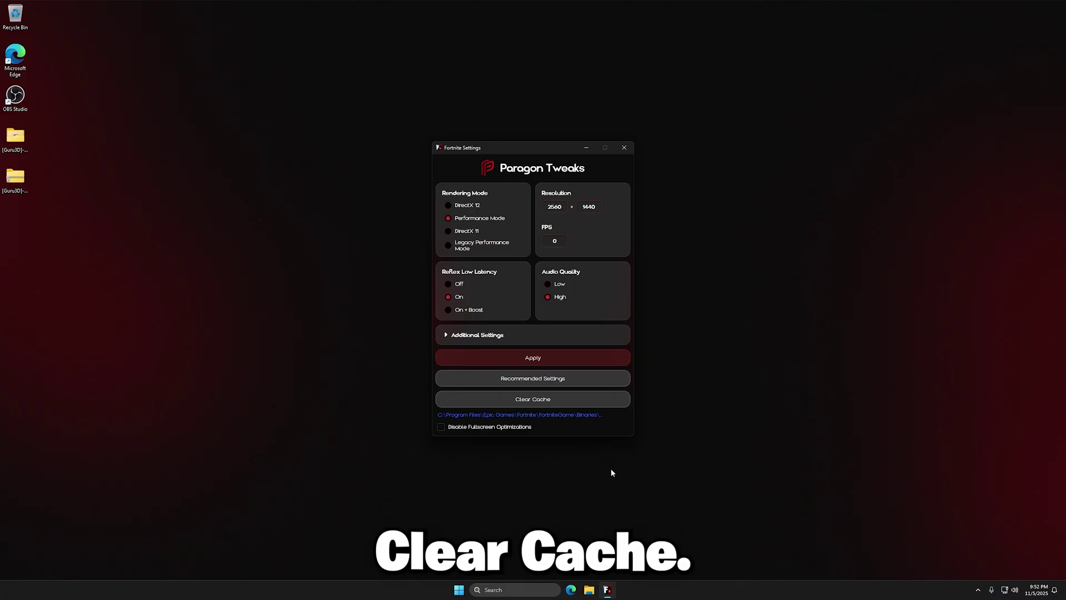
{"action": "key", "text": "Return"}
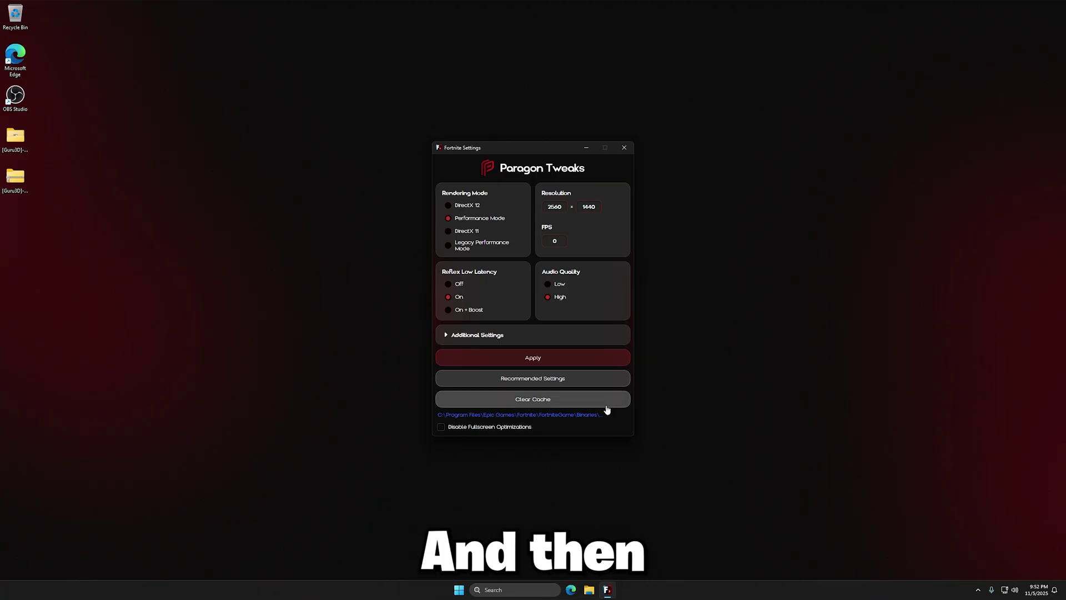
- Apply the recommended settings, then Performance Mode rendering with High audio quality
{"action": "left_click", "coordinate": [547, 378]}
{"action": "left_click", "coordinate": [563, 310]}
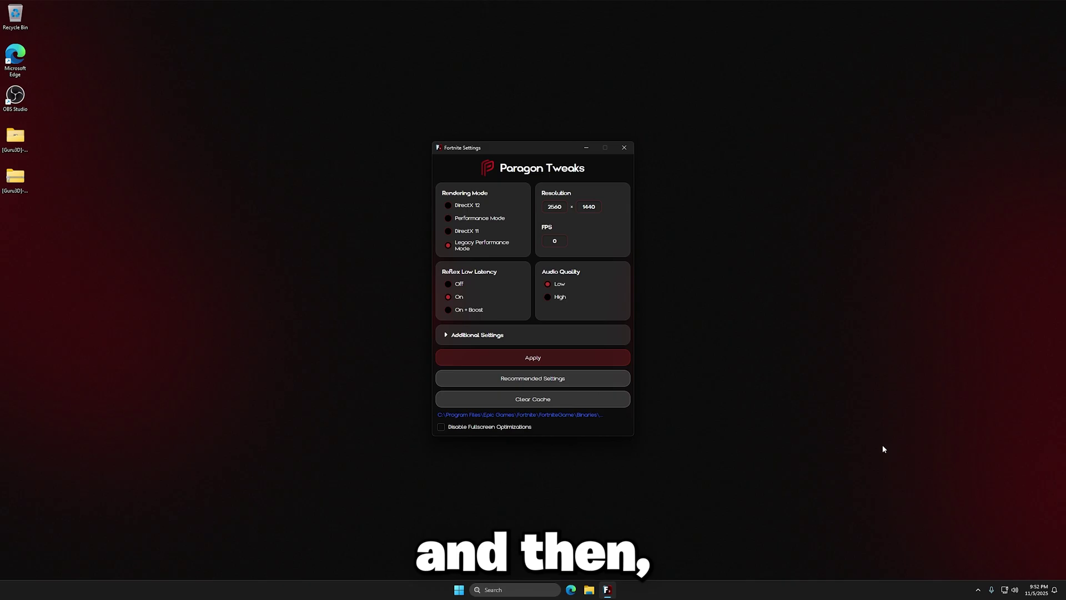
{"action": "left_click", "coordinate": [478, 218]}
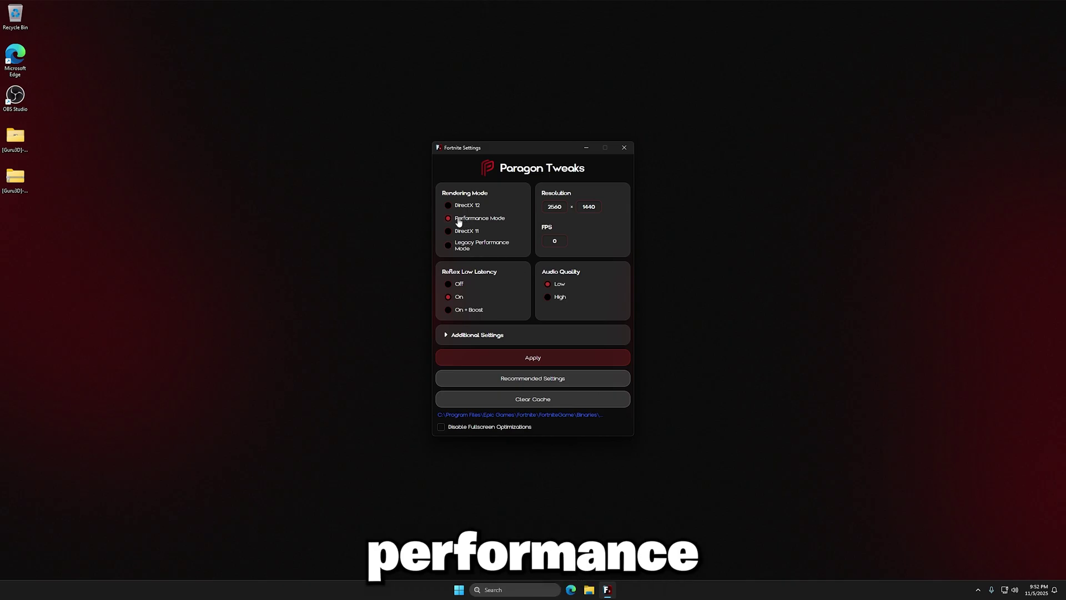
{"action": "left_click", "coordinate": [547, 298]}
{"action": "left_click", "coordinate": [534, 357]}
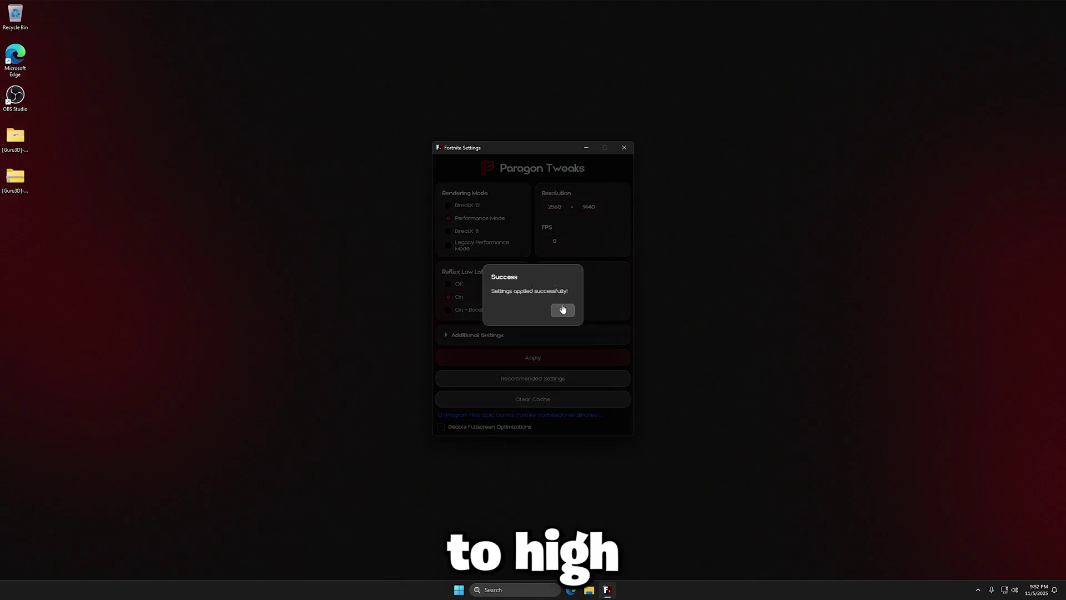
{"action": "left_click", "coordinate": [562, 309]}
{"action": "left_click_drag", "start_coordinate": [402, 124], "coordinate": [686, 479]}
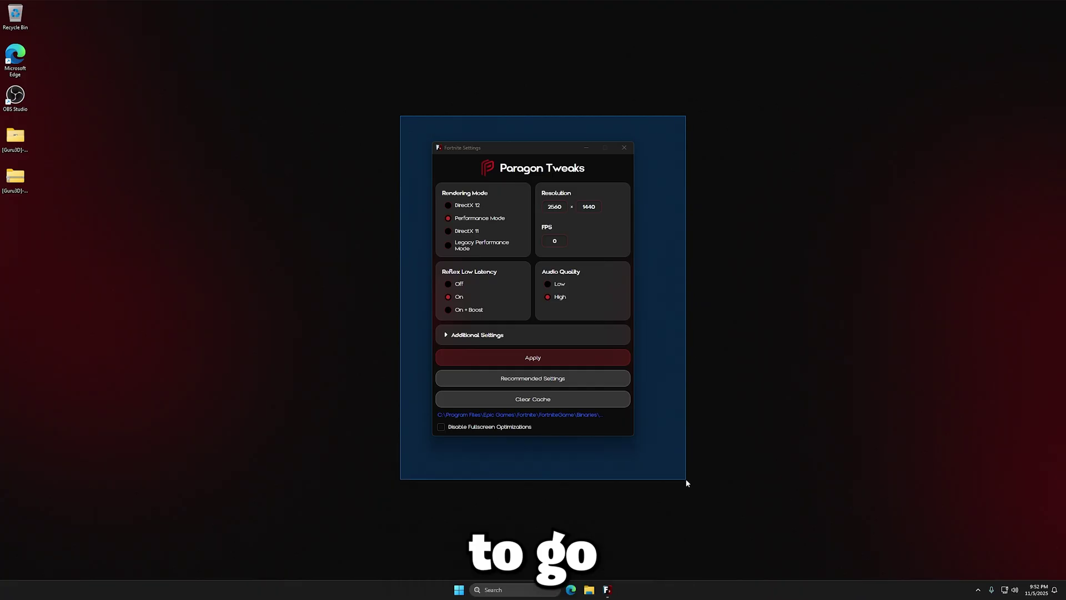
- Close Fortnite Settings and open Fortnite's installation options from the launcher Library
{"action": "key", "text": "alt+F4"}
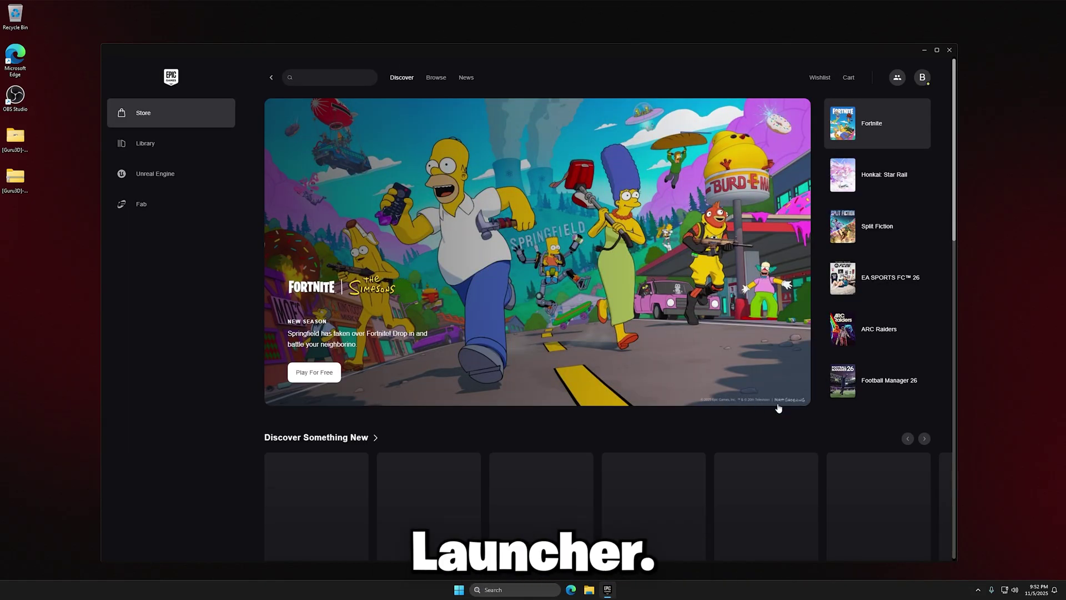
{"action": "left_click", "coordinate": [142, 150]}
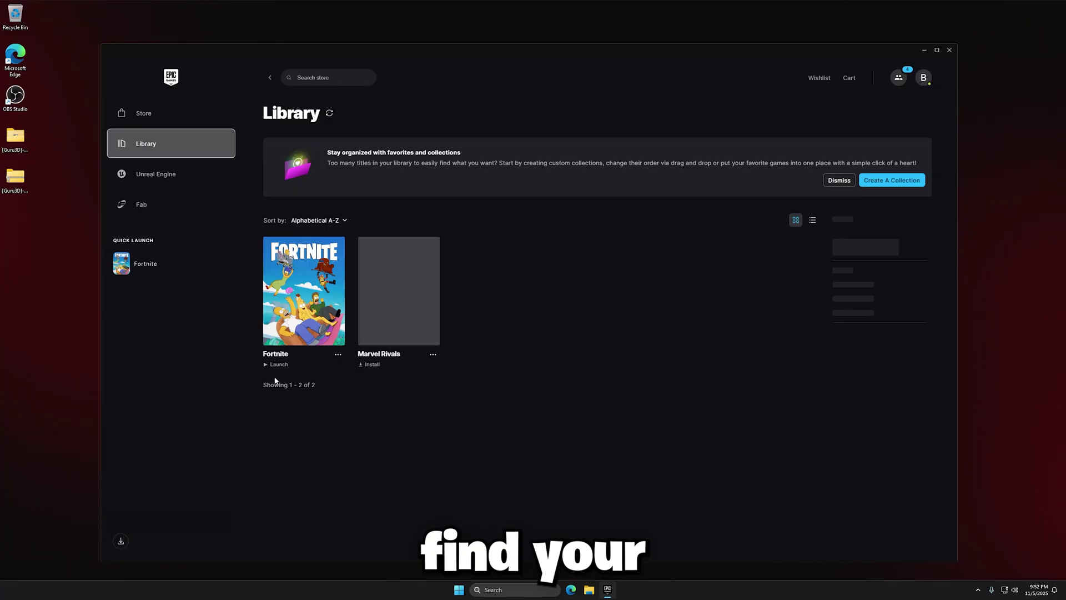
{"action": "left_click", "coordinate": [338, 383]}
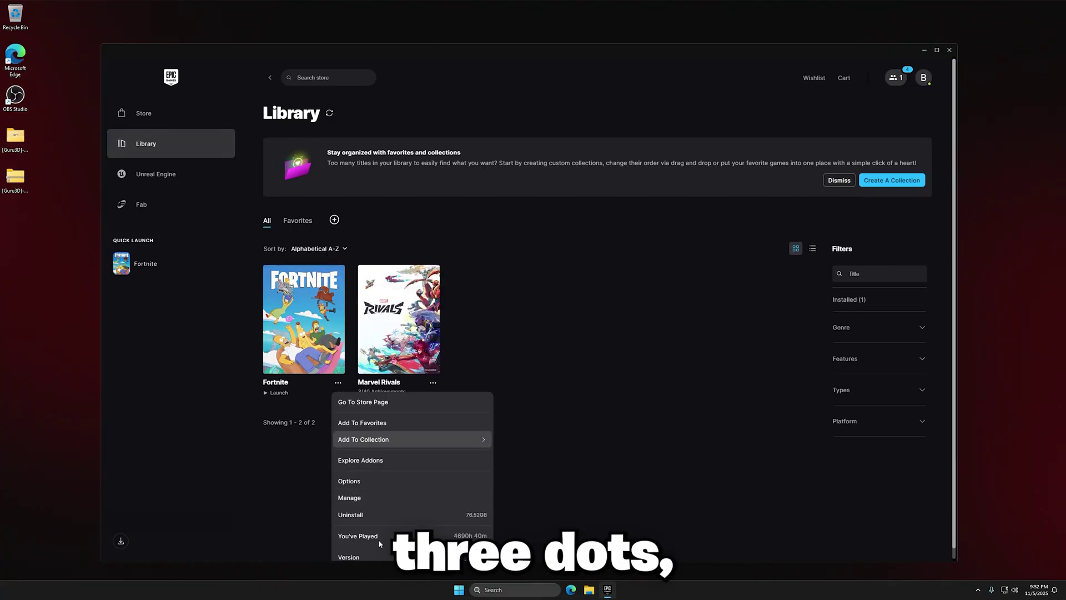
{"action": "left_click", "coordinate": [346, 480]}
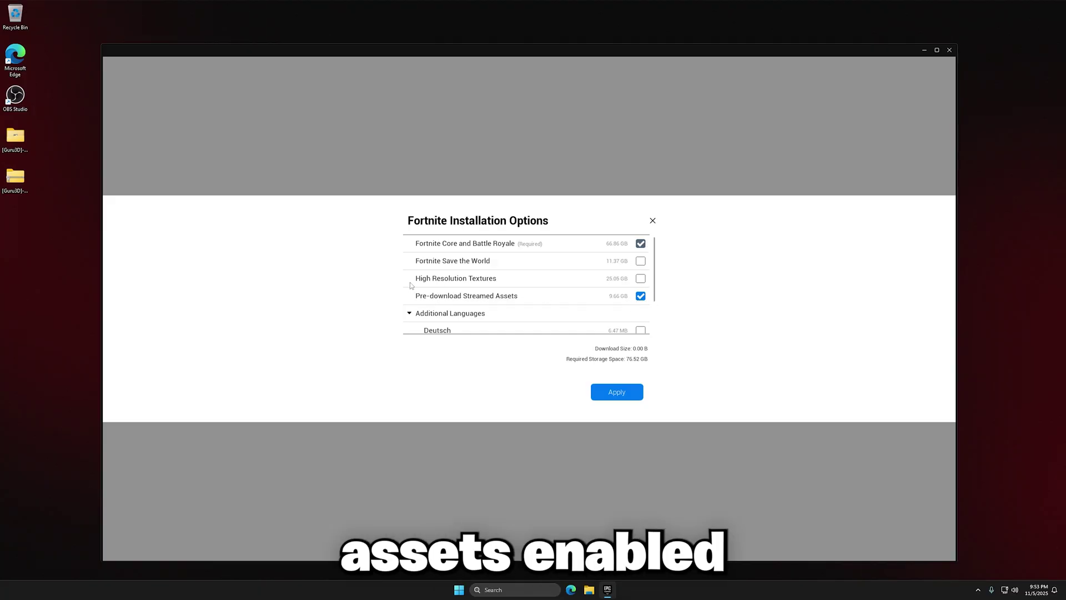
- Close the installation options dialog and exit the Epic Games Launcher
{"action": "left_click", "coordinate": [653, 220]}
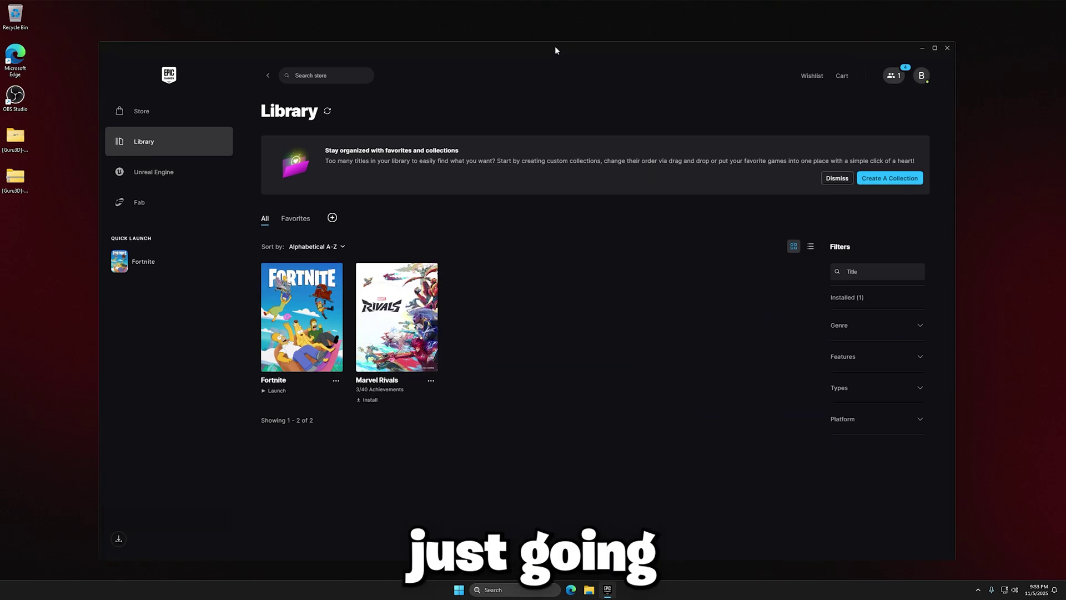
{"action": "left_click_drag", "start_coordinate": [556, 50], "coordinate": [551, 45]}
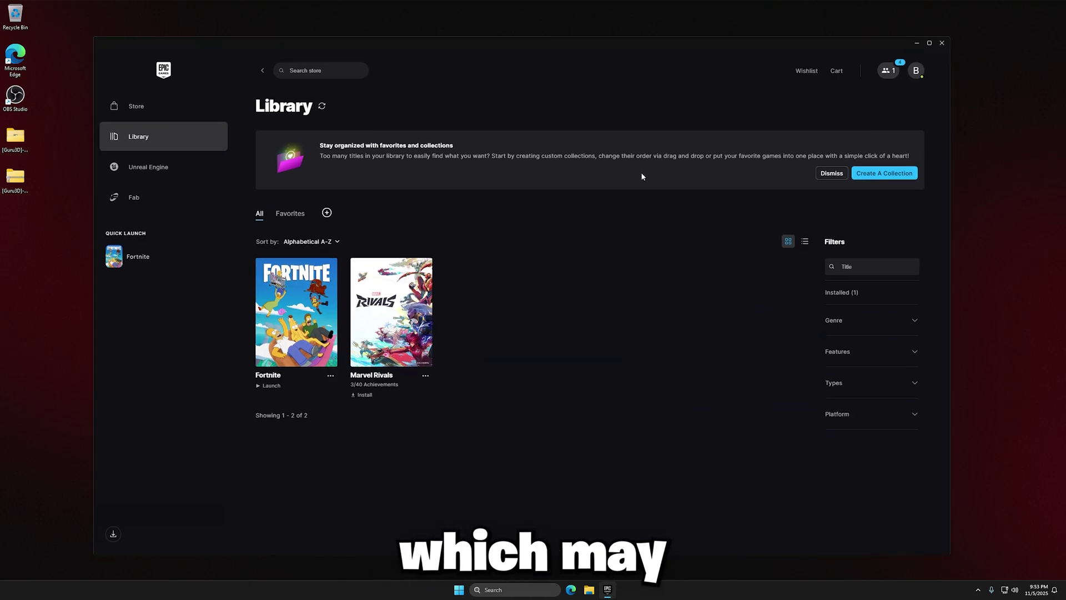
{"action": "left_click", "coordinate": [941, 43]}
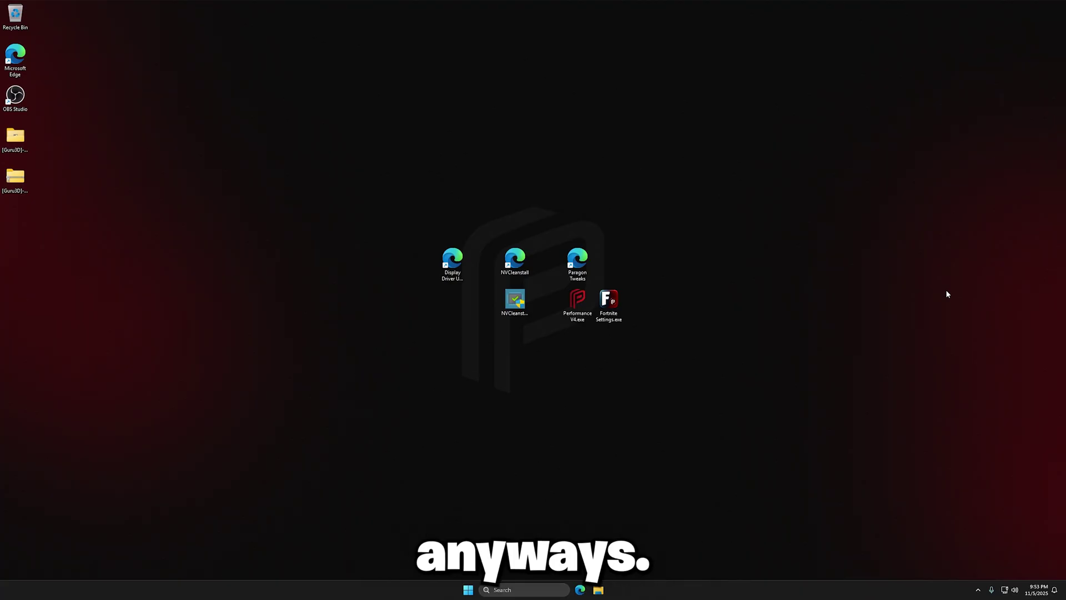
- Launch Edge, dismiss the feed popup, and go to Settings > System and performance > System
{"action": "left_click", "coordinate": [580, 590]}
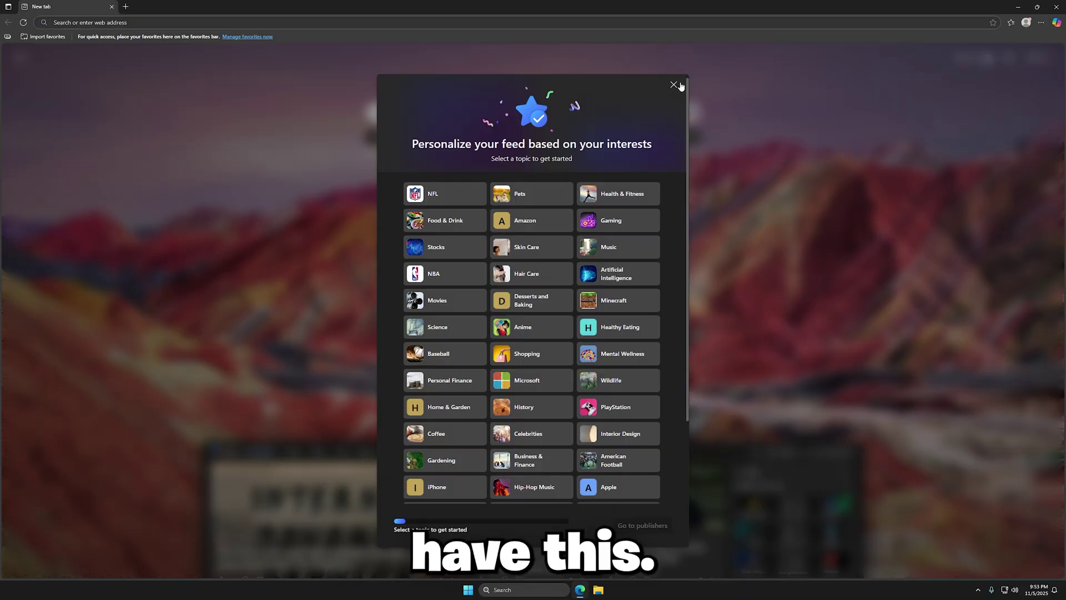
{"action": "left_click", "coordinate": [681, 89]}
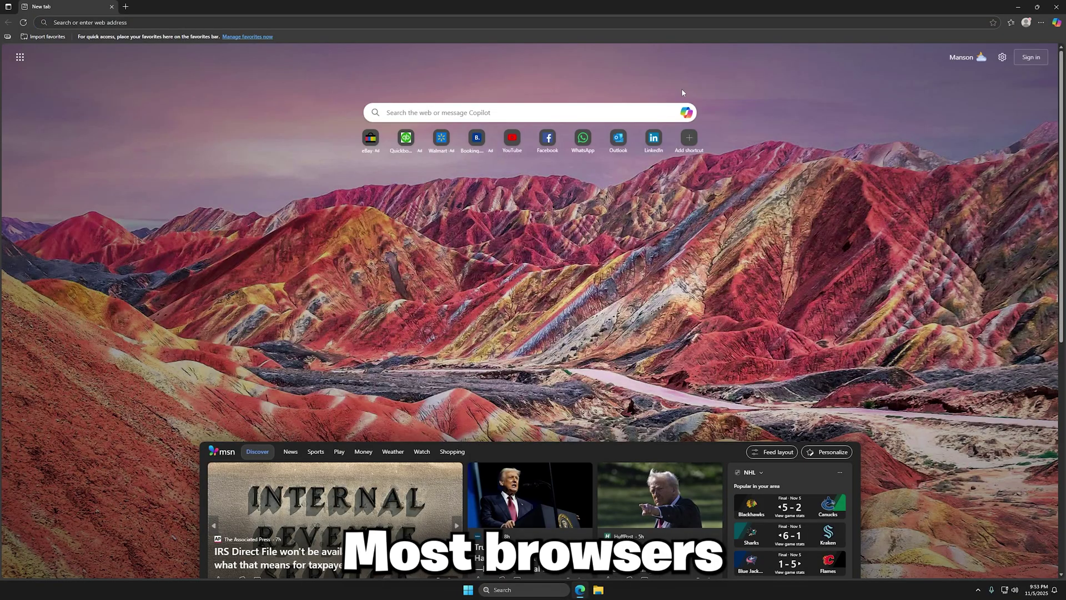
{"action": "left_click", "coordinate": [1040, 21]}
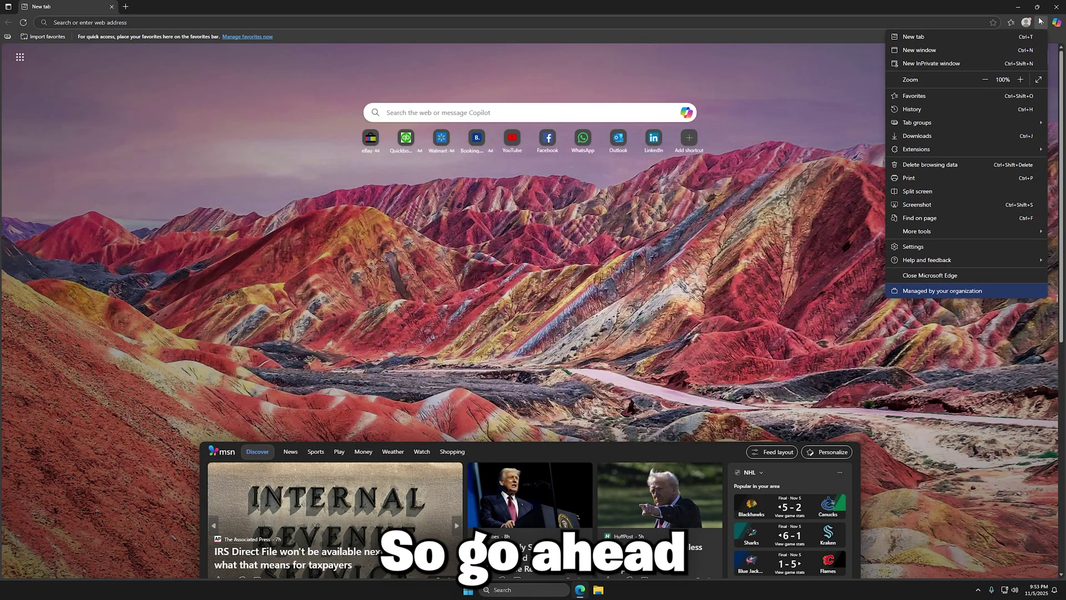
{"action": "left_click", "coordinate": [940, 247]}
{"action": "left_click", "coordinate": [78, 223]}
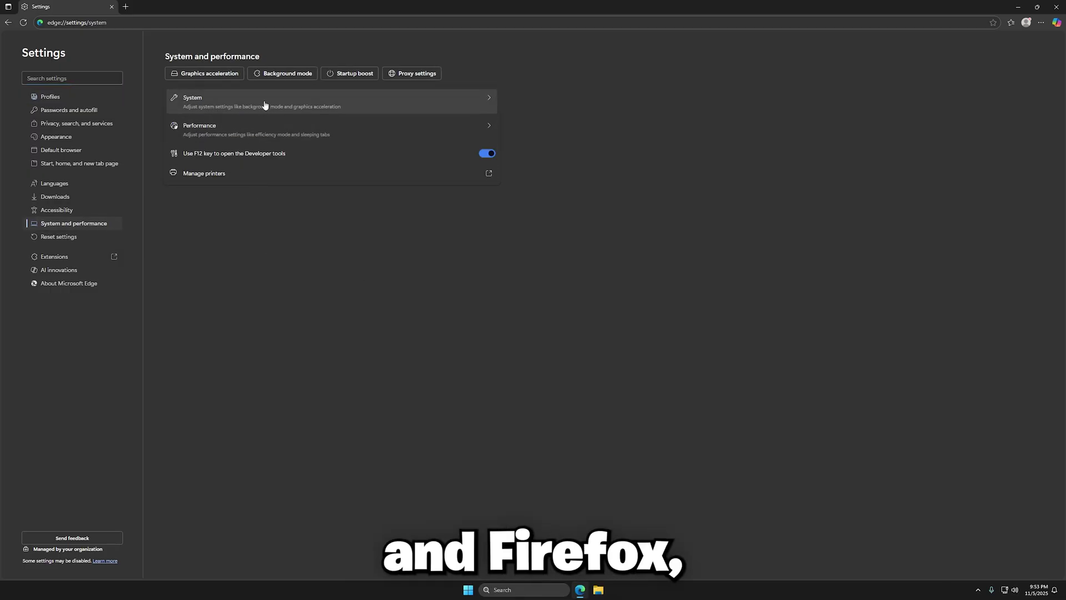
{"action": "left_click", "coordinate": [302, 110]}
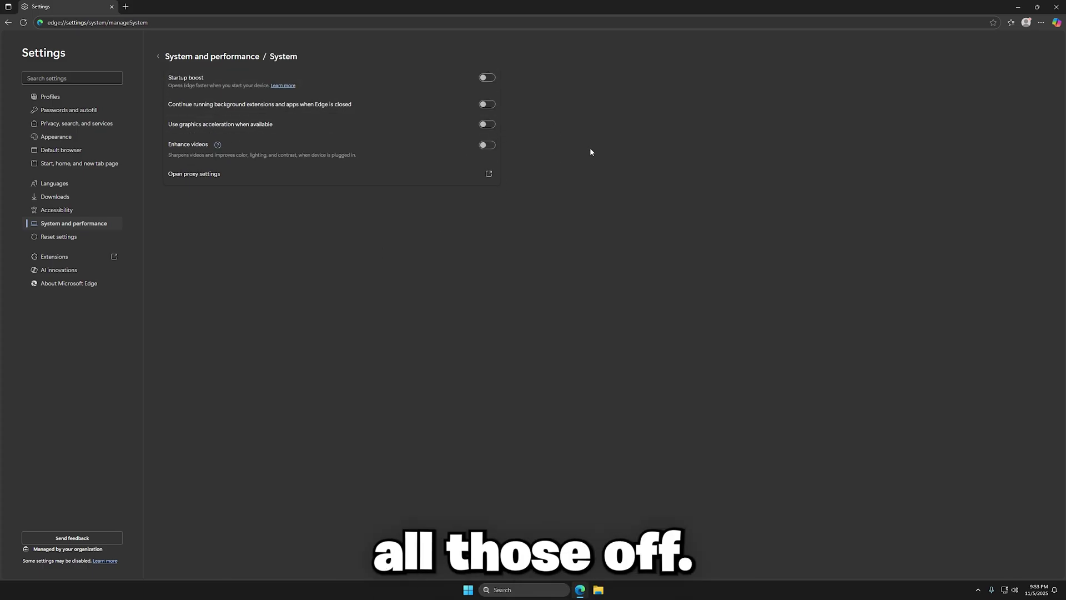
- Close Edge, launch Discord from Start search and open its User Settings
{"action": "left_click", "coordinate": [1055, 7]}
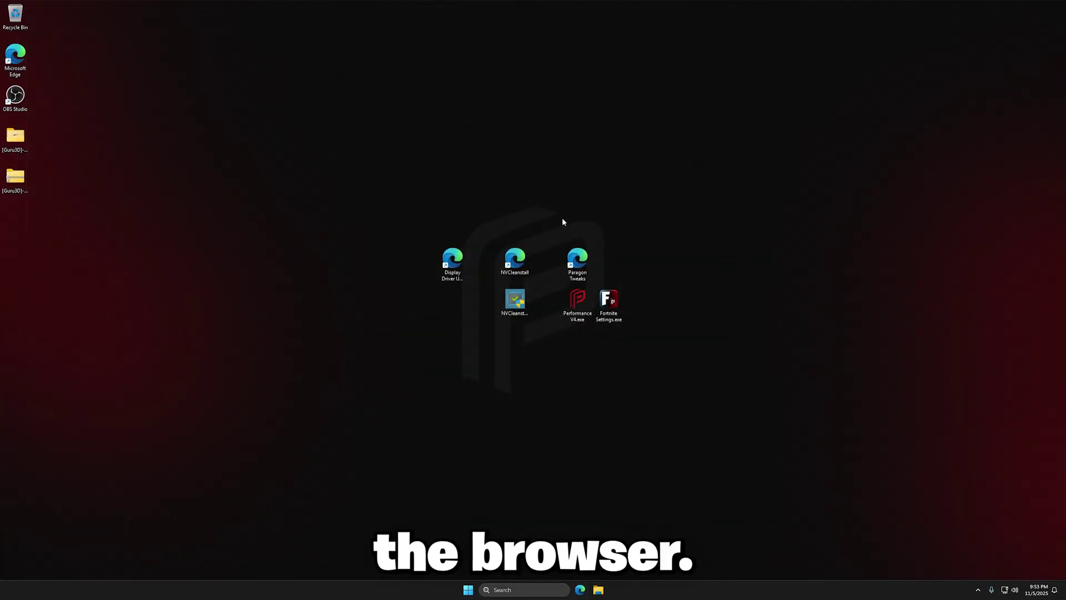
{"action": "key", "text": "super"}
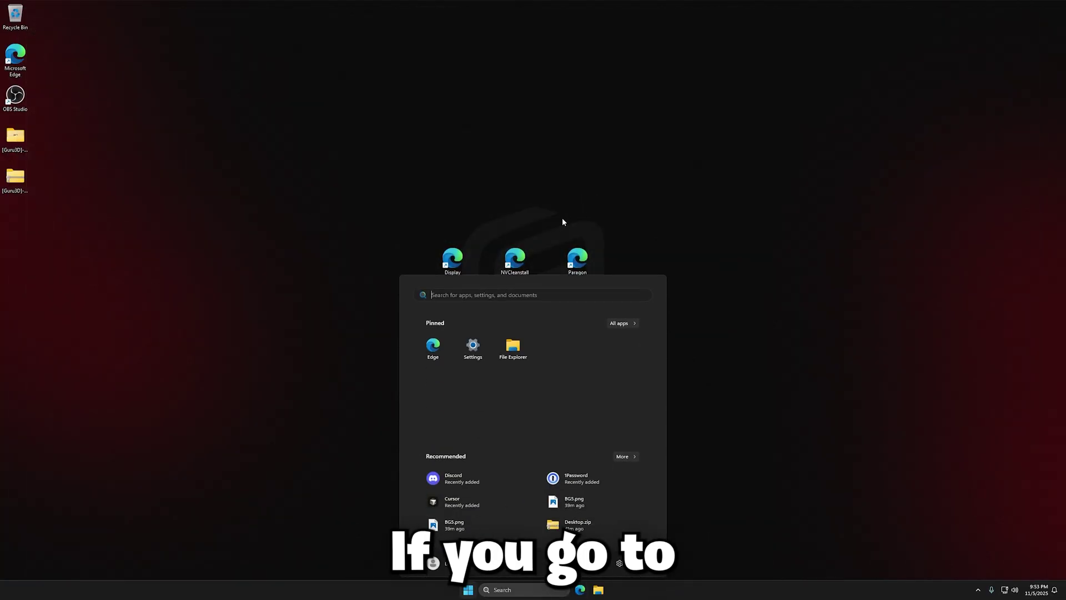
{"action": "type", "text": "discord"}
{"action": "key", "text": "Return"}
{"action": "key", "text": "ctrl+comma"}
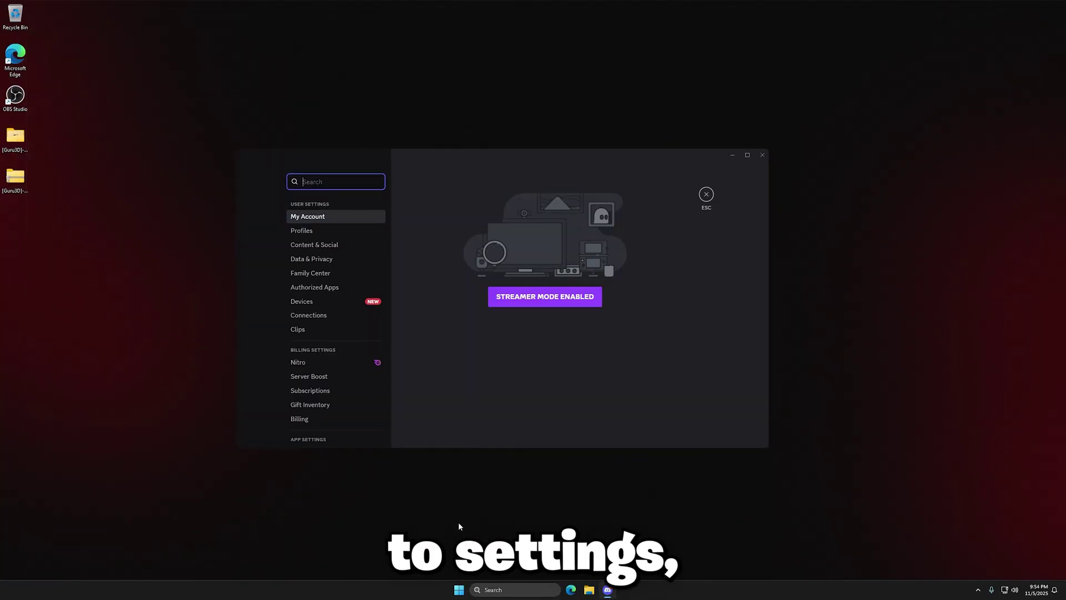
{"action": "scroll", "coordinate": [309, 333], "scroll_direction": "down", "scroll_amount": 5}
{"action": "scroll", "coordinate": [305, 322], "scroll_direction": "down", "scroll_amount": 5}
- Turn off the Discord game overlay and always-on game clipping
{"action": "left_click", "coordinate": [309, 310]}
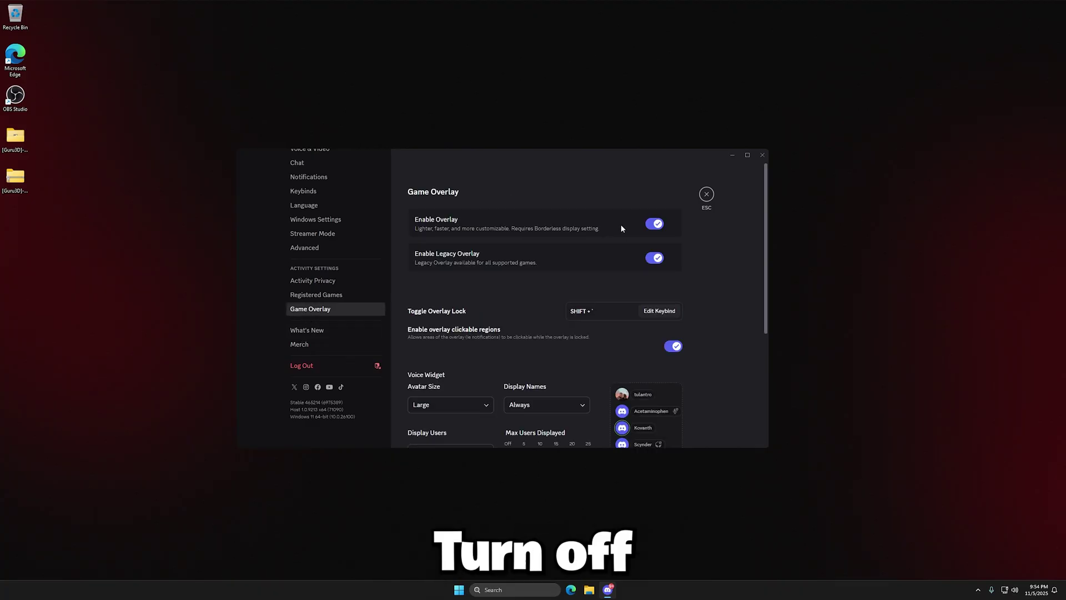
{"action": "left_click", "coordinate": [654, 225]}
{"action": "left_click", "coordinate": [530, 418]}
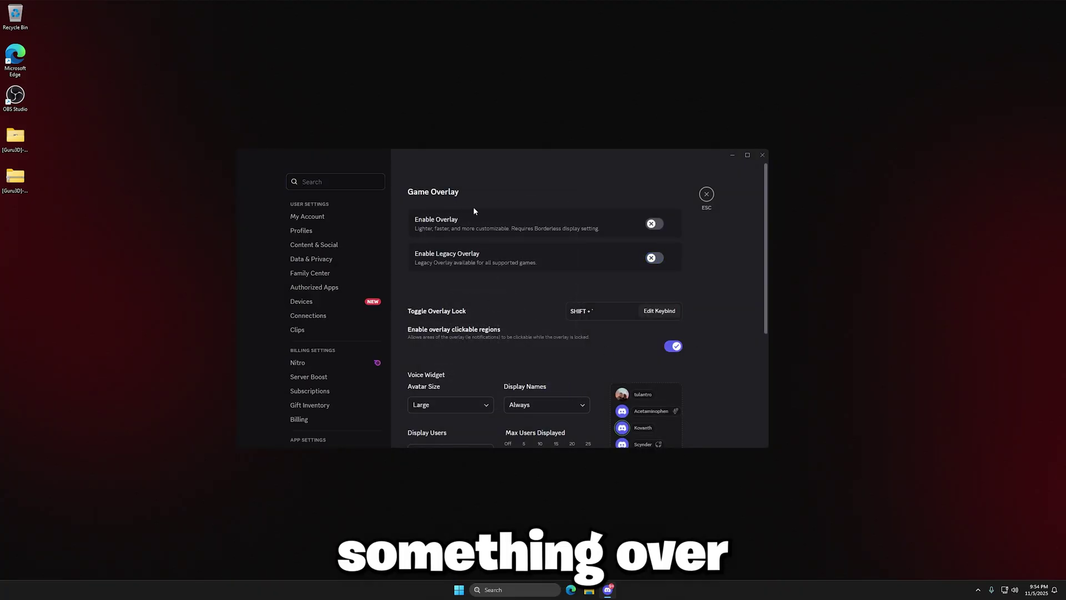
{"action": "left_click", "coordinate": [358, 329]}
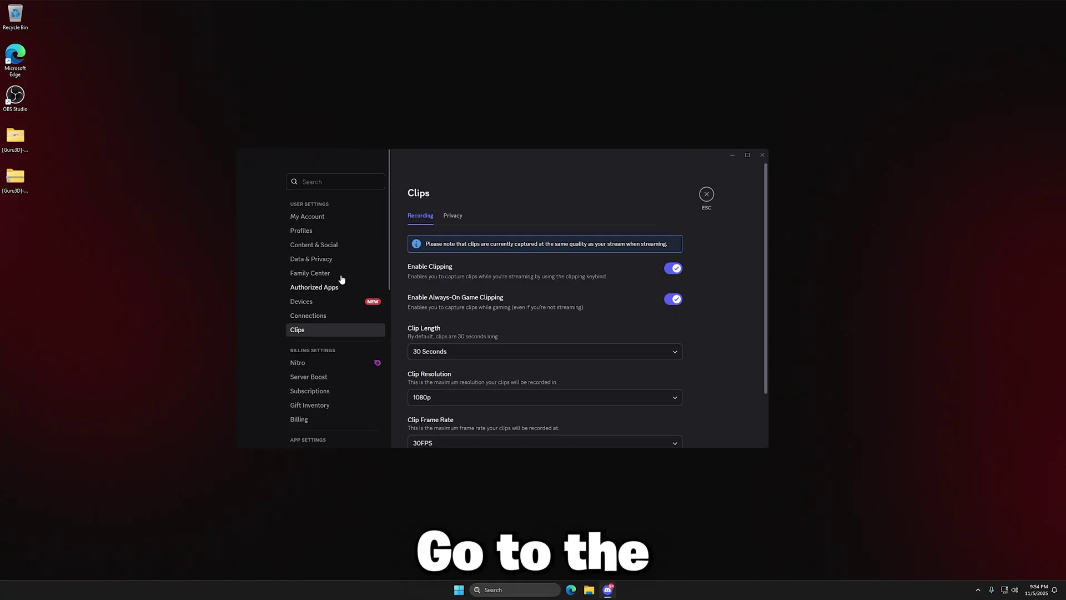
{"action": "left_click", "coordinate": [674, 301]}
{"action": "scroll", "coordinate": [335, 311], "scroll_direction": "down", "scroll_amount": 10}
- Disable hardware acceleration under Advanced and restart Discord
{"action": "left_click", "coordinate": [304, 247]}
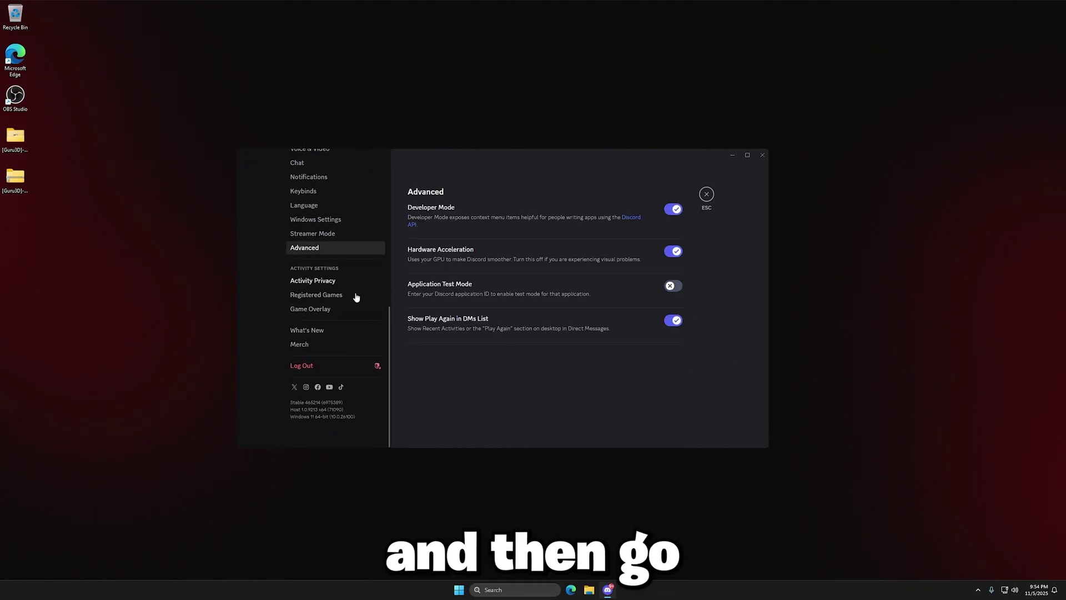
{"action": "left_click", "coordinate": [673, 251]}
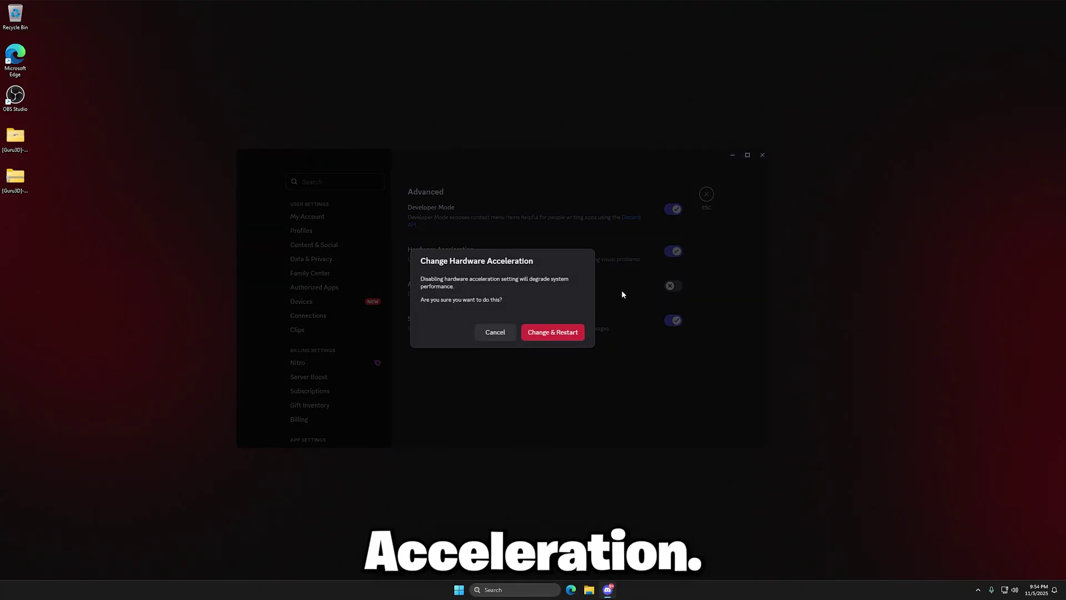
{"action": "left_click", "coordinate": [561, 332]}
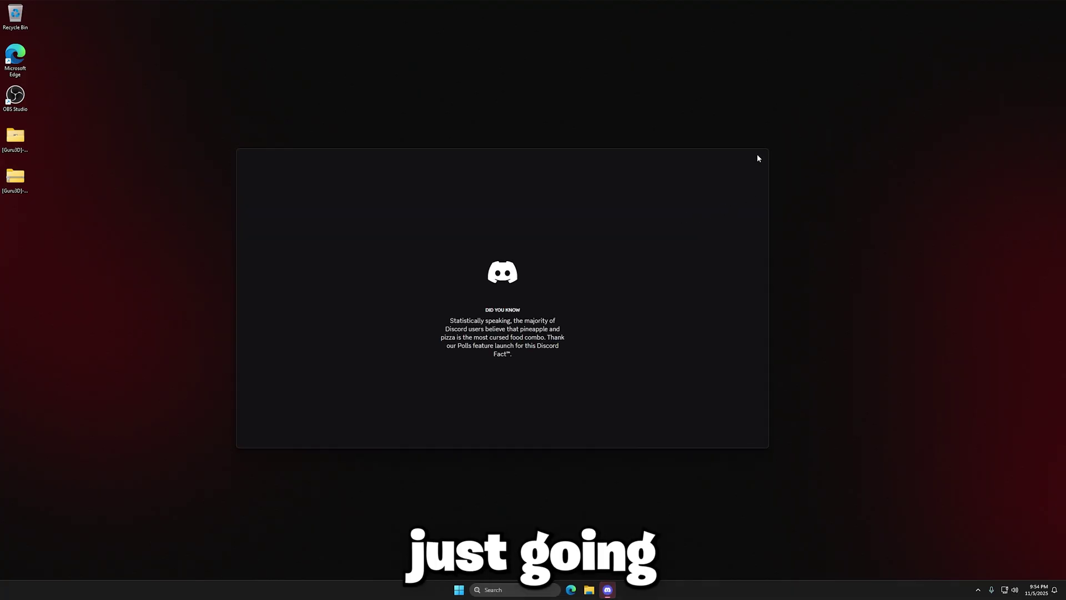